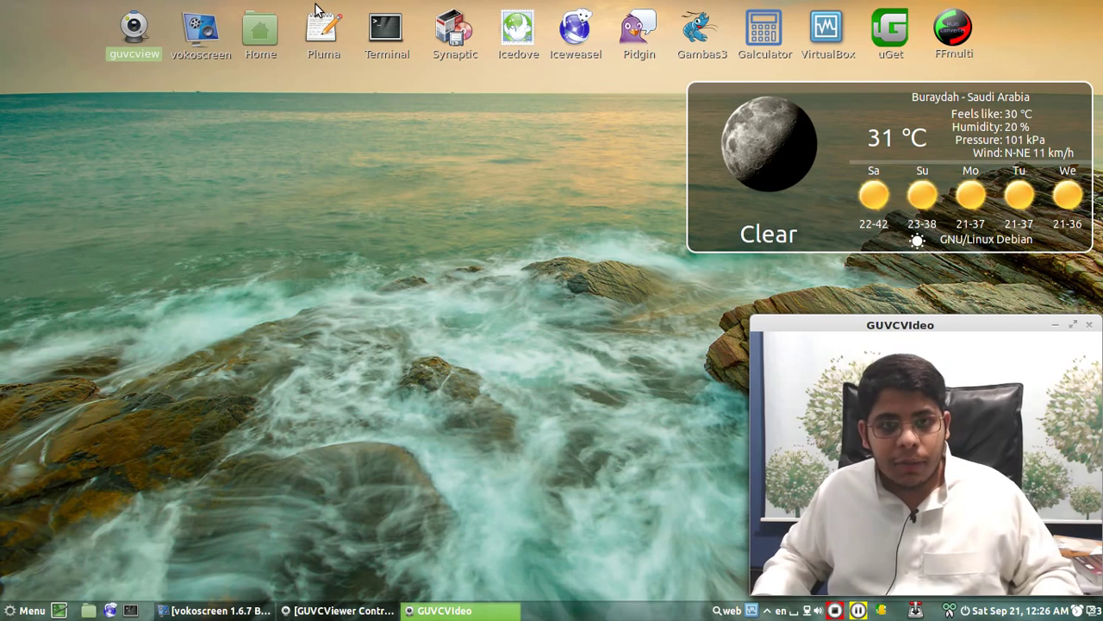
mouse_move(2, 3)
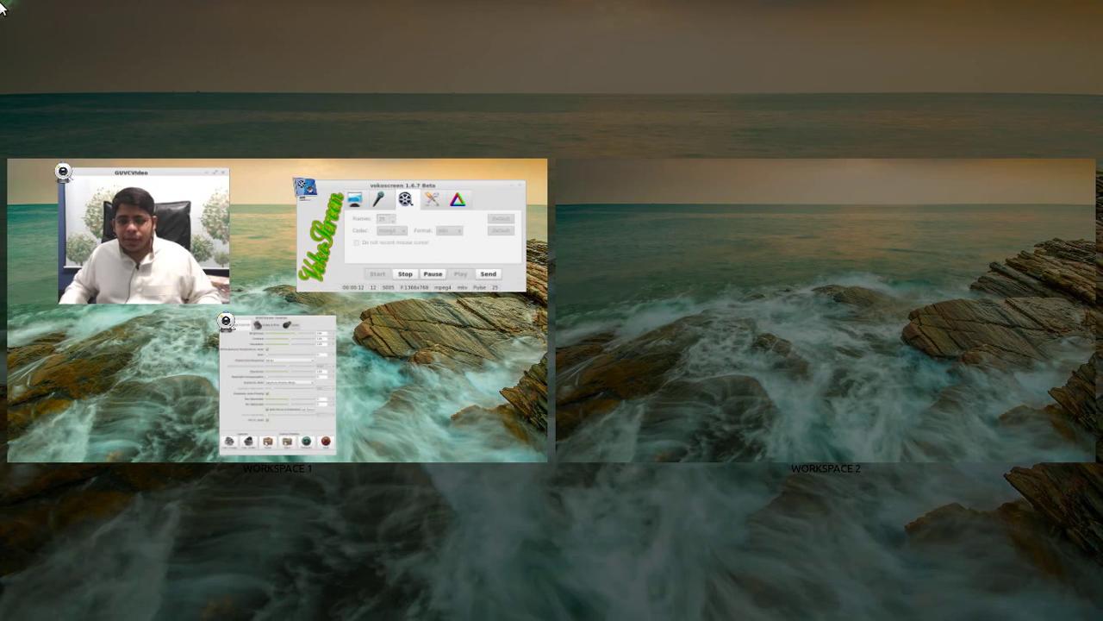
left_click(198, 255)
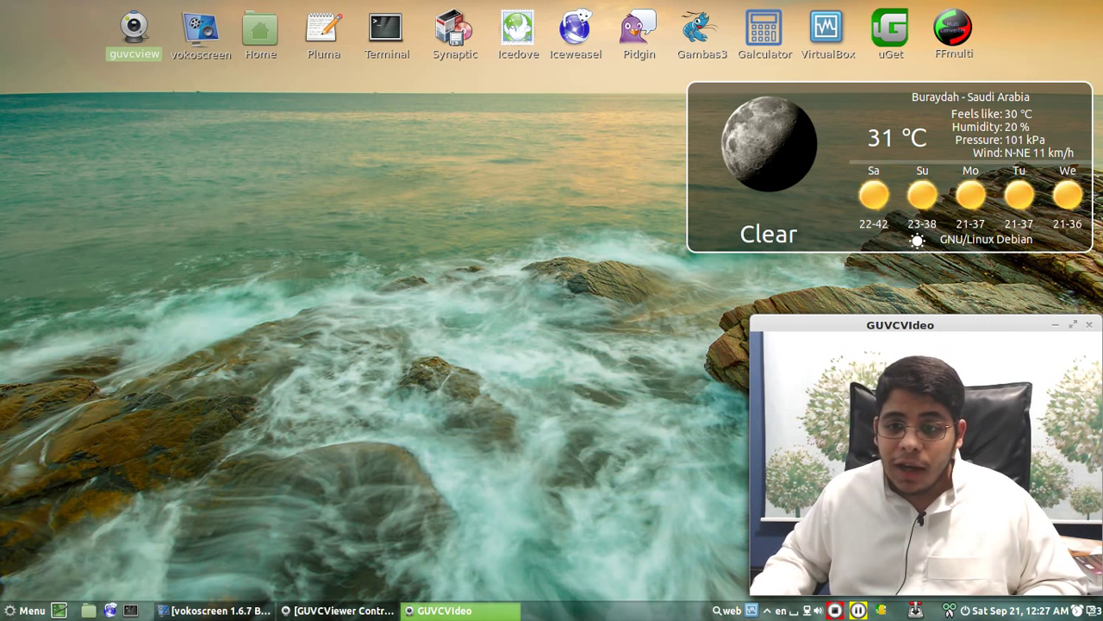
right_click(931, 328)
left_click(940, 410)
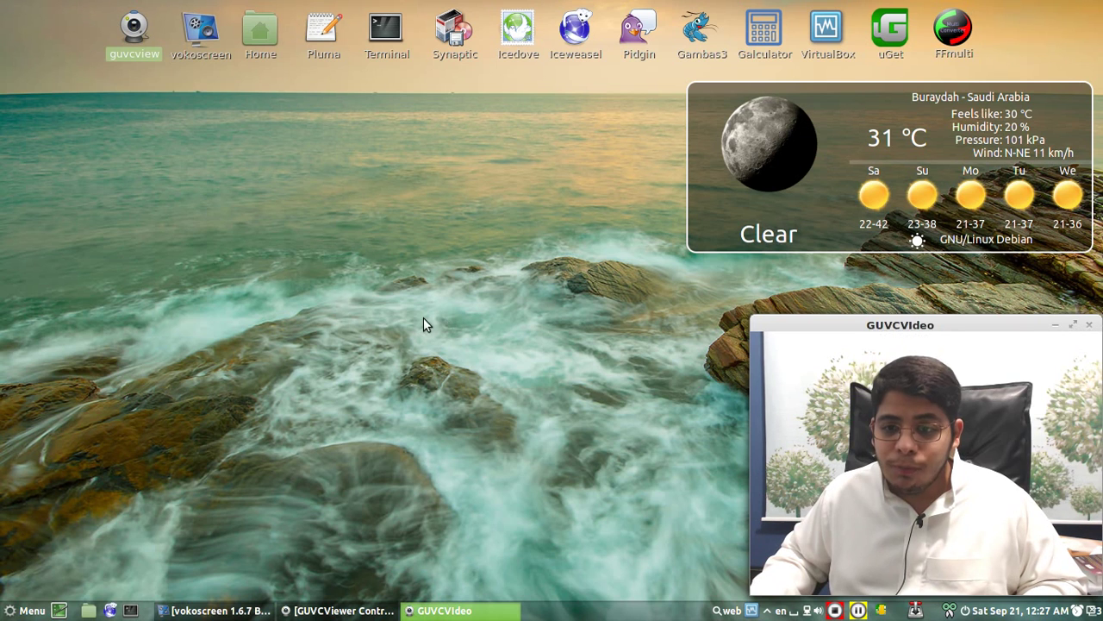
- Open the desktop background settings, set chao_phraya.jpg as the wallpaper, and minimize the window to view it
left_click(423, 317)
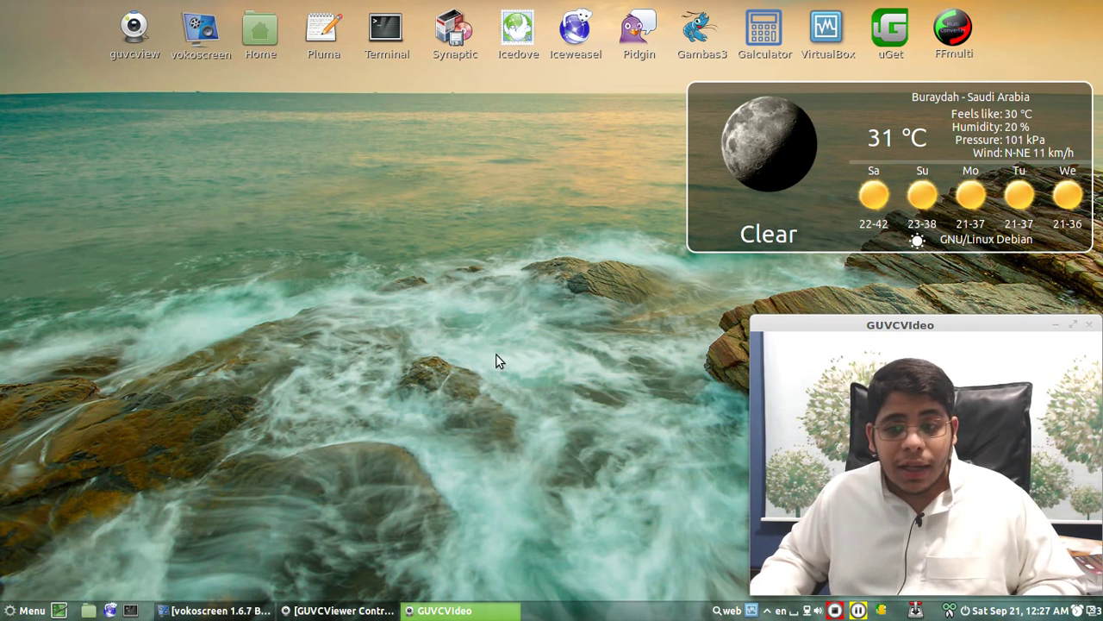
right_click(340, 221)
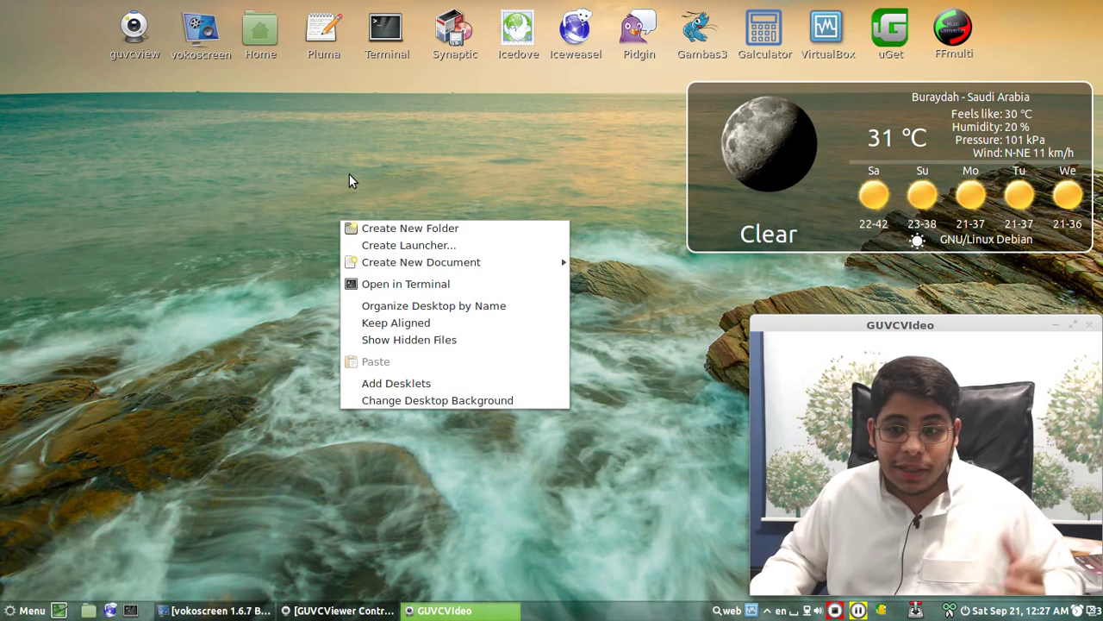
left_click(471, 405)
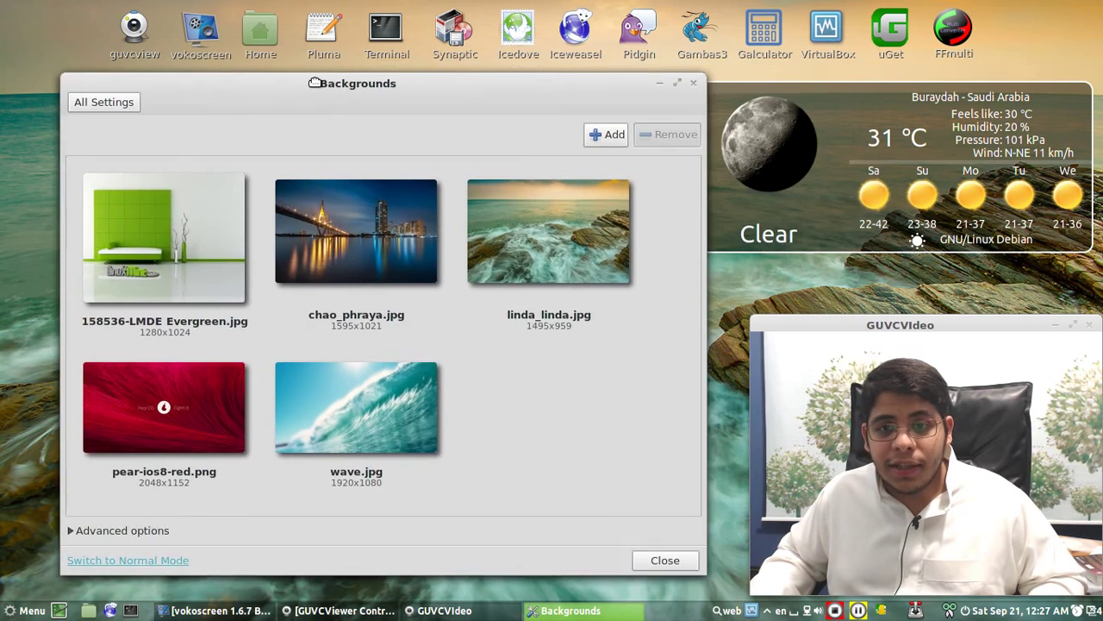
left_click_drag(312, 82, 297, 80)
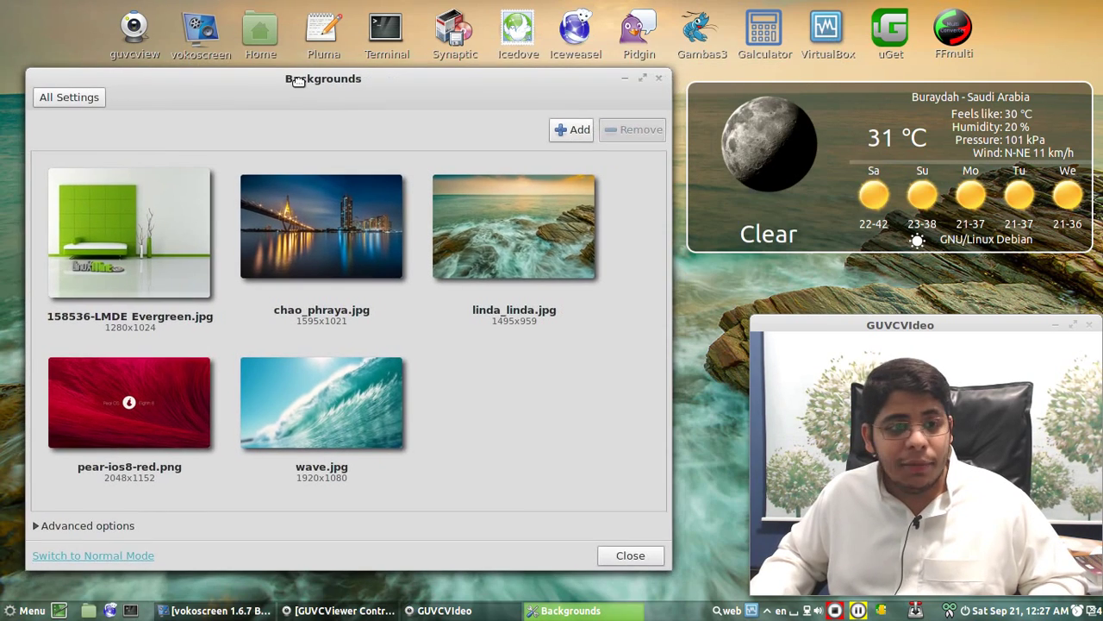
left_click(320, 202)
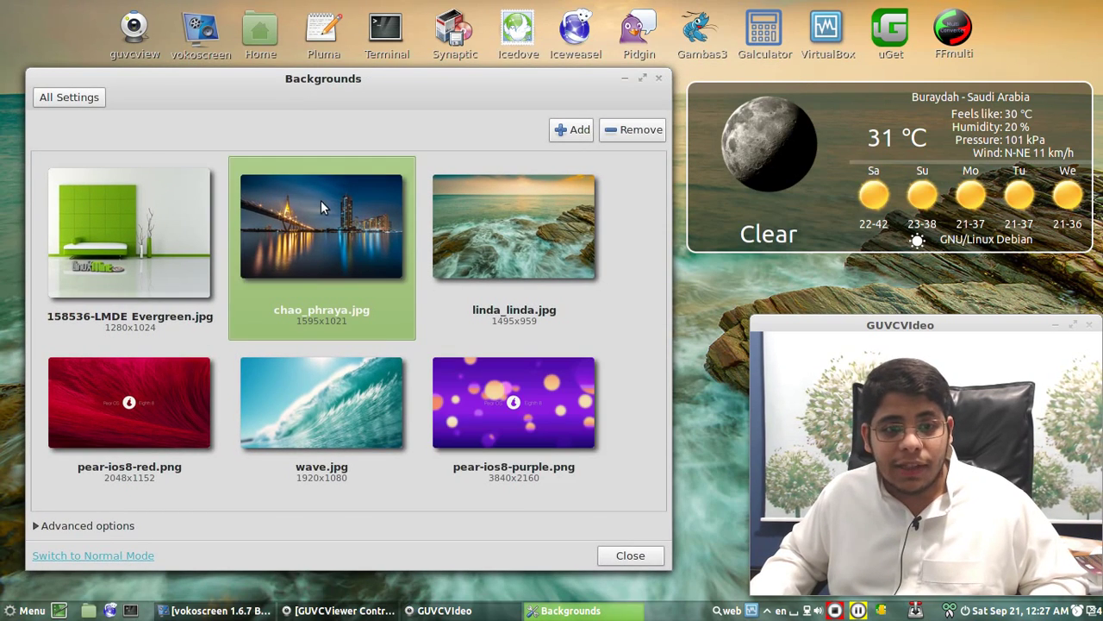
left_click(487, 205)
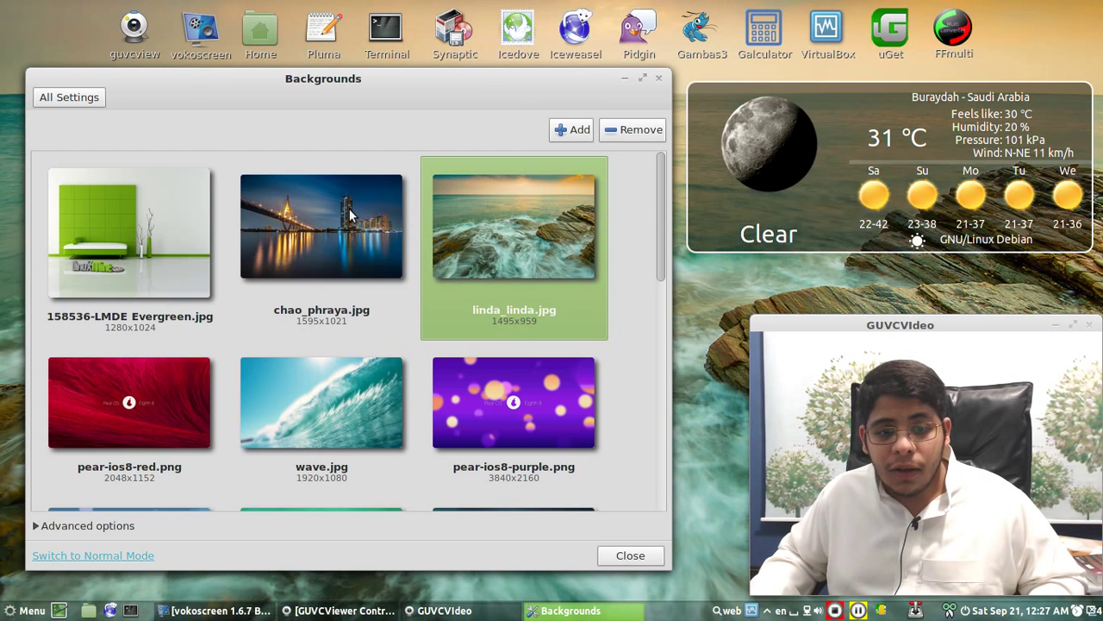
left_click(349, 216)
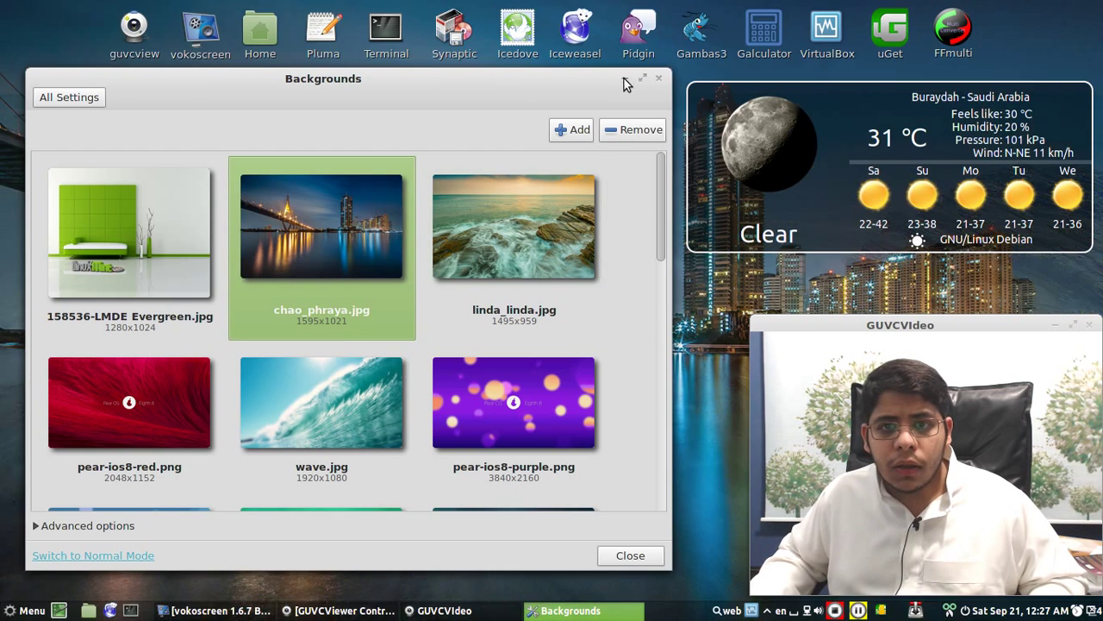
left_click(625, 77)
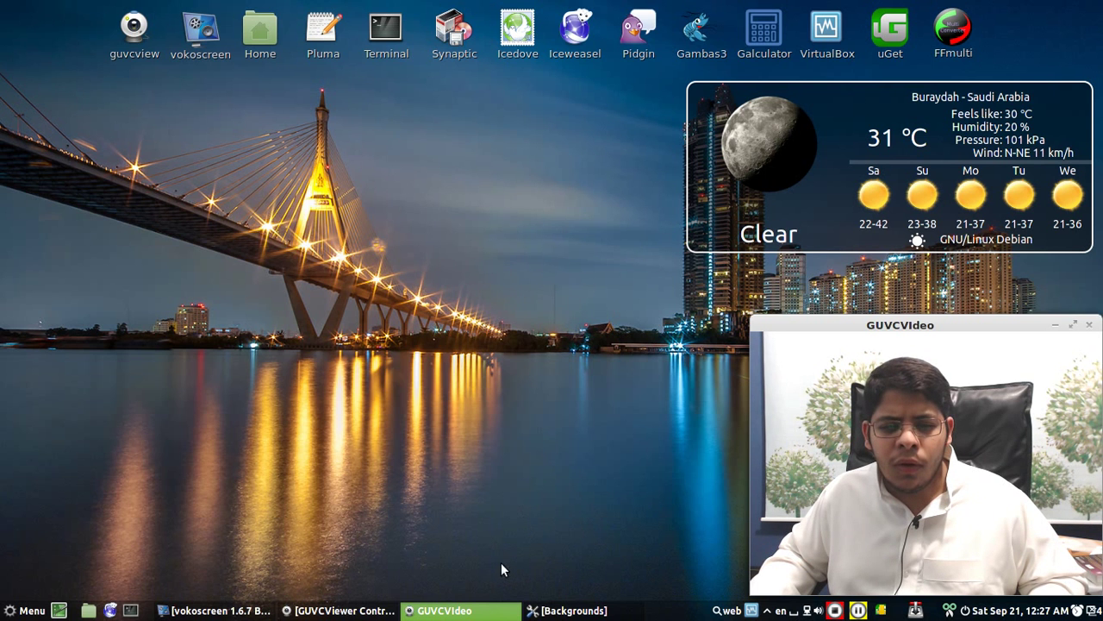
- Restore the Backgrounds window, look through the overview of all system settings, and switch it to Normal Mode
left_click(567, 610)
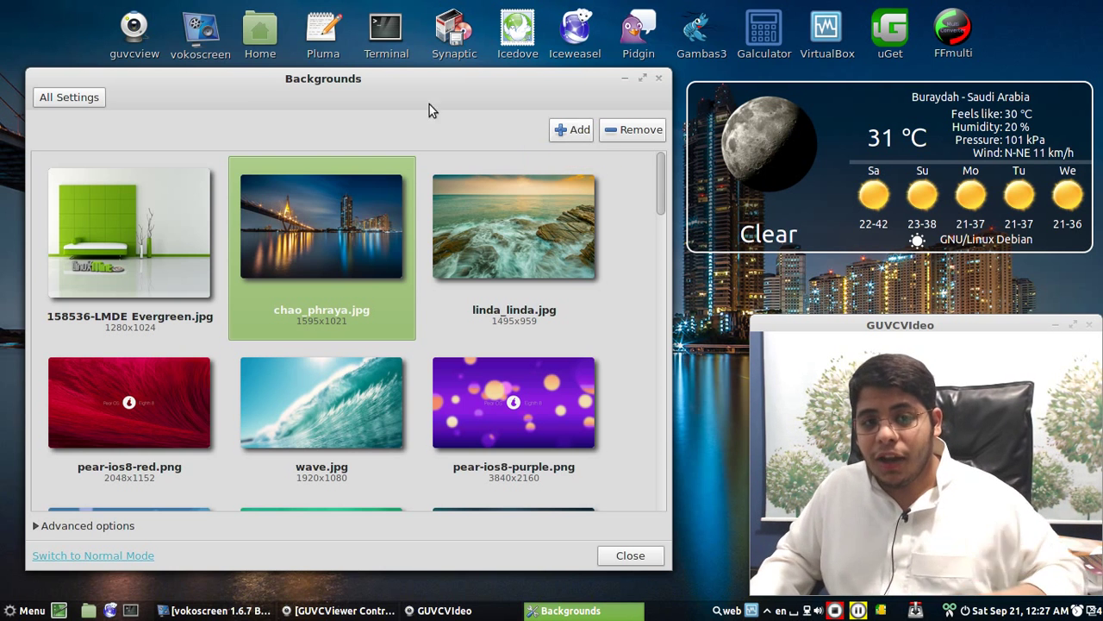
left_click(79, 100)
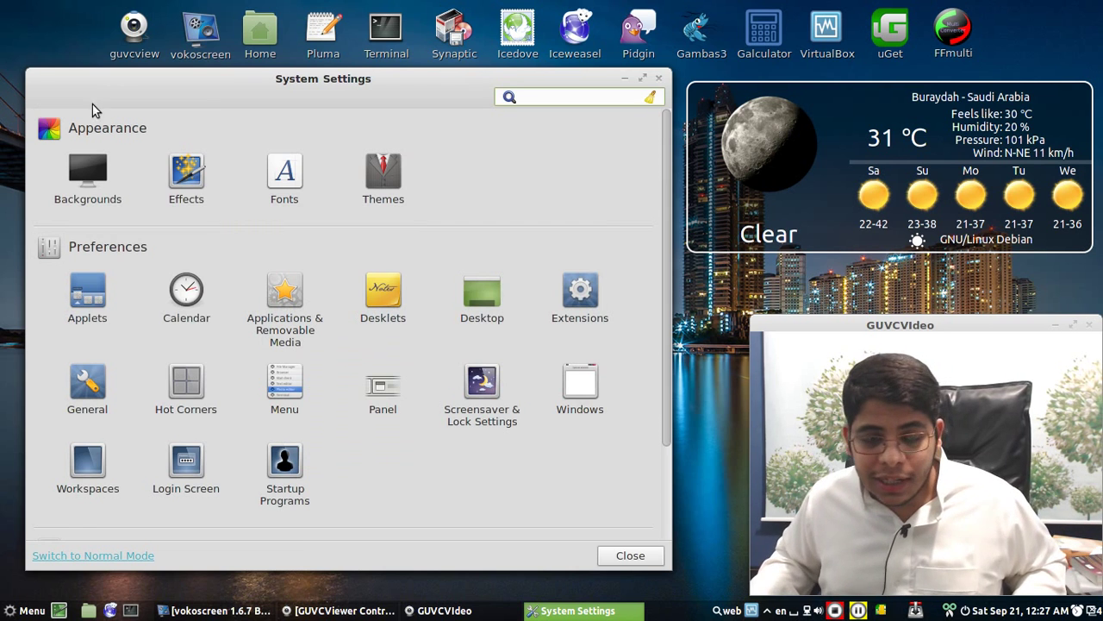
scroll(599, 209, "down", 2)
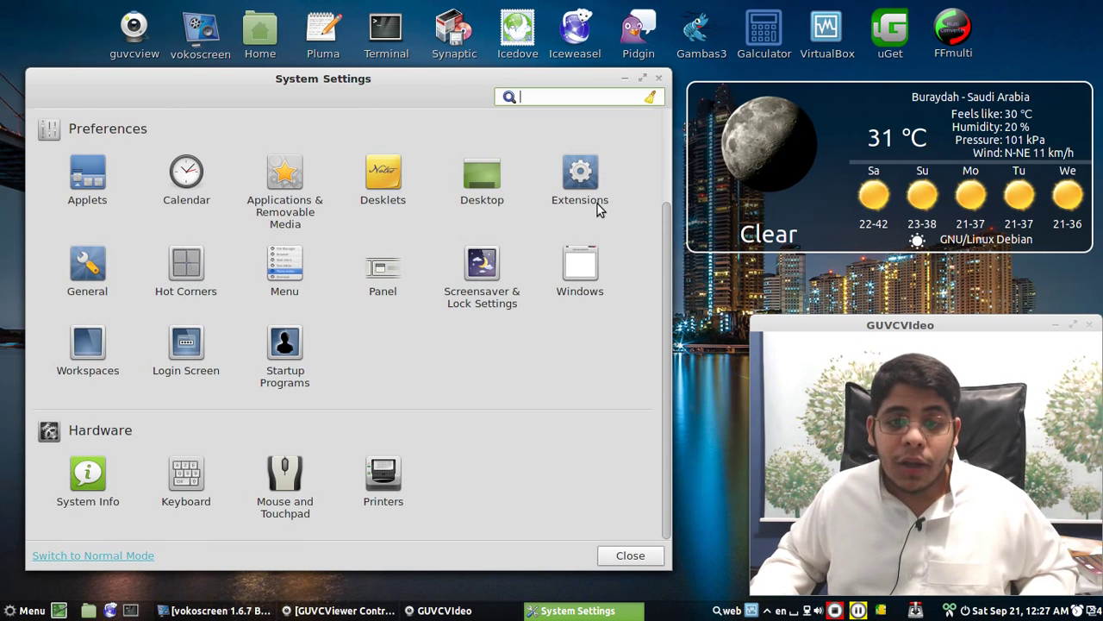
scroll(612, 371, "up", 2)
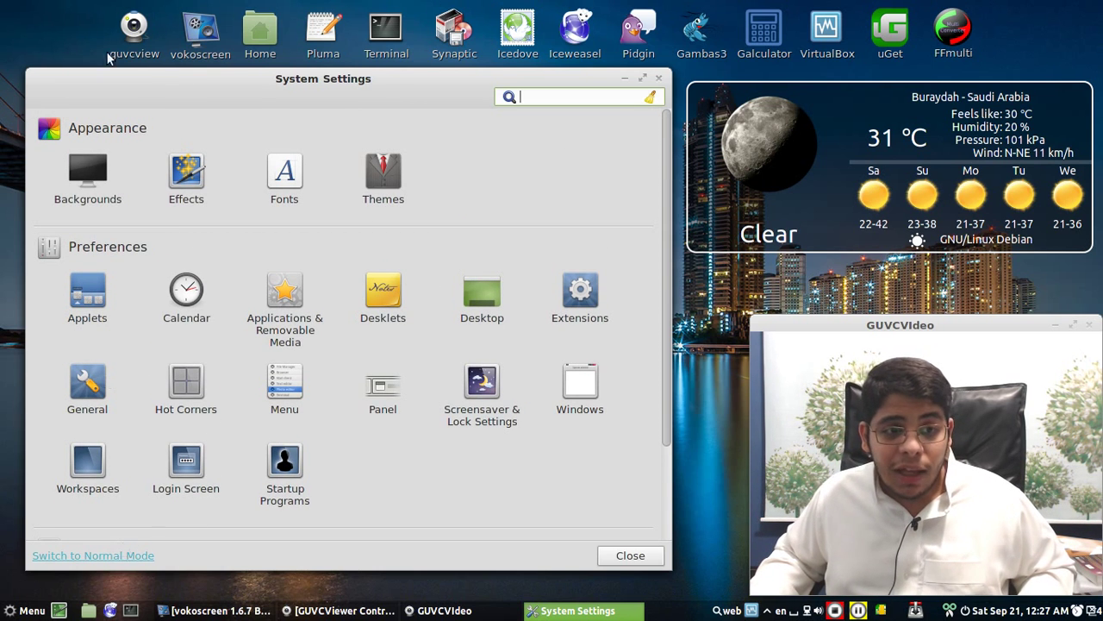
left_click_drag(281, 78, 283, 39)
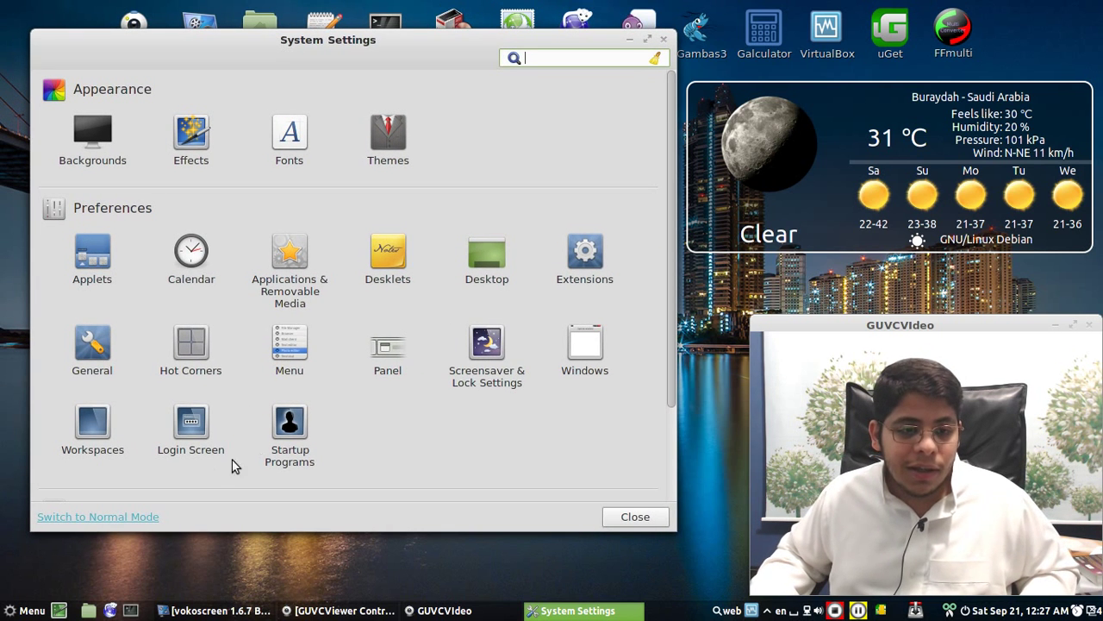
left_click(128, 517)
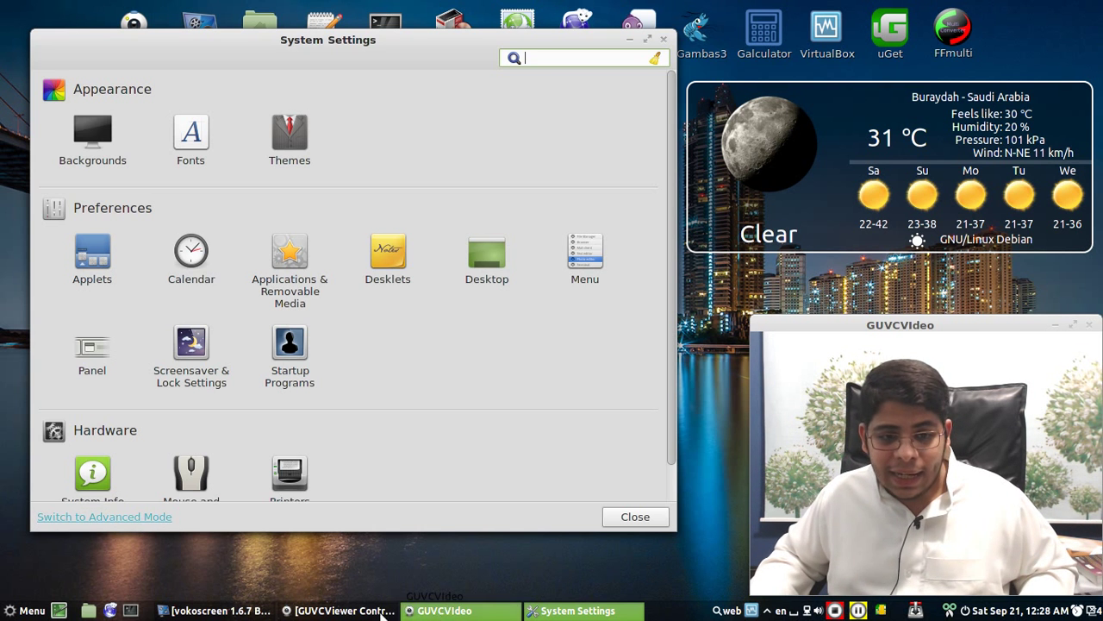
- Switch to vokoscreen, turn on its magnifier around the pointer, and minimize its window
left_click(229, 612)
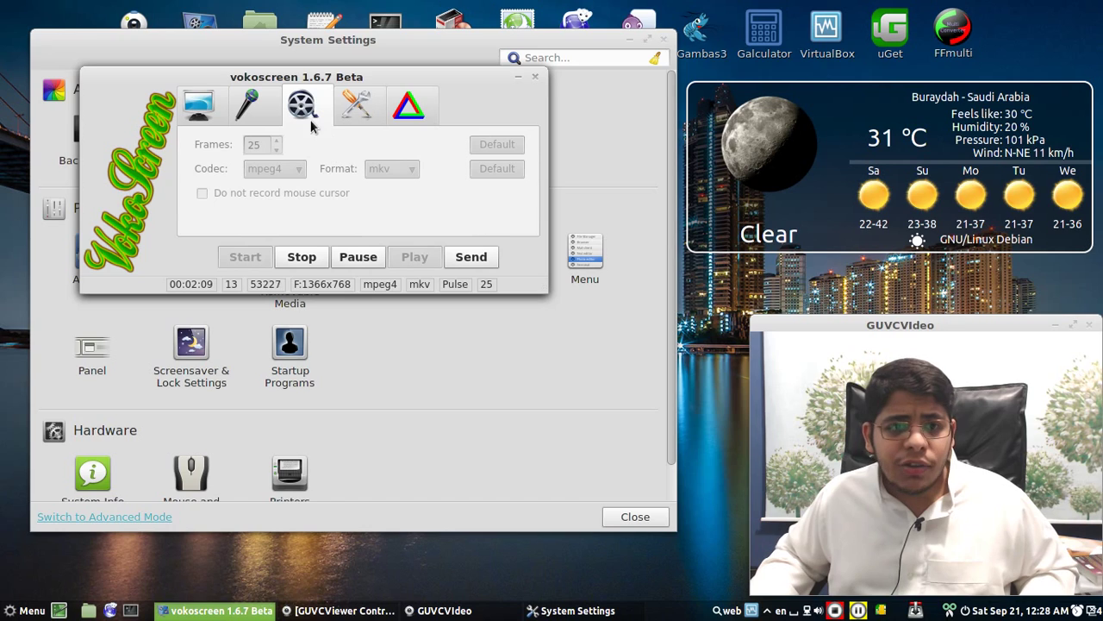
left_click(356, 104)
left_click(423, 105)
left_click(251, 112)
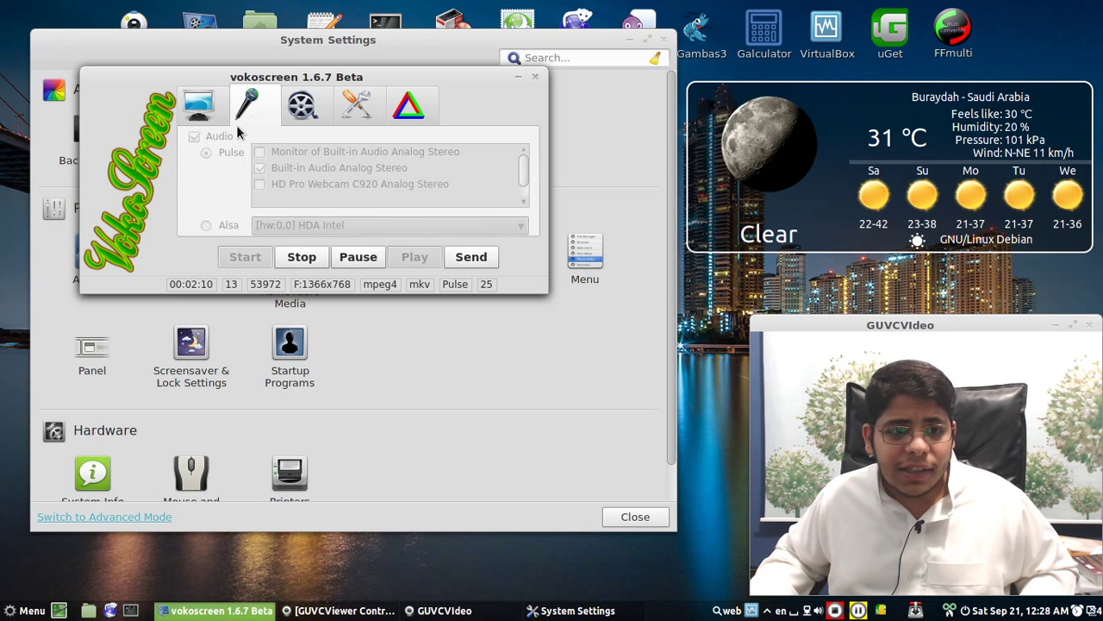
left_click(207, 119)
left_click(269, 125)
left_click(191, 114)
left_click(315, 146)
left_click(519, 76)
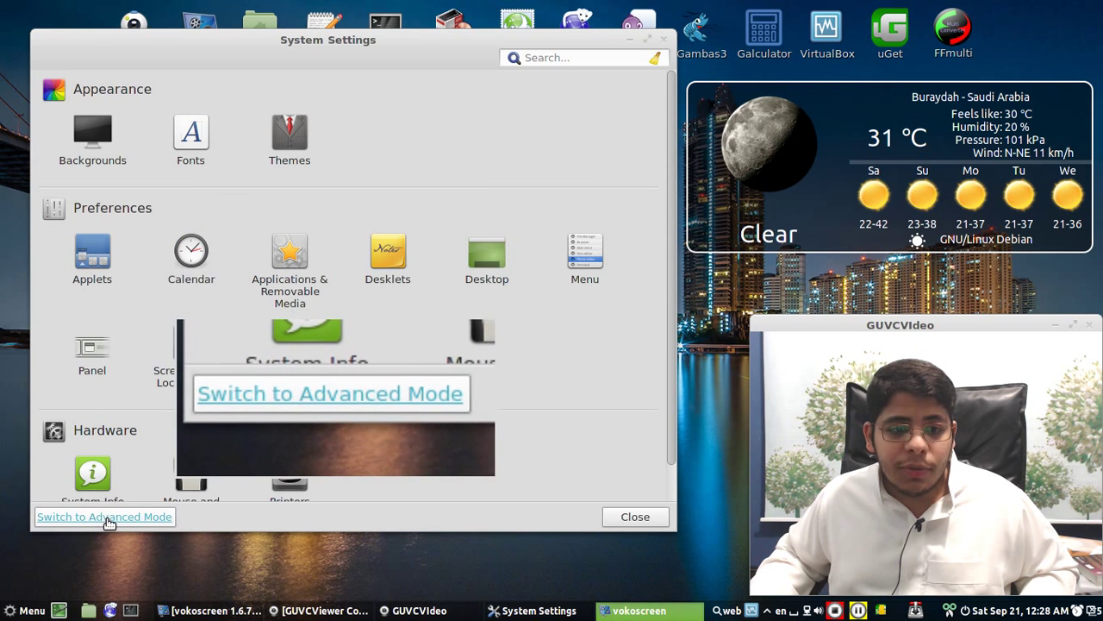
- Switch System Settings to Advanced Mode and open the Effects settings
left_click(102, 520)
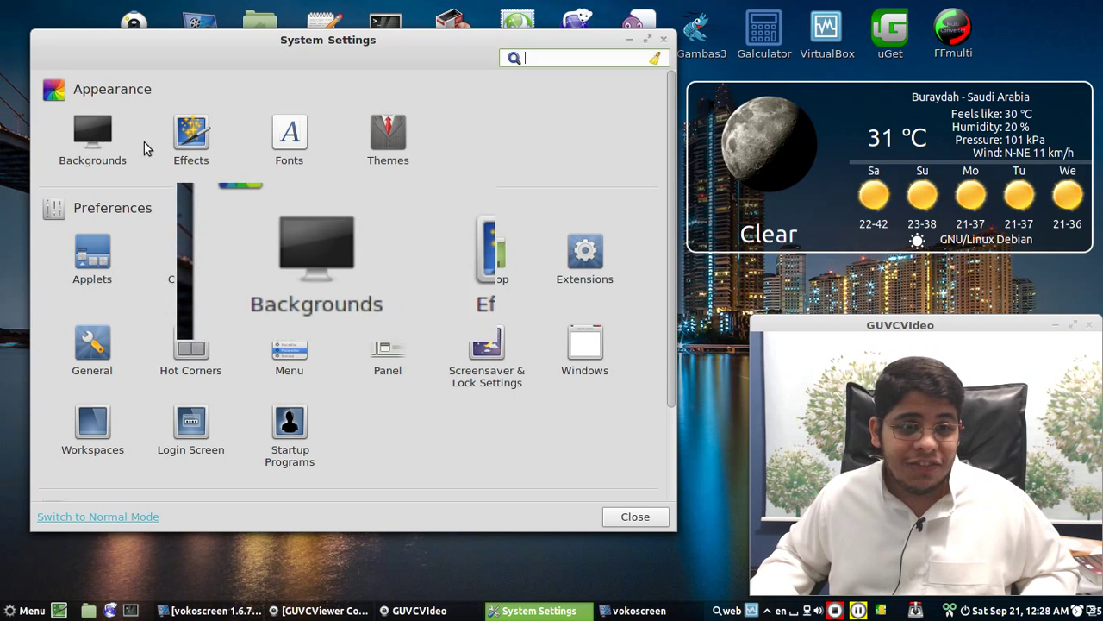
left_click(185, 145)
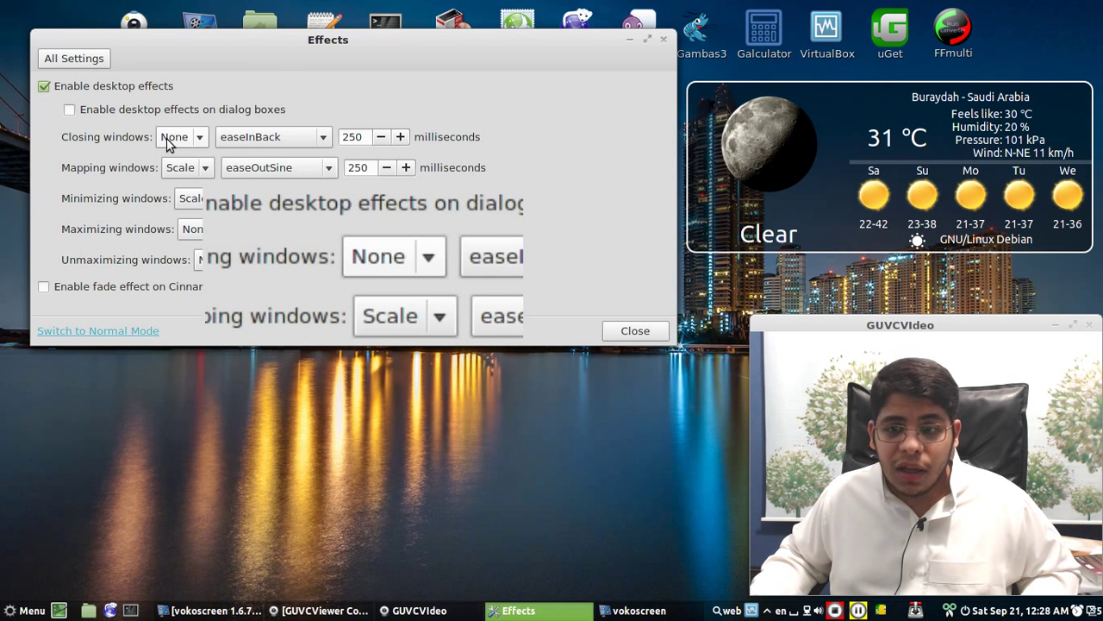
- Set the closing windows effect to Scale and test it by opening and closing a terminal window
left_click(166, 137)
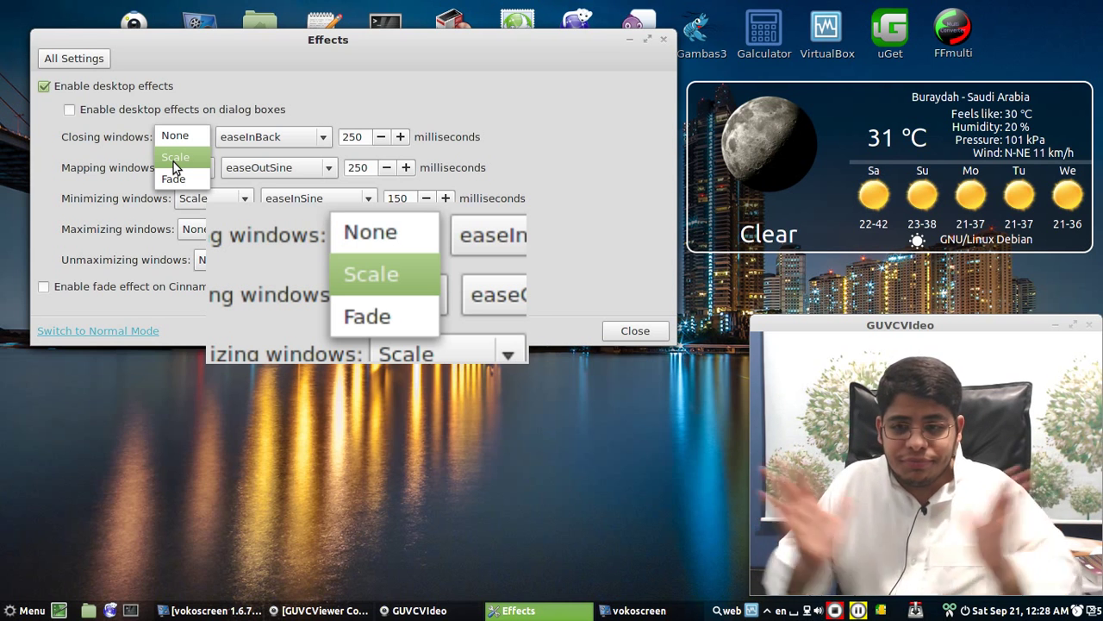
left_click(174, 161)
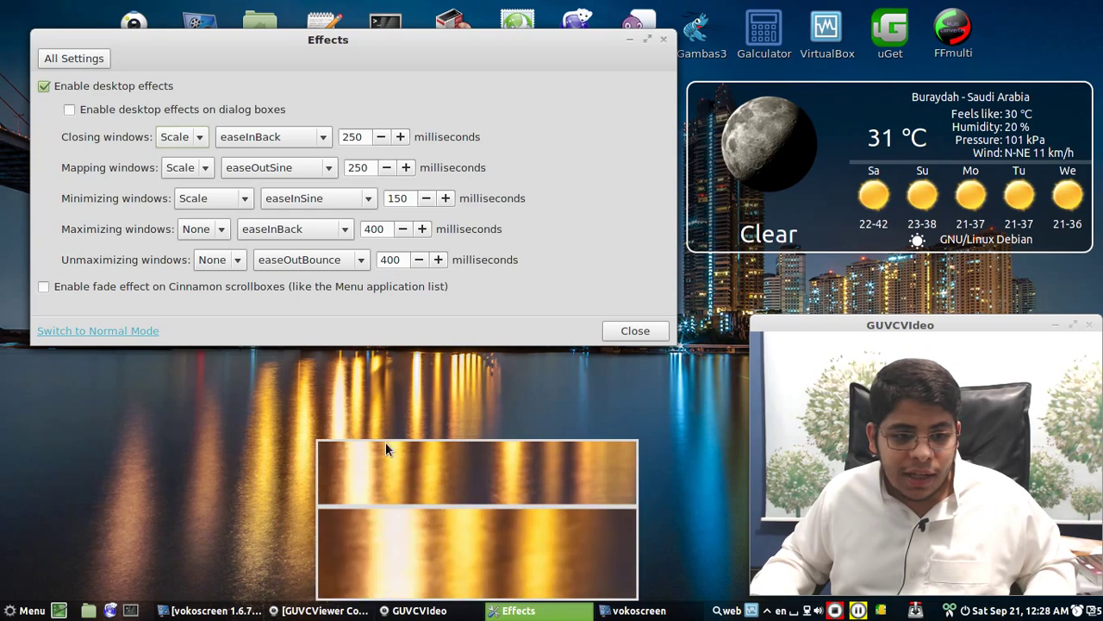
left_click(129, 610)
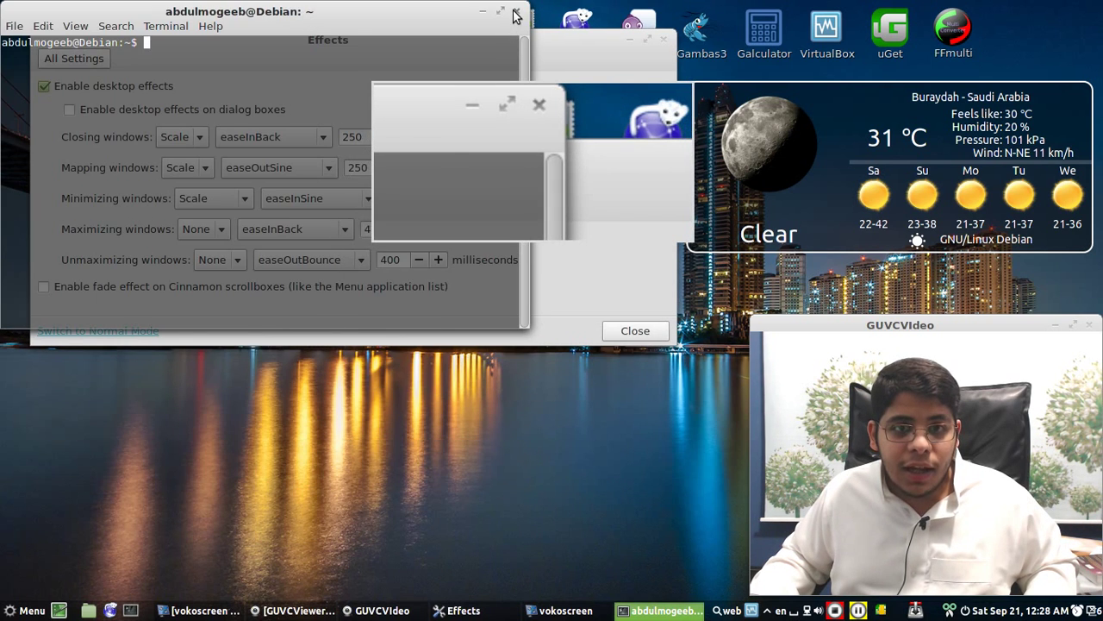
left_click(515, 11)
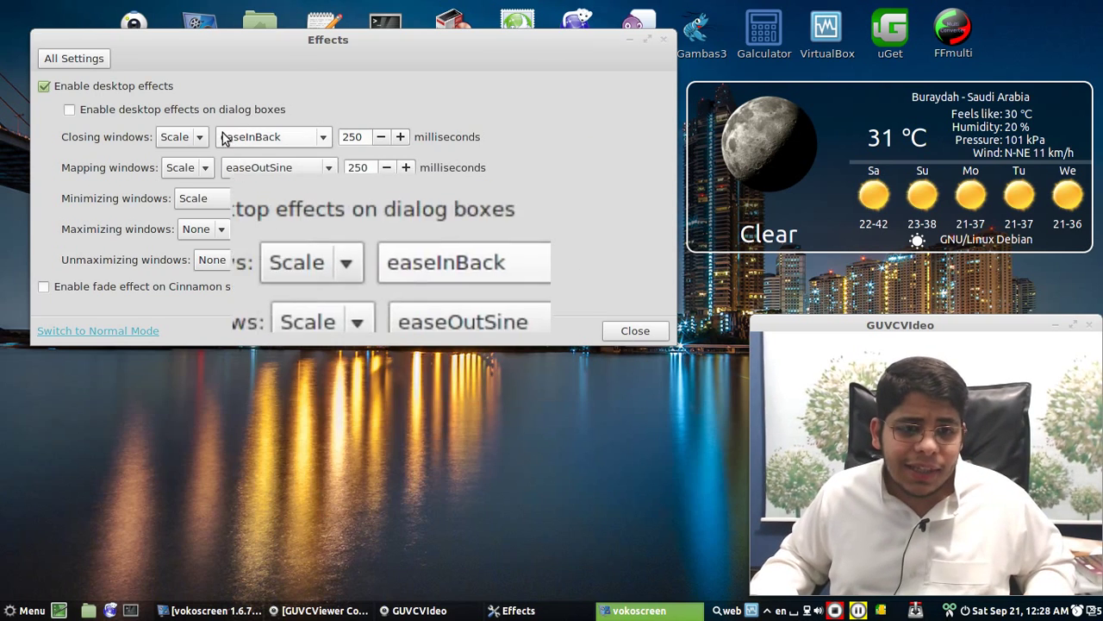
- Set the closing windows transition to easeOutQuart and test it by opening and closing a terminal window
left_click(259, 143)
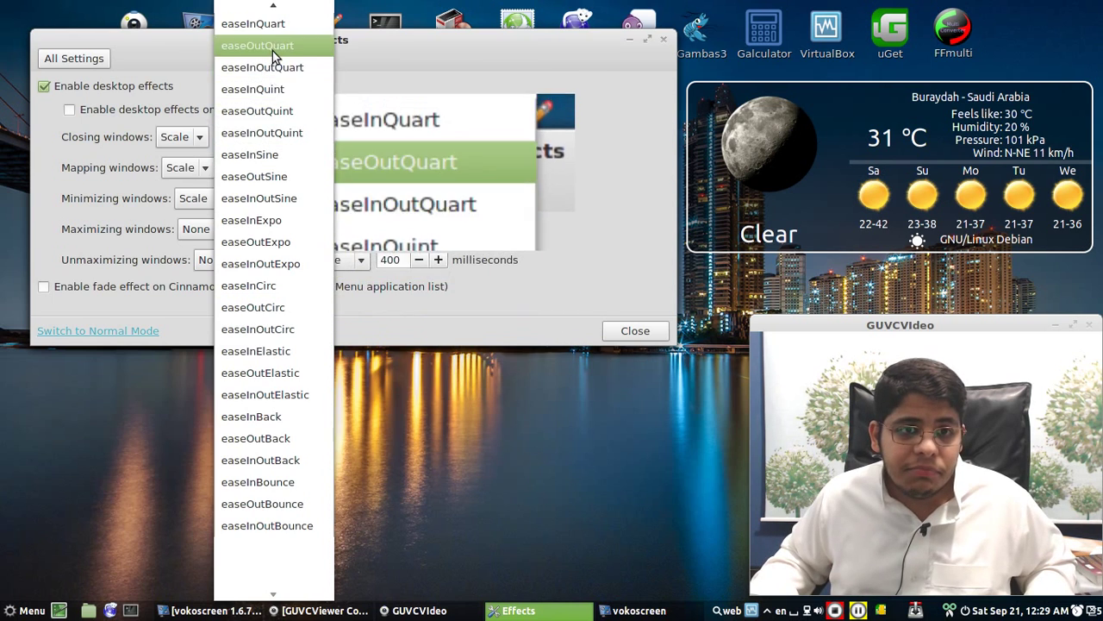
left_click(272, 51)
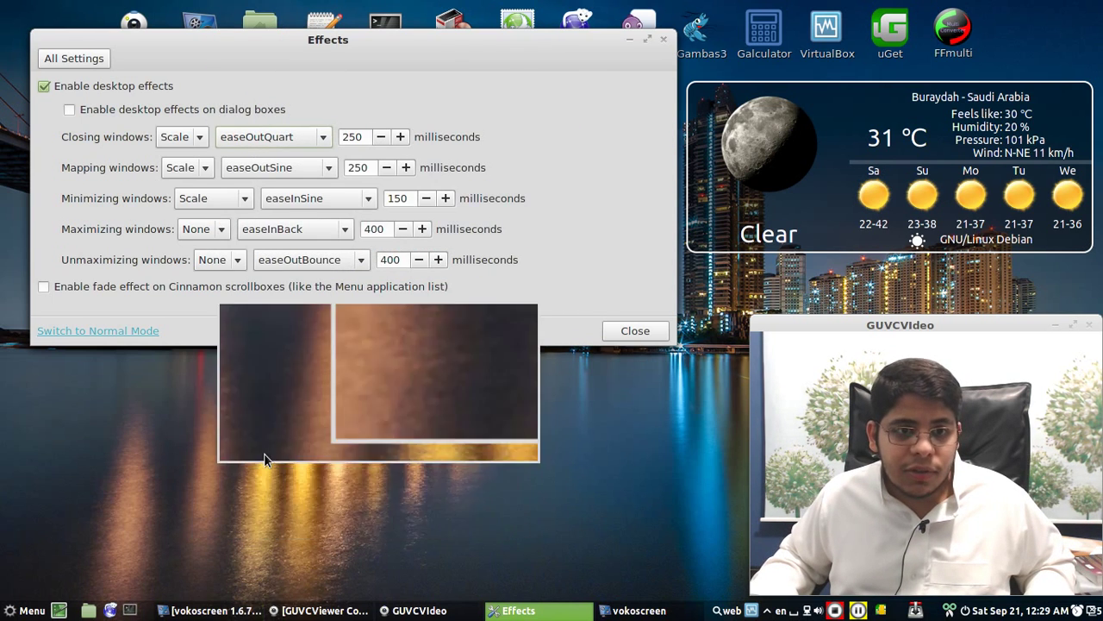
key("ctrl+alt+t")
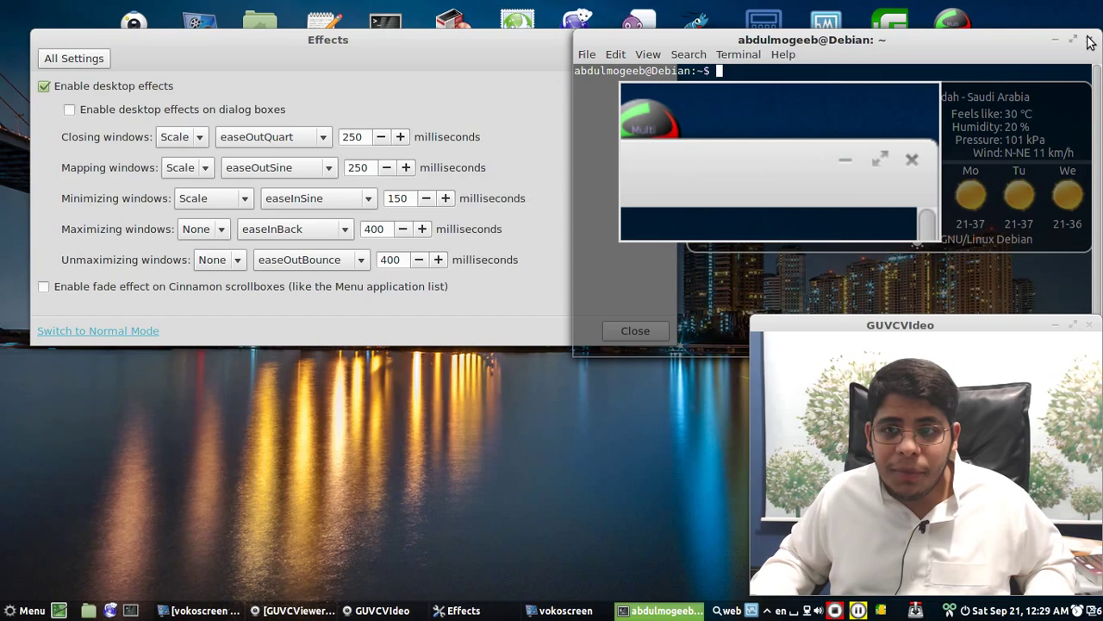
left_click(1091, 41)
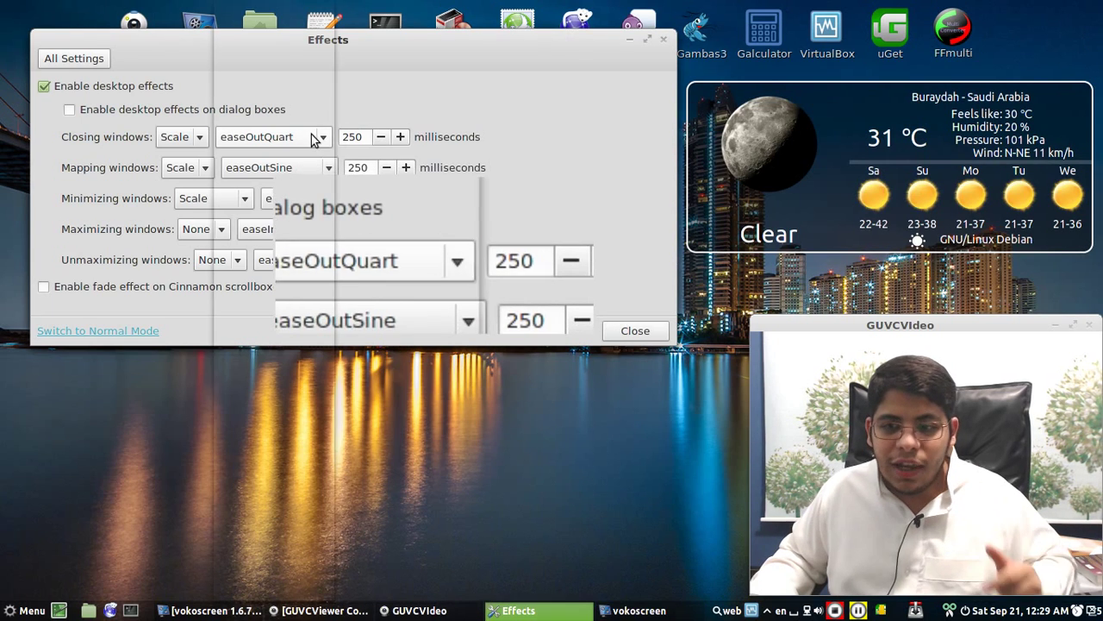
- Set the closing windows effect duration to 50 milliseconds and test it with a terminal window
left_click(381, 137)
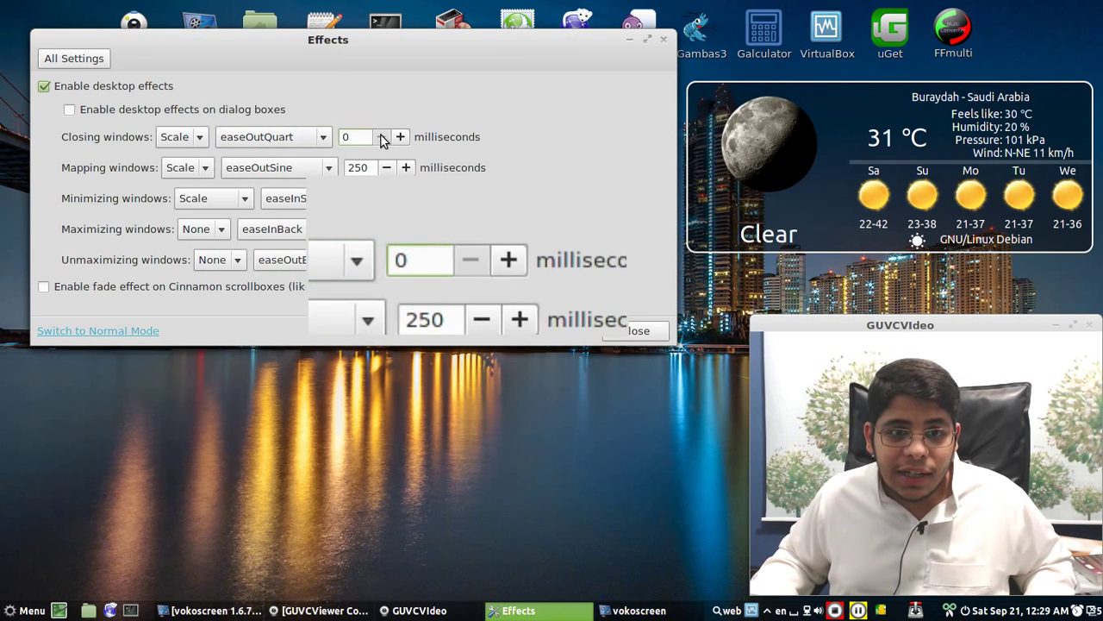
left_click(400, 137)
left_click(130, 611)
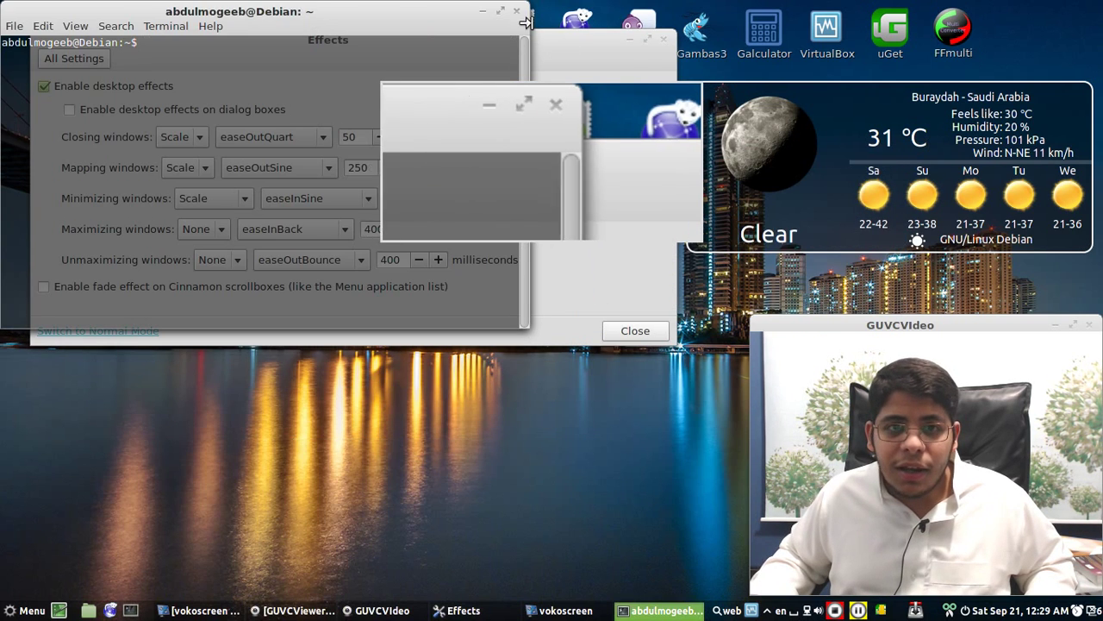
left_click(516, 12)
- Raise the closing windows effect duration to 850 milliseconds and test it with a terminal window
left_click_drag(400, 137, 400, 137)
left_click(132, 611)
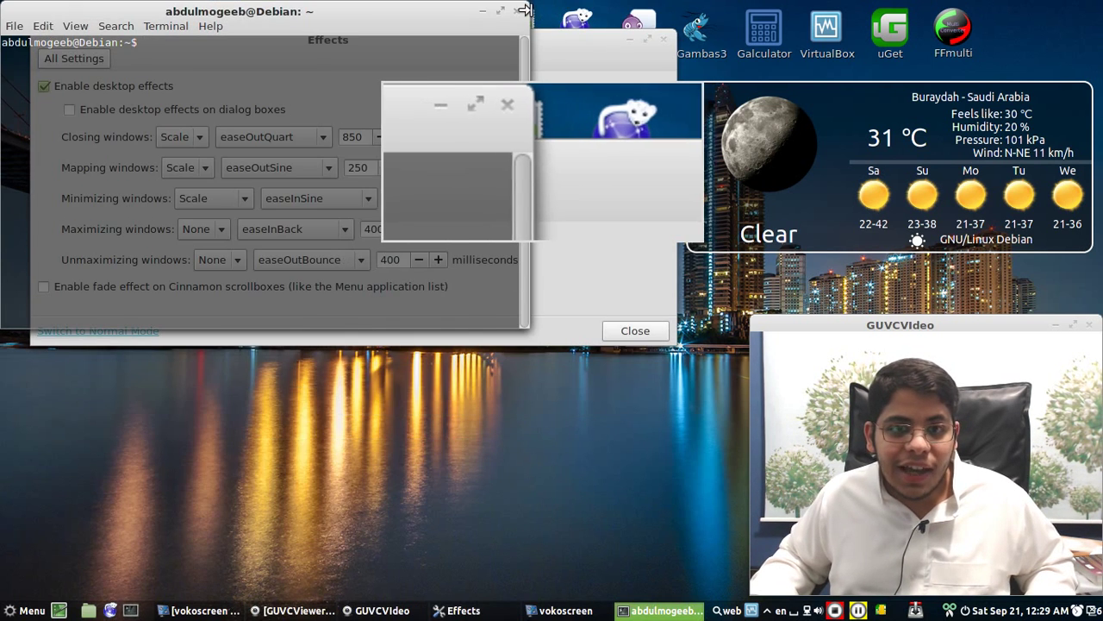
left_click(519, 9)
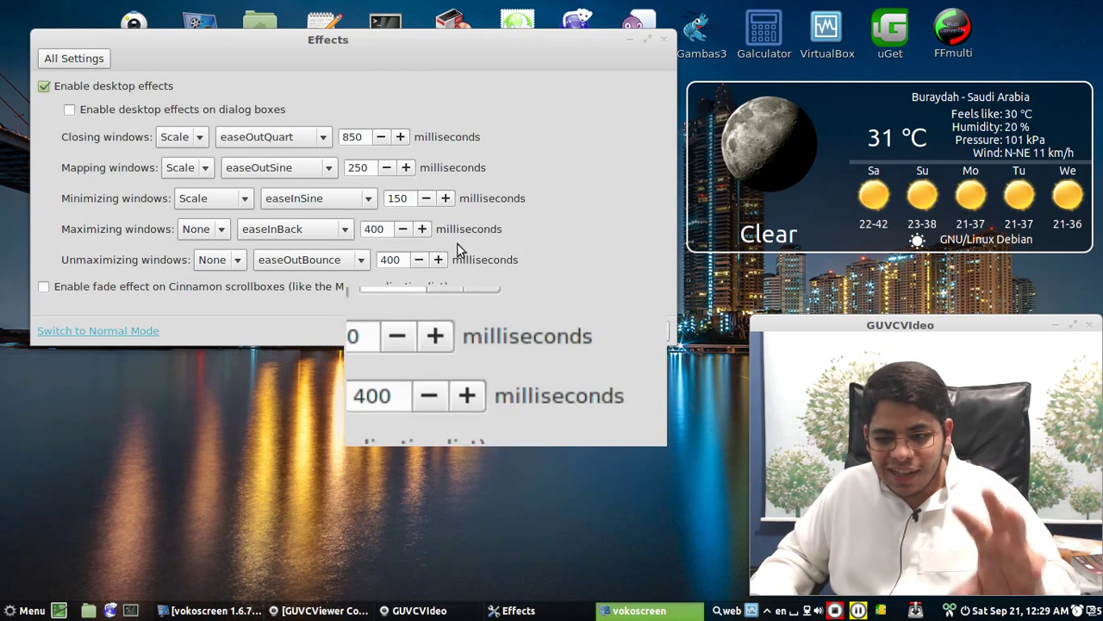
- Lower the closing windows effect duration to 650 milliseconds
left_click(380, 138)
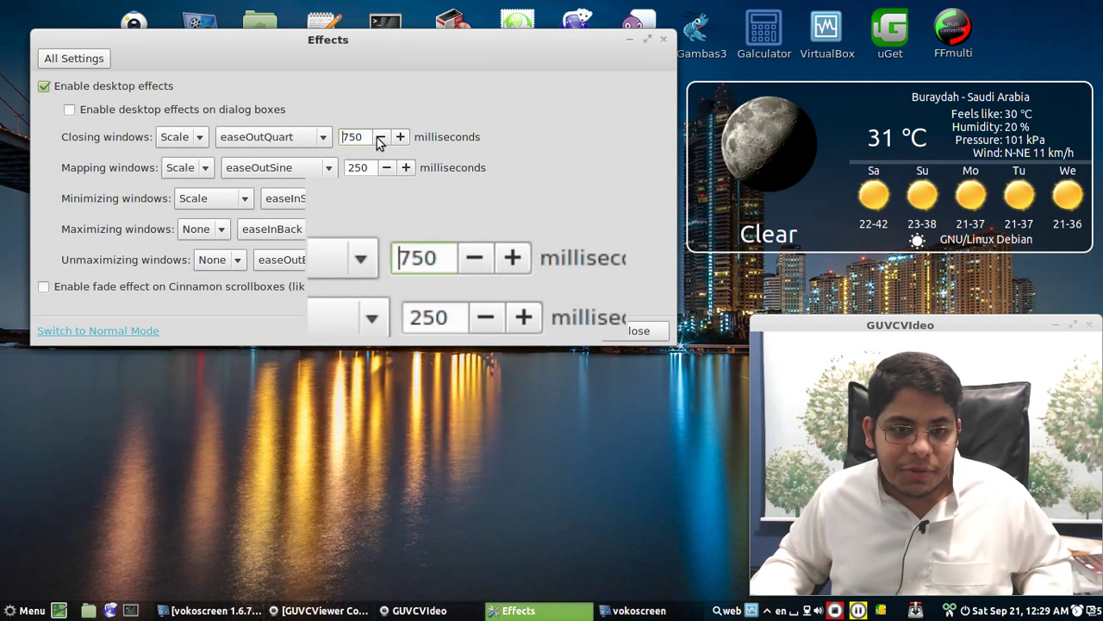
left_click(380, 138)
left_click(380, 138)
- Raise the mapping windows effect duration to 650 milliseconds and test it by opening and closing a terminal window
left_click(402, 167)
left_click(402, 167)
left_click(402, 168)
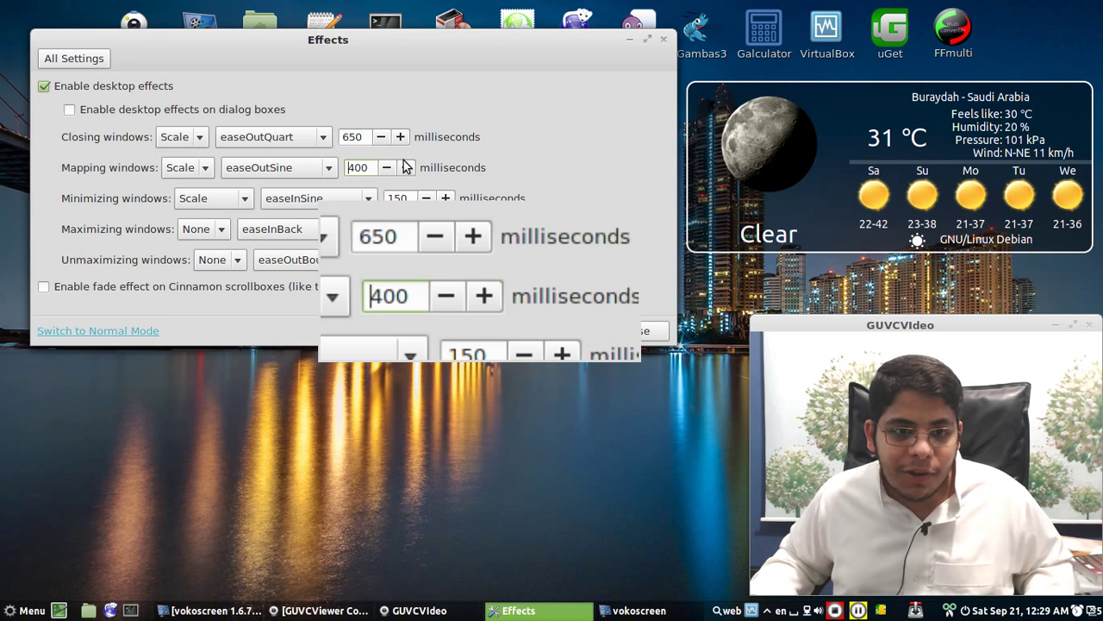
left_click(406, 167)
left_click(405, 167)
left_click(405, 167)
left_click(405, 167)
left_click(405, 167)
left_click(138, 613)
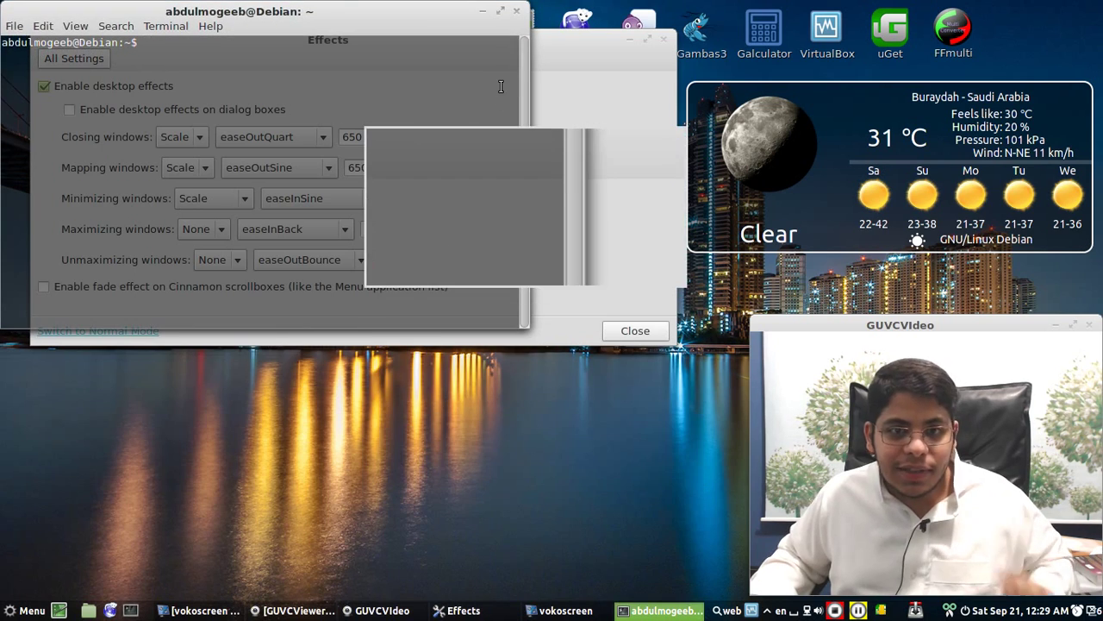
left_click(514, 13)
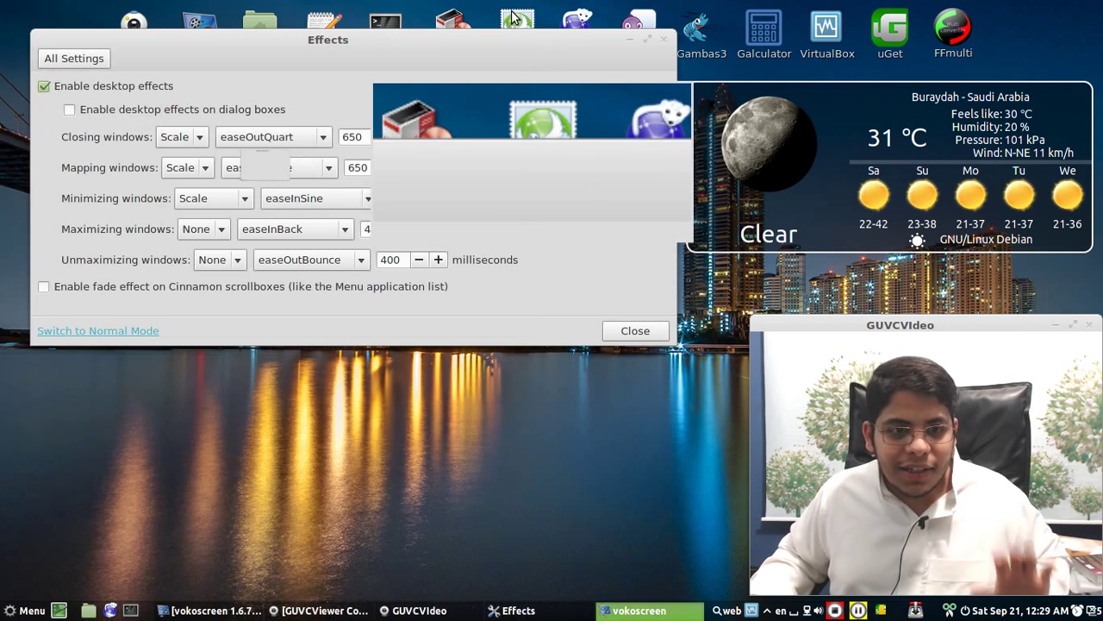
- Set the mapping windows effect duration to 400 milliseconds, and maximize and restore the Effects window
left_click(387, 168)
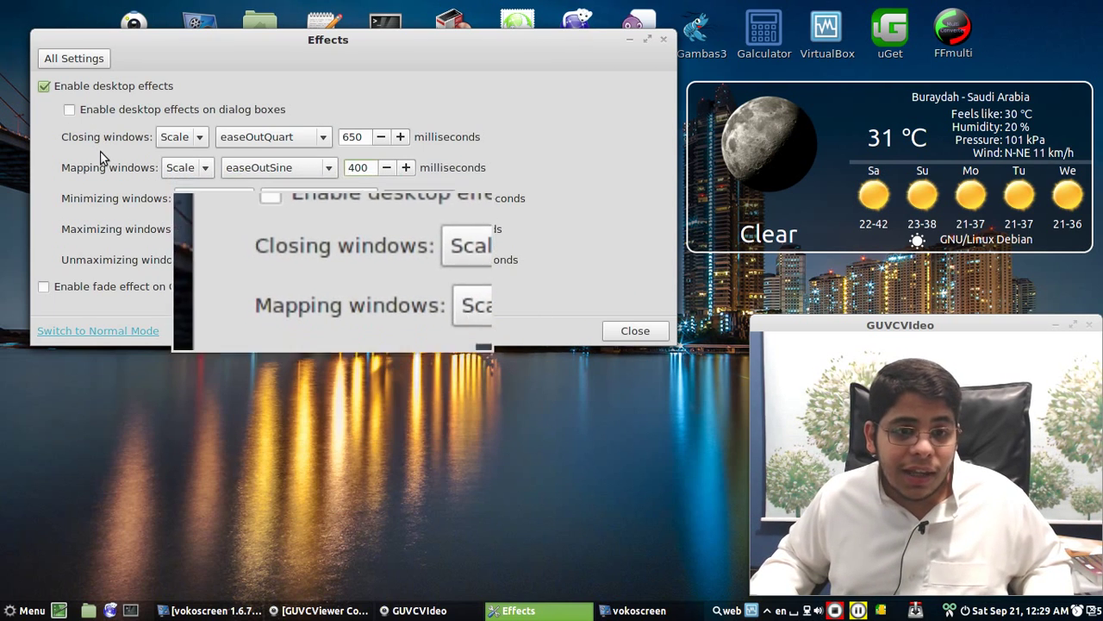
left_click(646, 40)
left_click(1077, 12)
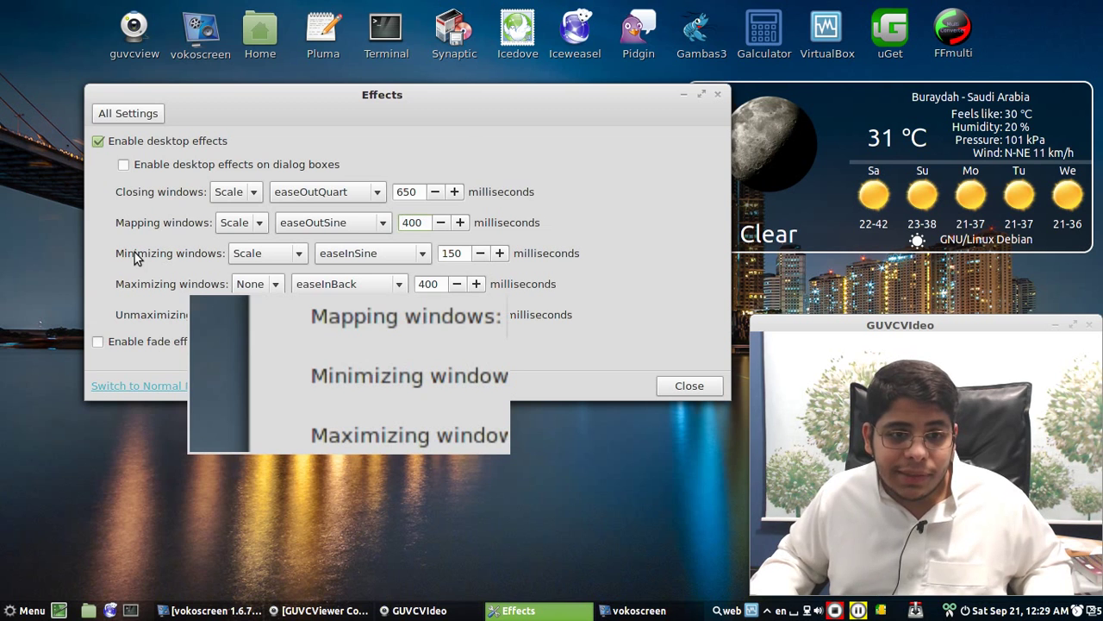
- Set the minimizing windows effect to Traditional at 400 milliseconds and test it by minimizing and restoring the Effects window
left_click(263, 257)
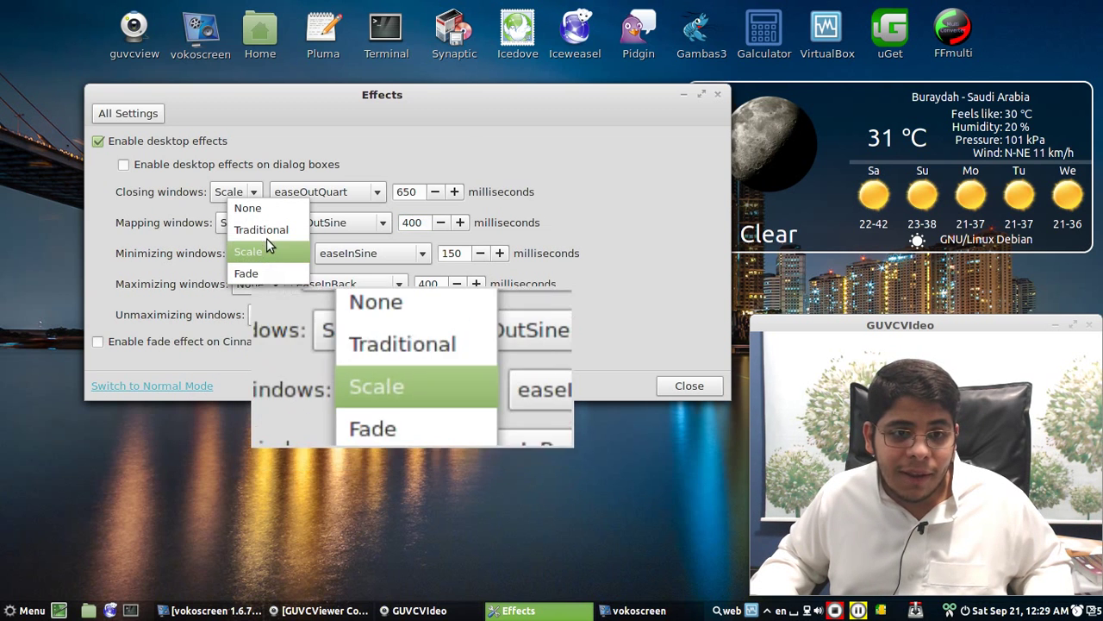
left_click(269, 229)
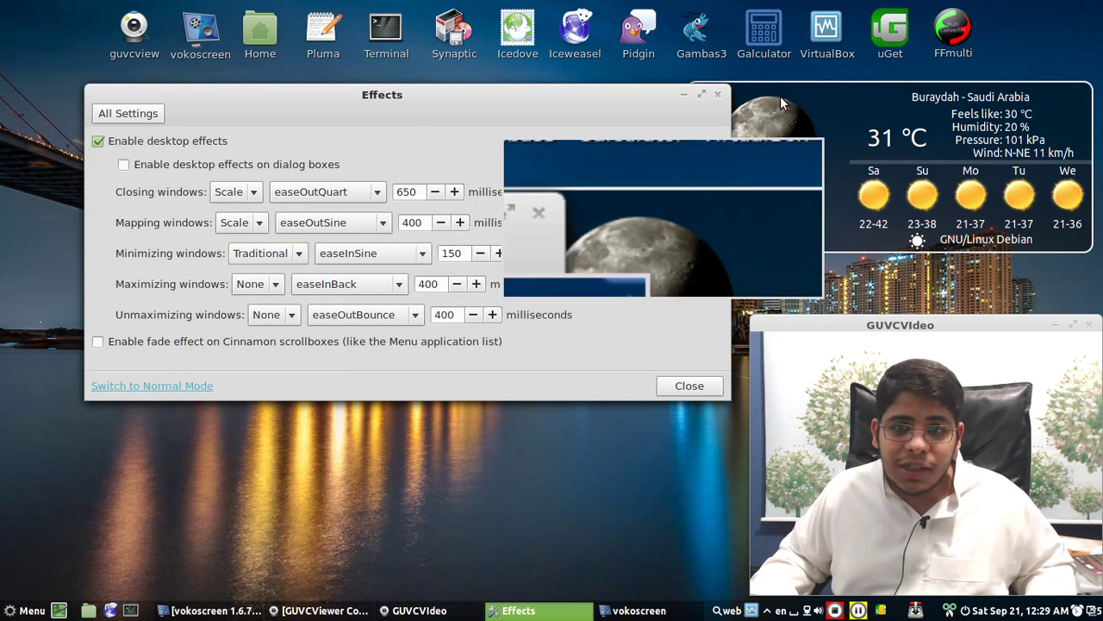
left_click(684, 95)
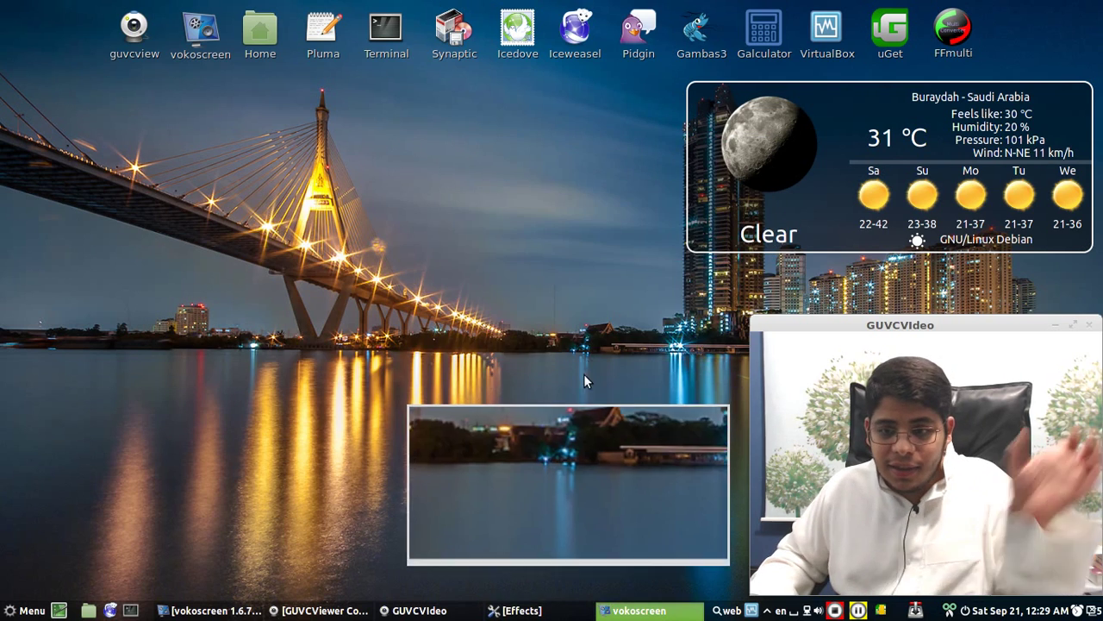
left_click(645, 612)
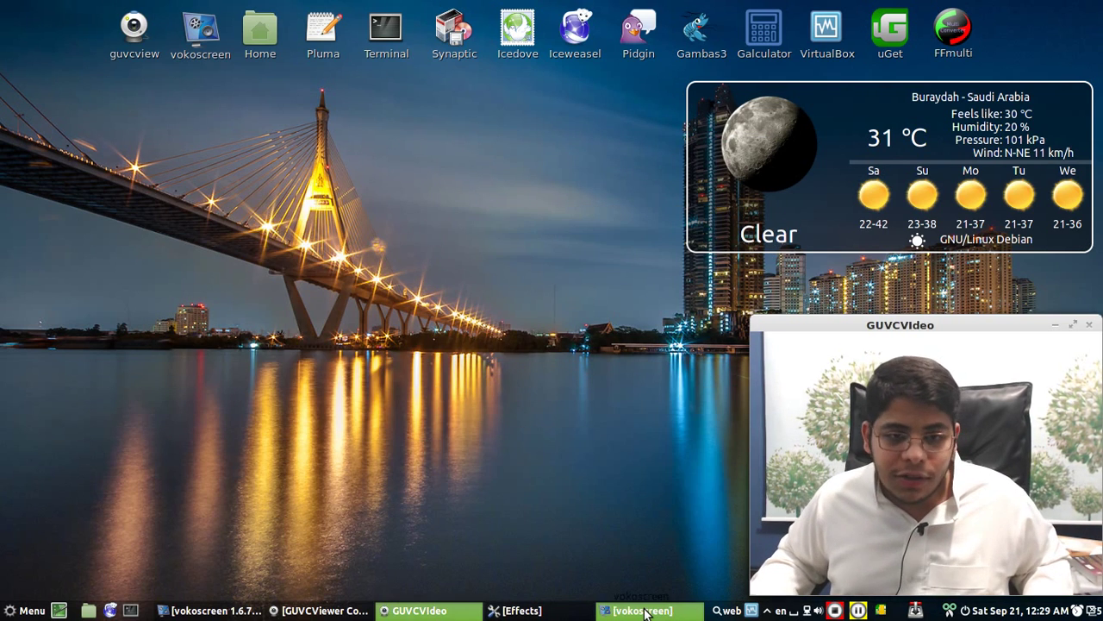
left_click(497, 609)
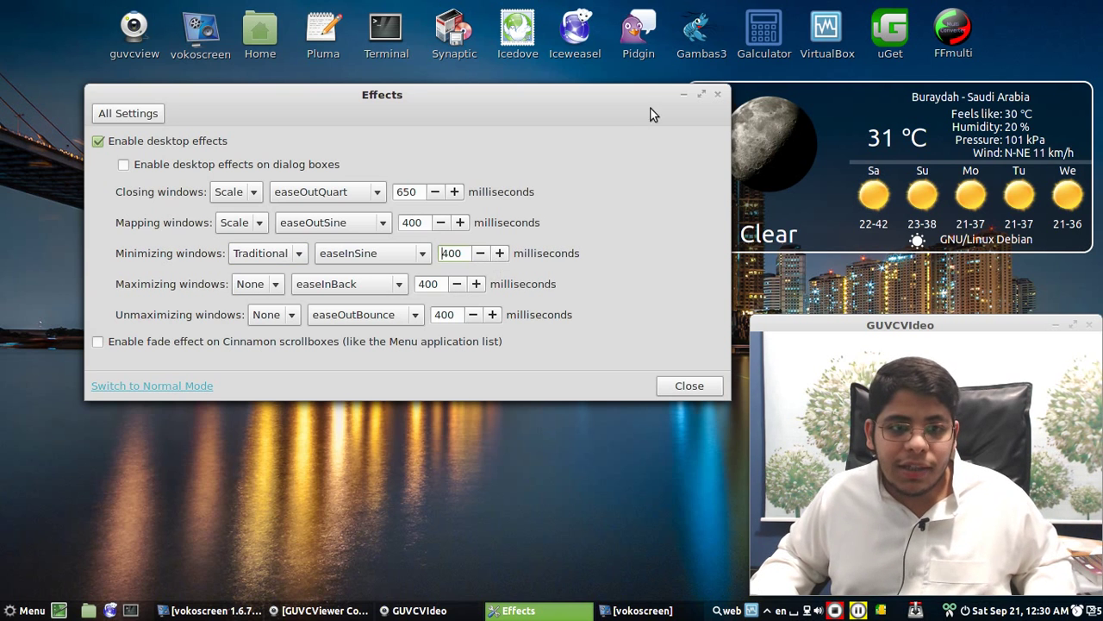
left_click(685, 96)
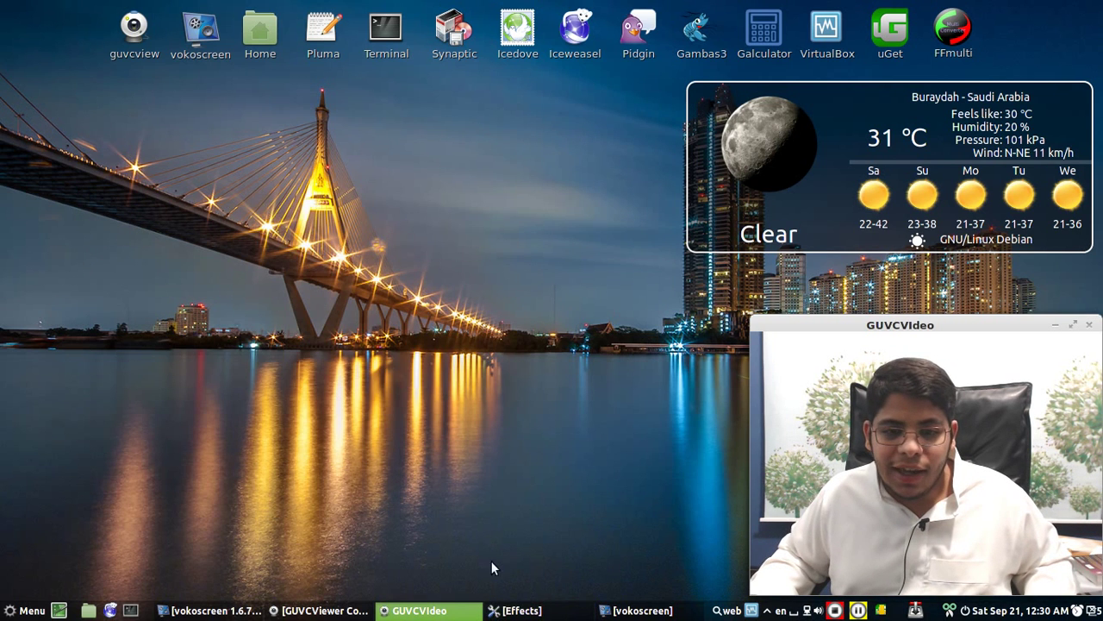
left_click(521, 610)
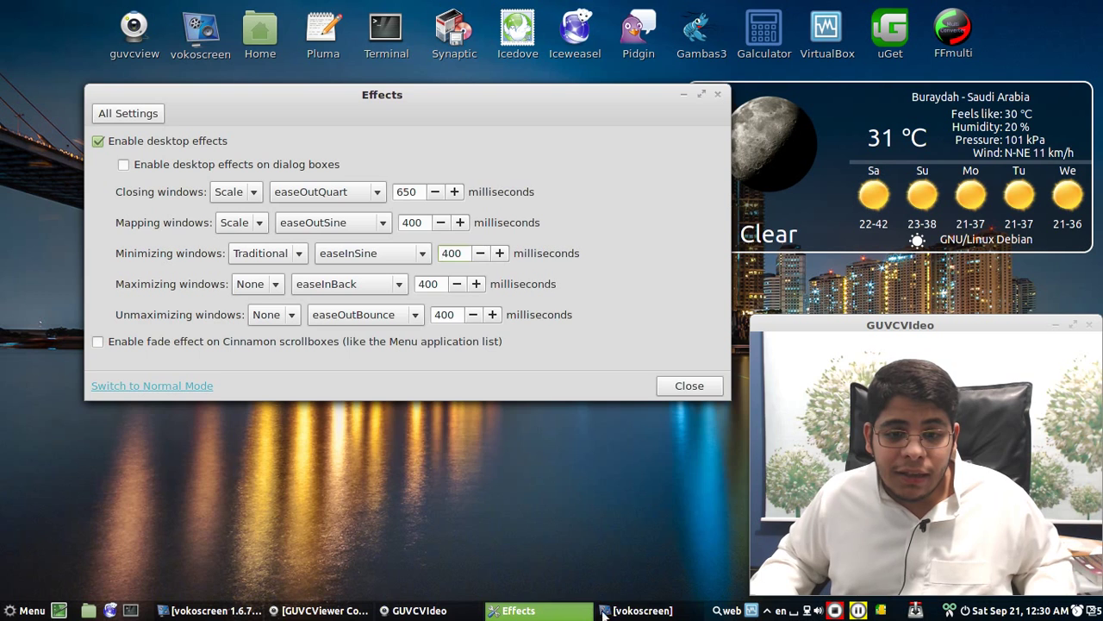
key("ctrl+shift+F9")
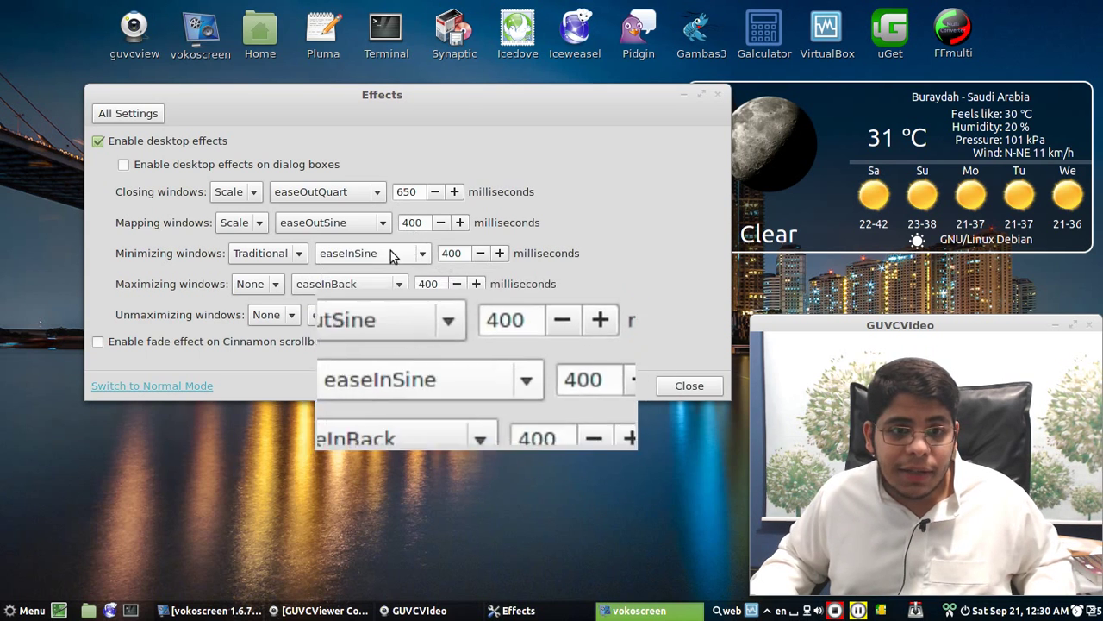
- Try the Scale effect for minimizing windows by minimizing and restoring the Effects window, and switch the effect back to Traditional
left_click(261, 253)
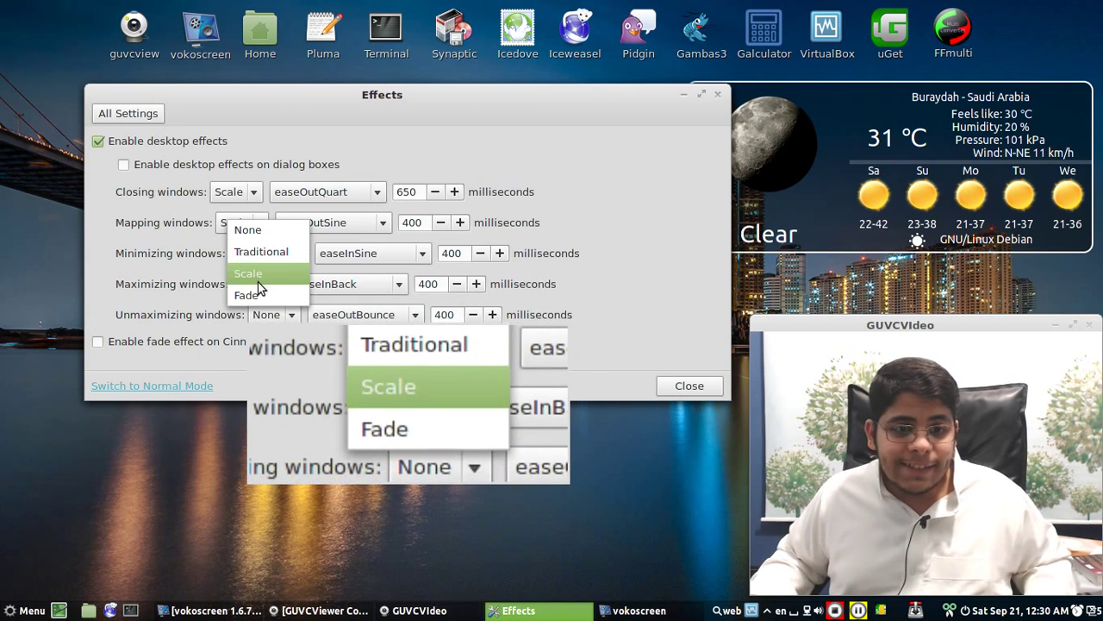
left_click(258, 280)
left_click(685, 93)
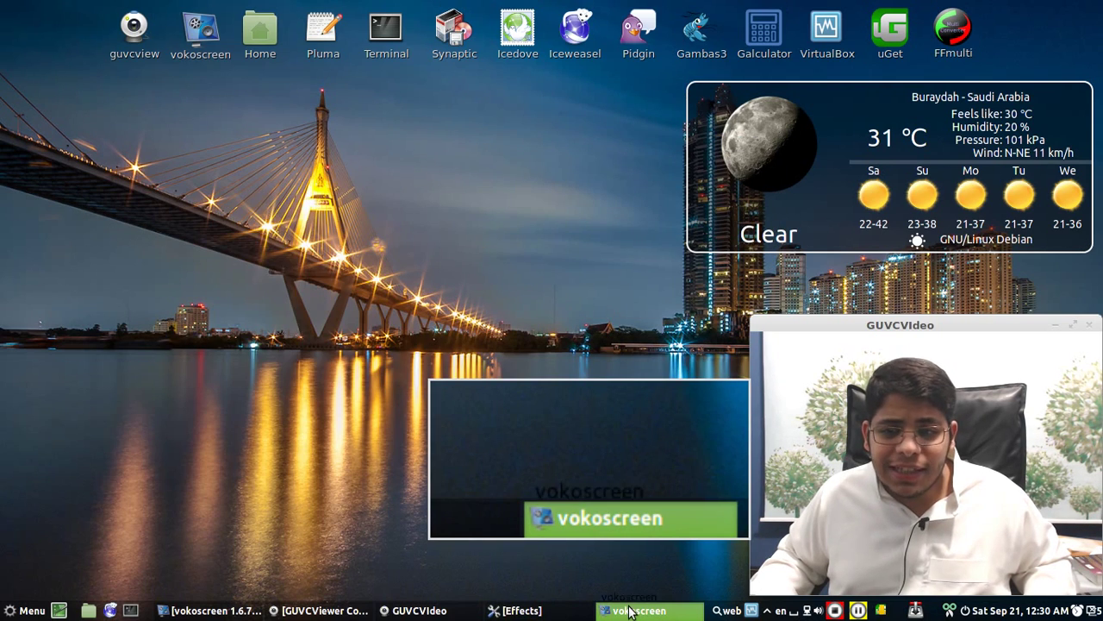
left_click(569, 612)
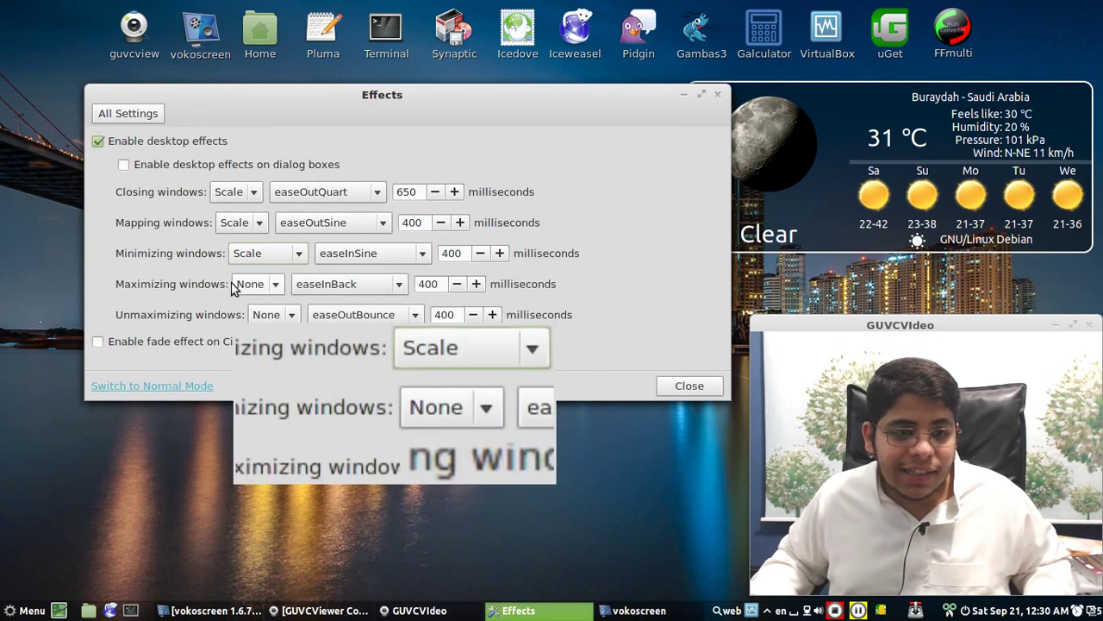
left_click(249, 258)
left_click(252, 226)
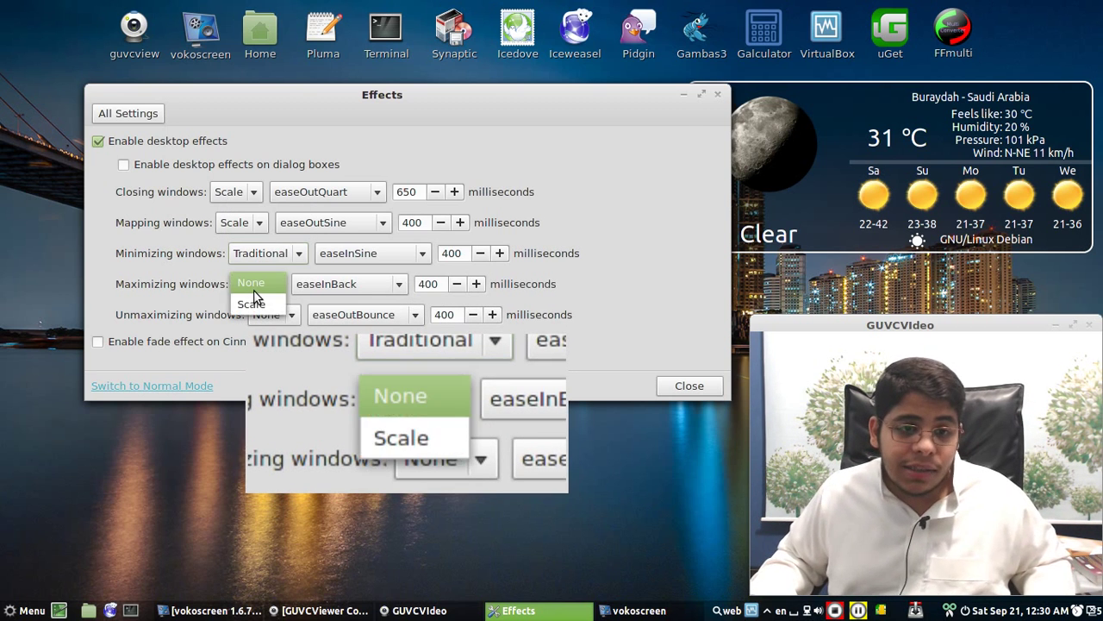
- Set the maximizing windows effect to Scale and test it by maximizing and restoring the Effects window
left_click(254, 305)
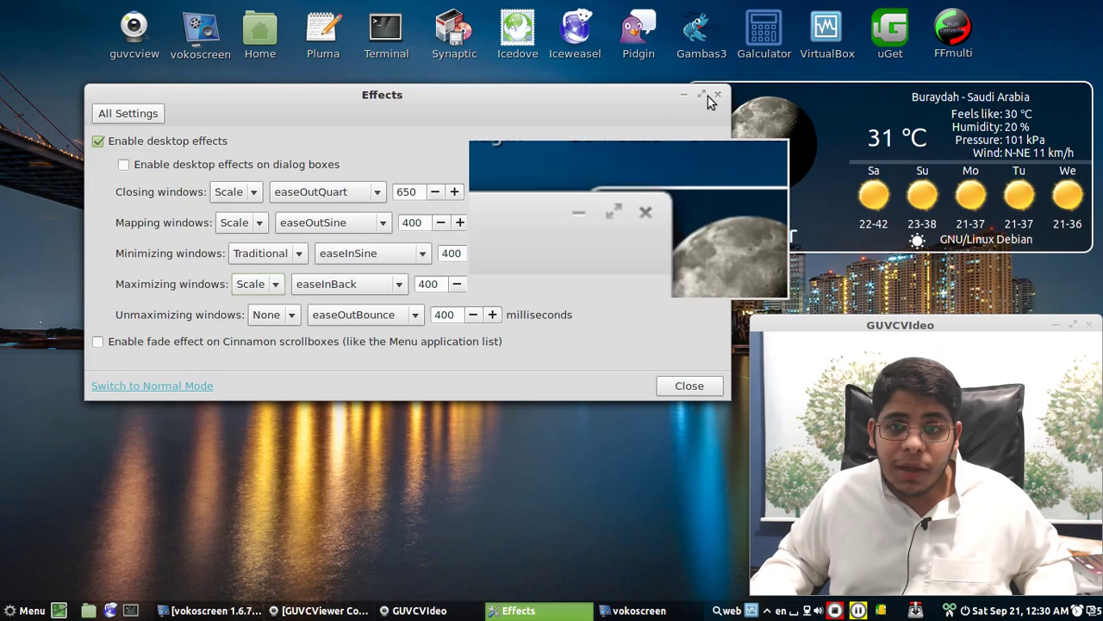
left_click(704, 94)
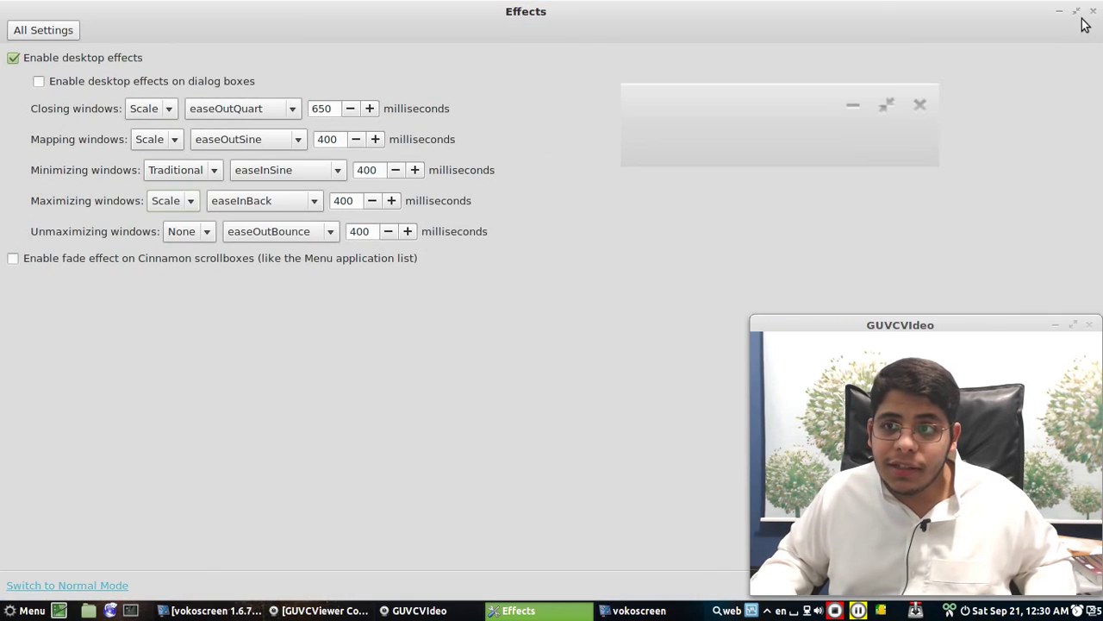
left_click(1077, 12)
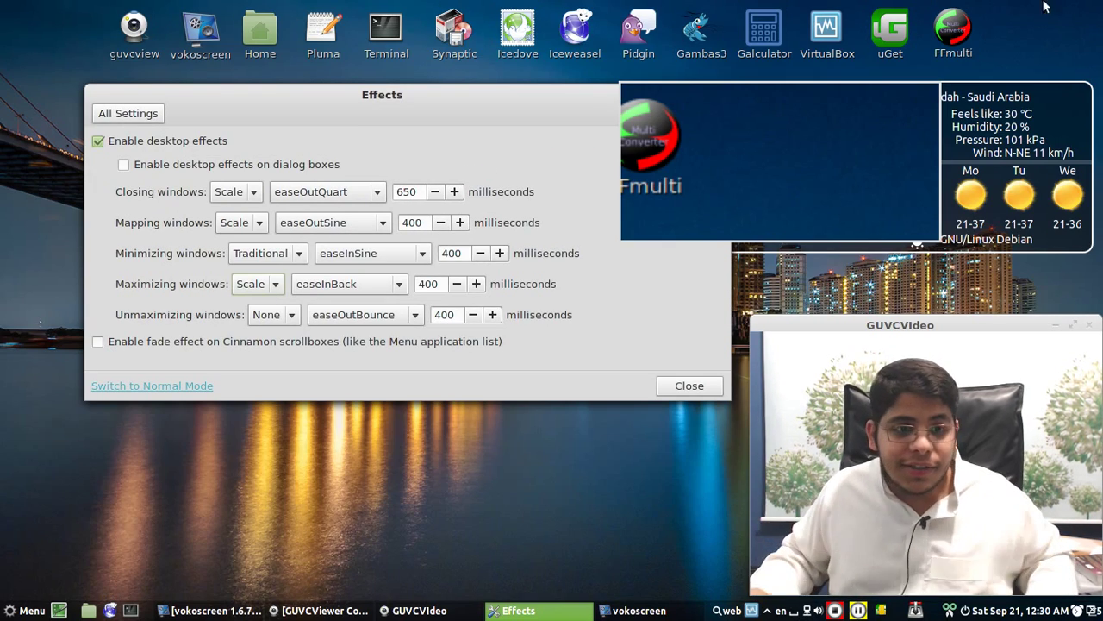
- Set the unmaximizing windows effect to Scale and test it by maximizing and restoring the Effects window
left_click(266, 314)
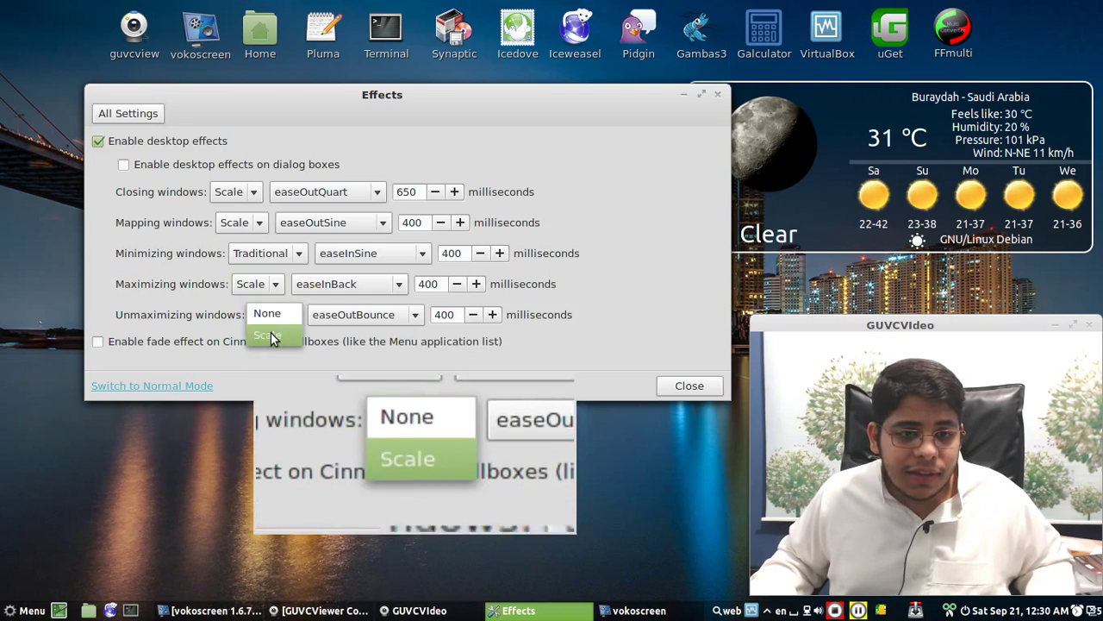
left_click(270, 334)
left_click(701, 94)
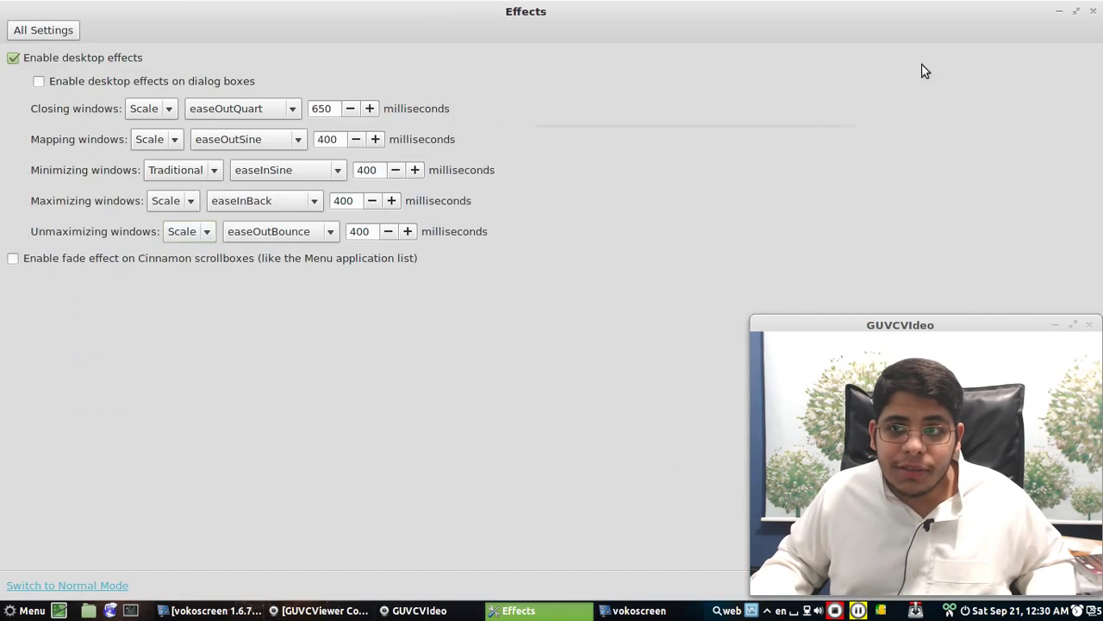
left_click(1077, 13)
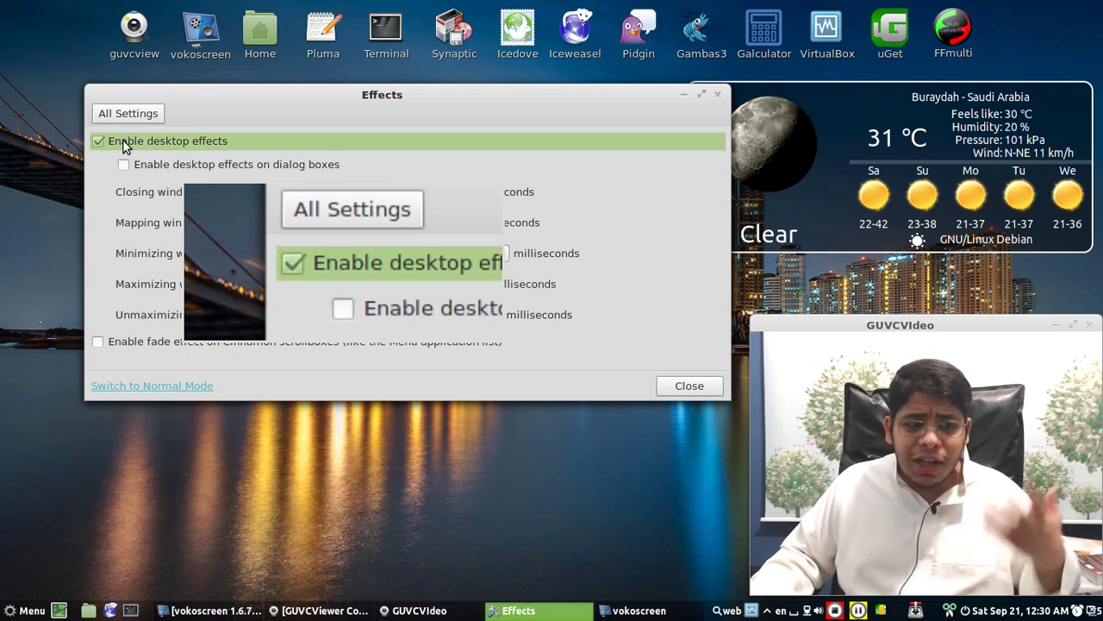
- Disable desktop effects, test the change by opening and closing a terminal window, and enable desktop effects again
left_click(123, 141)
right_click(62, 148)
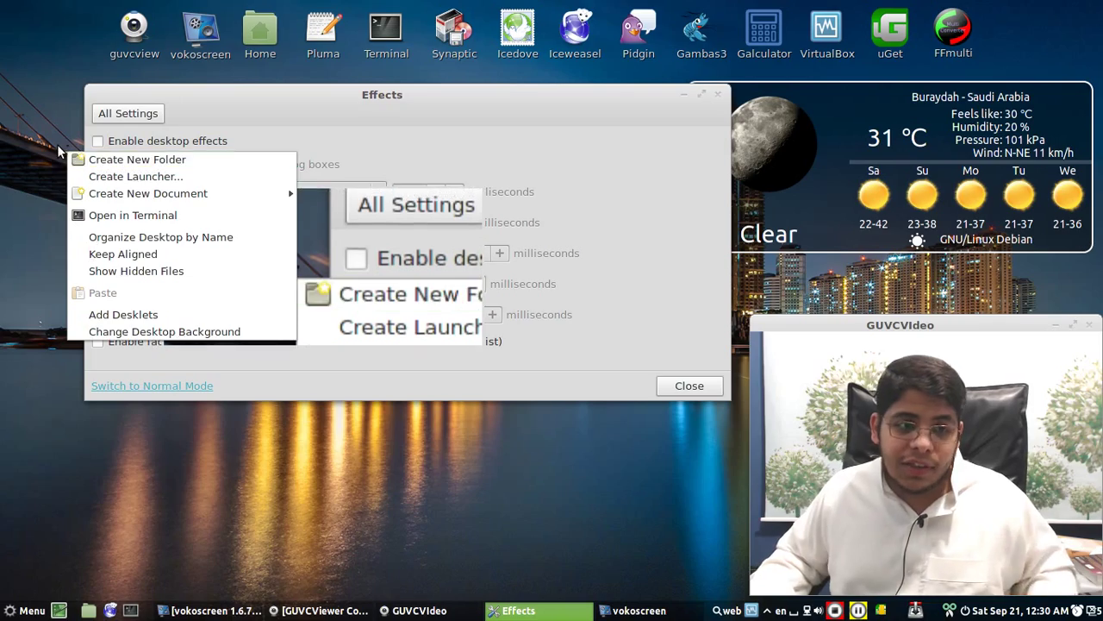
left_click(56, 144)
left_click(131, 611)
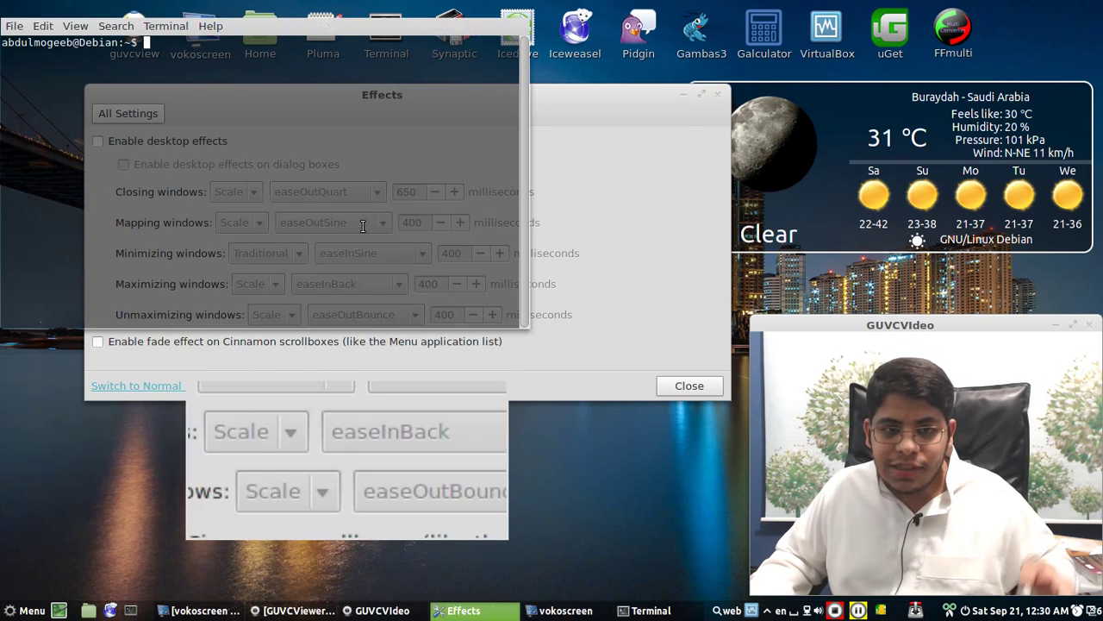
left_click(516, 13)
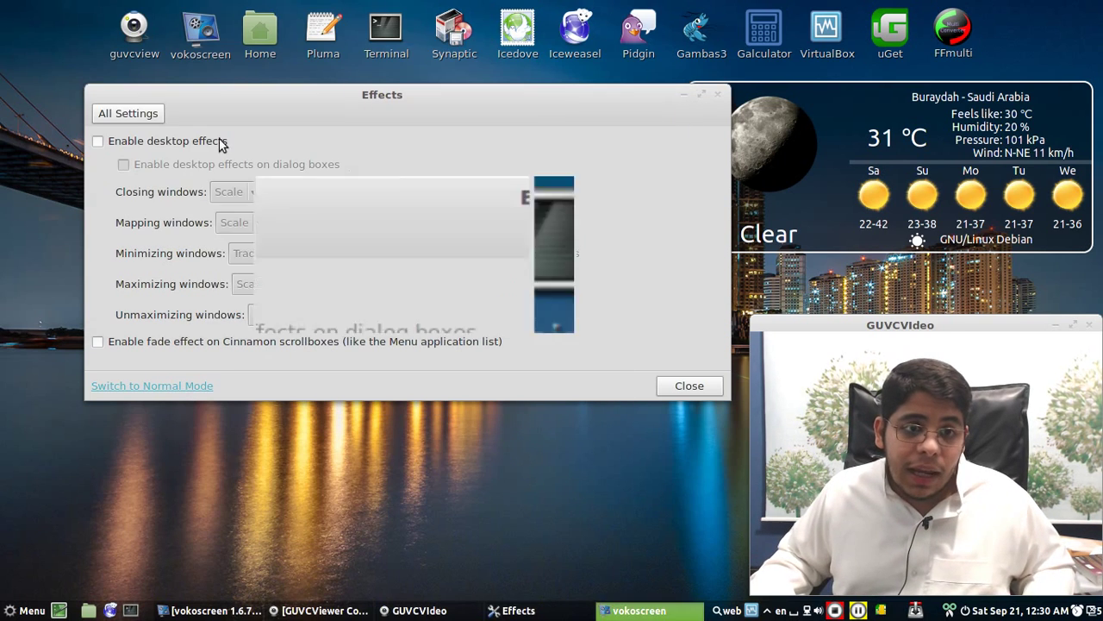
left_click(220, 142)
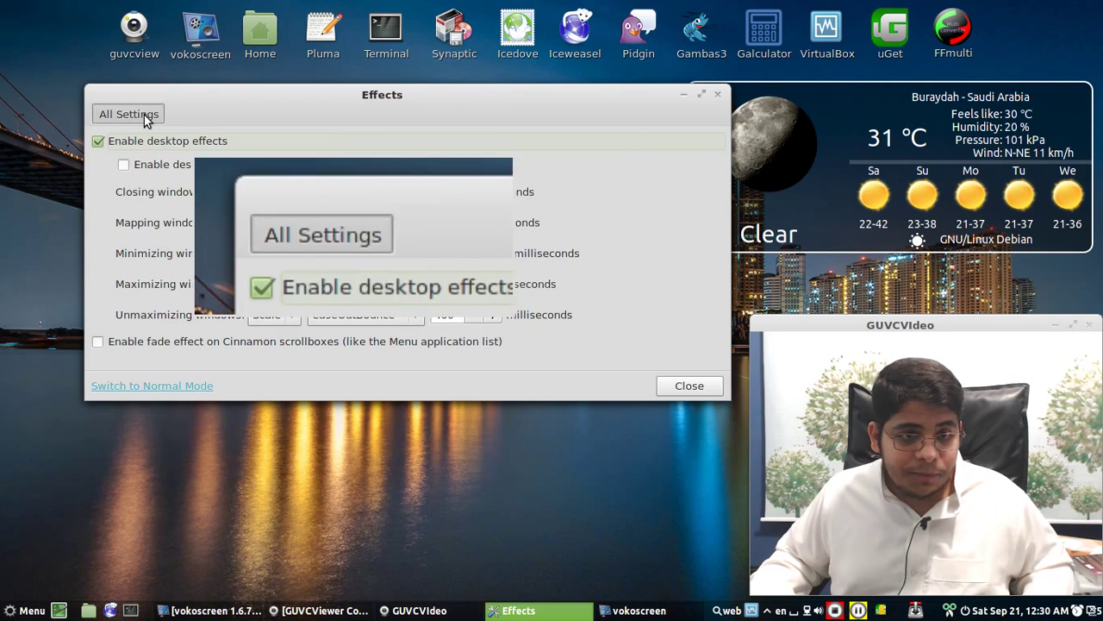
- Leave the Effects page for the settings overview and open the Fonts settings
left_click(144, 115)
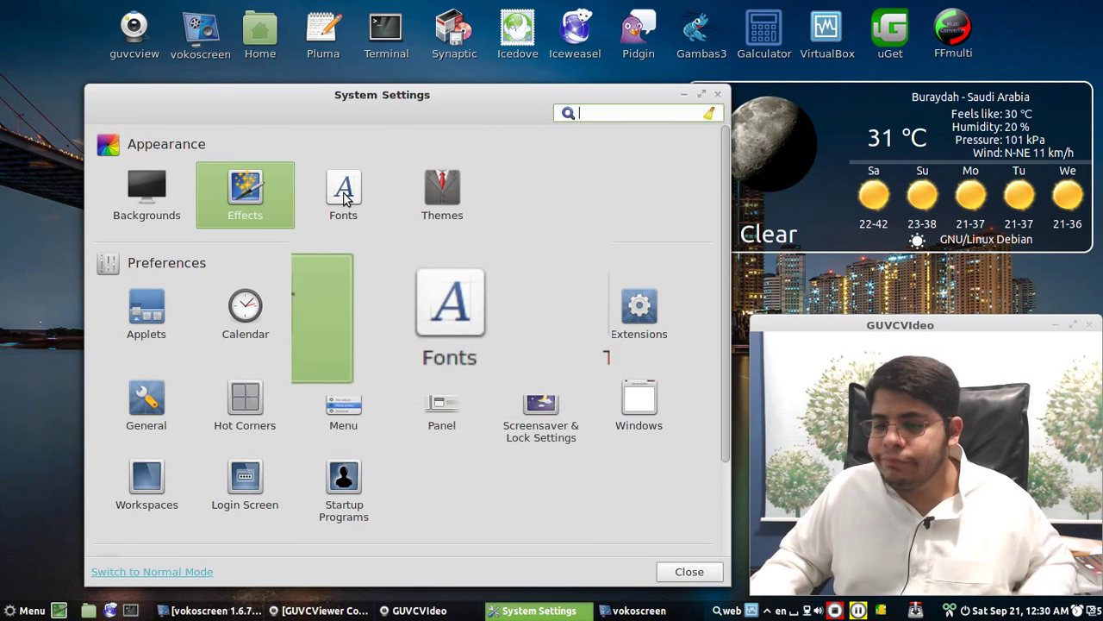
left_click(344, 197)
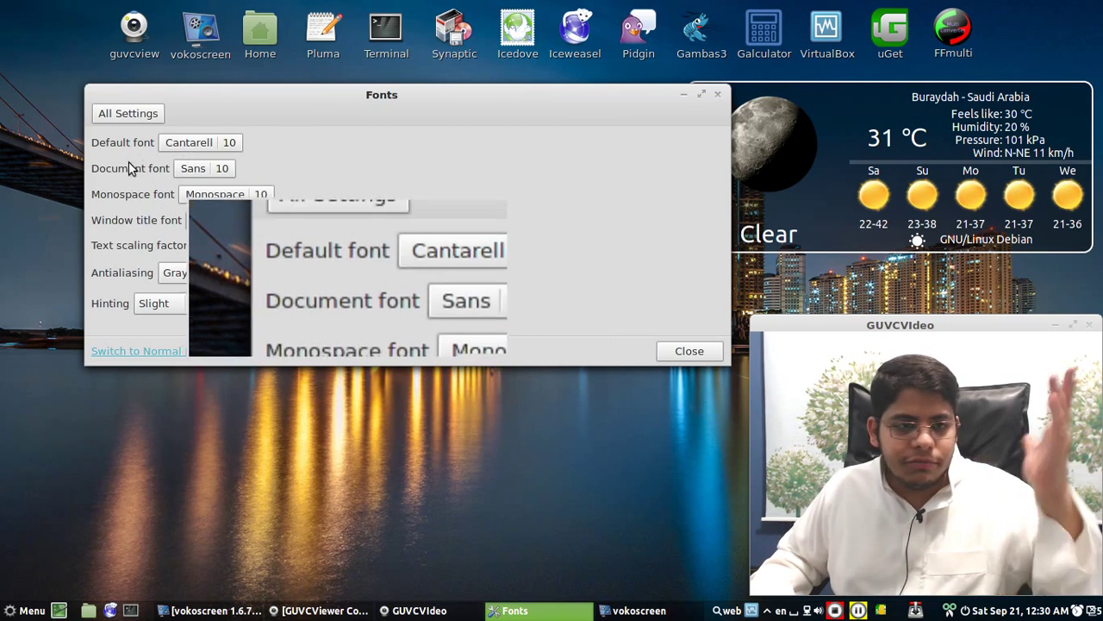
left_click(115, 114)
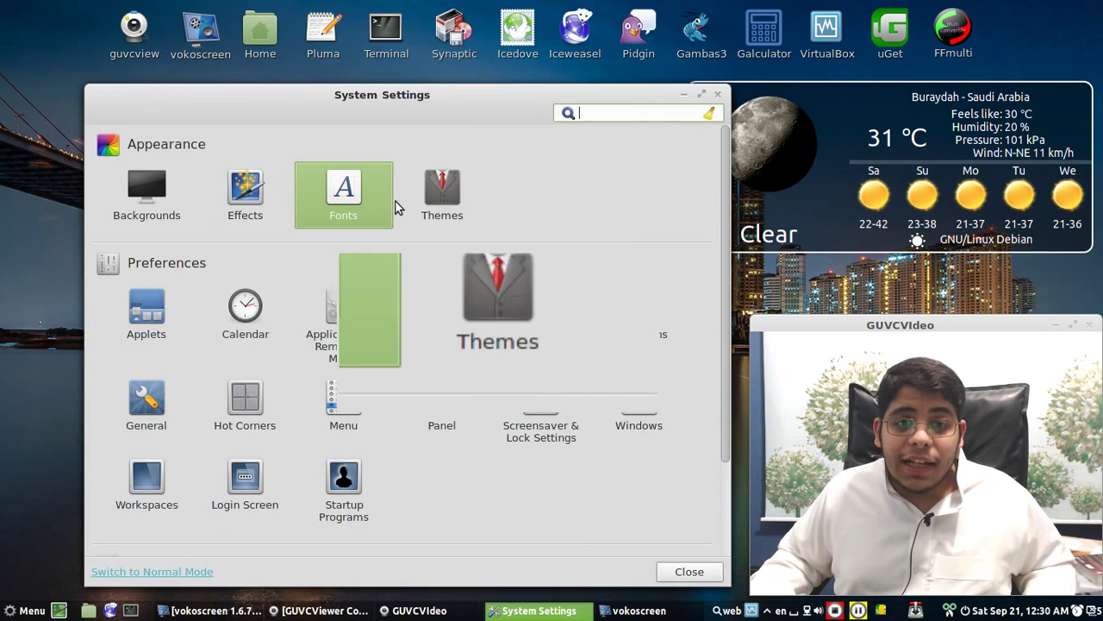
left_click(345, 190)
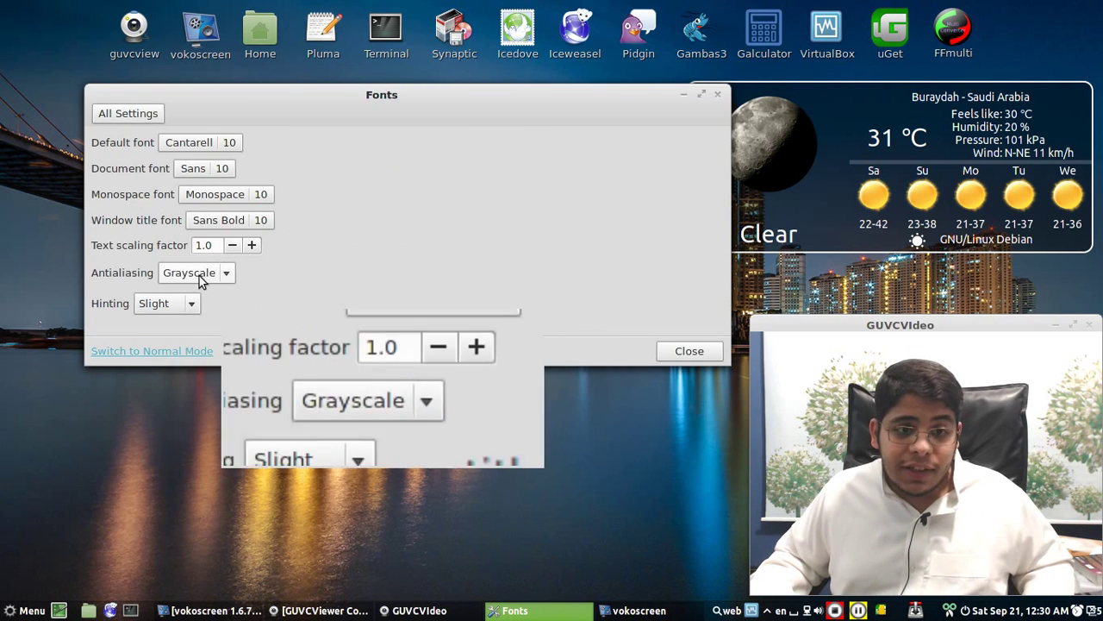
- Try None as the font hinting level and set the hinting to Medium
left_click(173, 303)
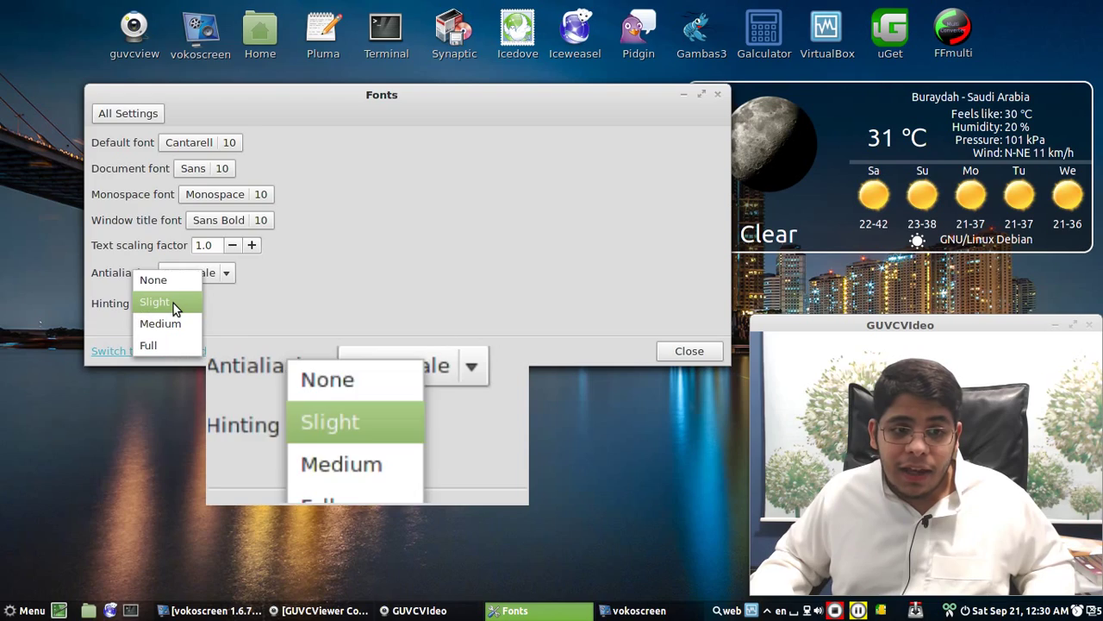
left_click(164, 281)
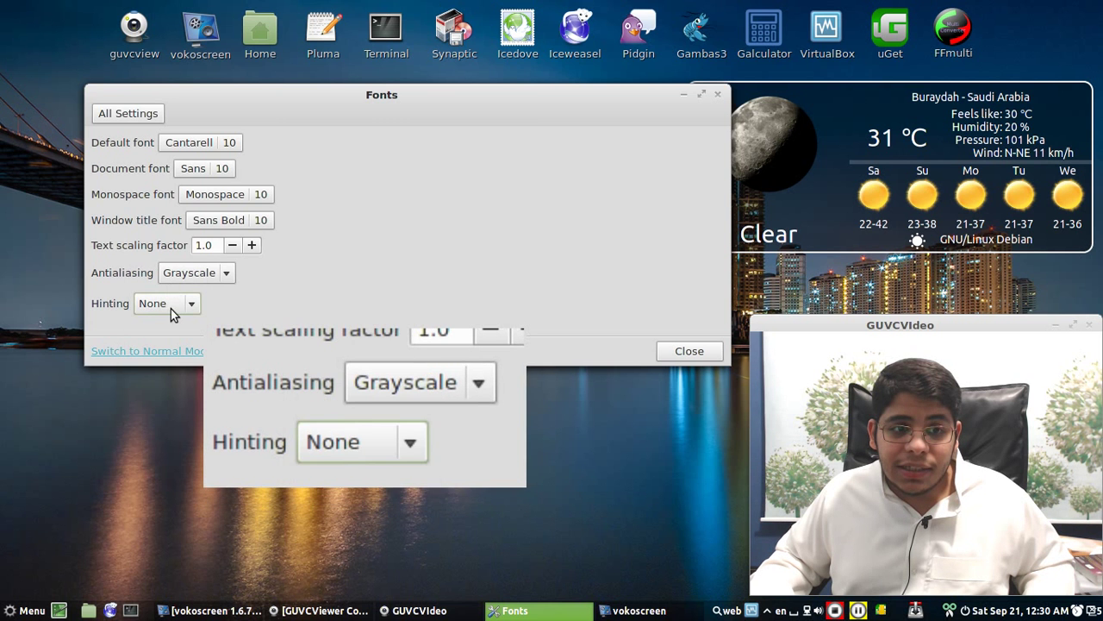
left_click(185, 303)
left_click(181, 341)
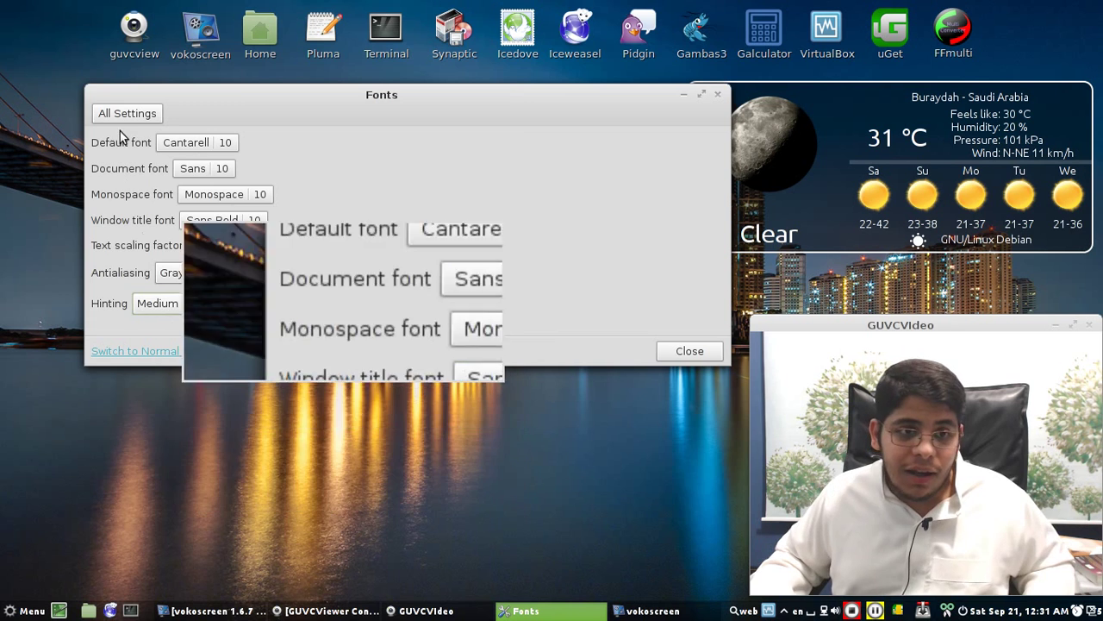
- Try Slight and Full as the font hinting level and set the hinting to Slight
left_click(170, 304)
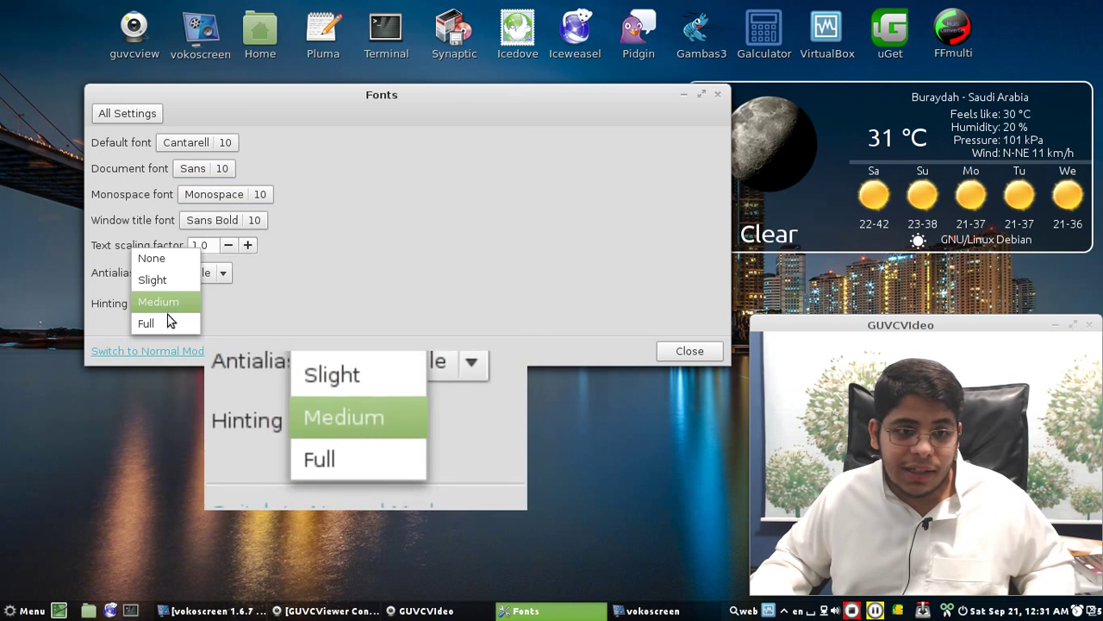
left_click(168, 282)
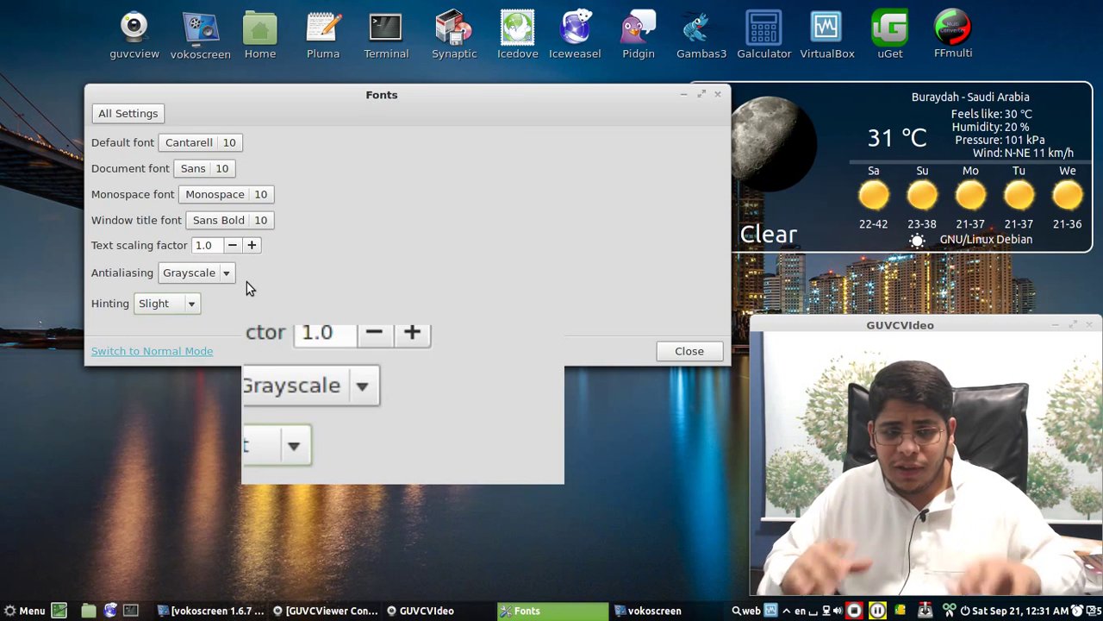
left_click(153, 303)
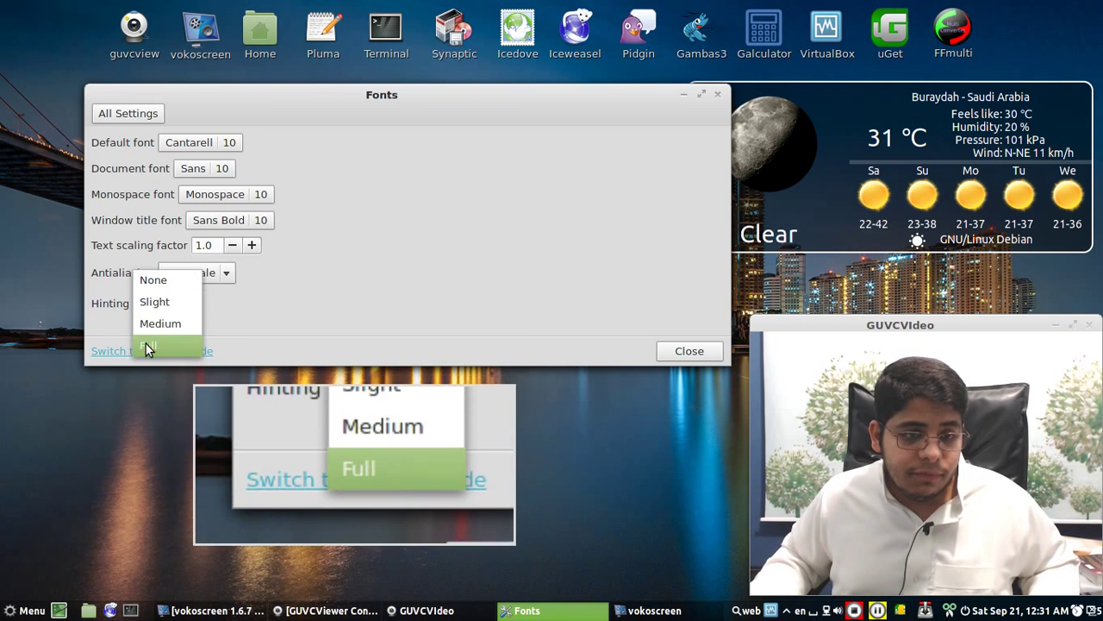
left_click(179, 307)
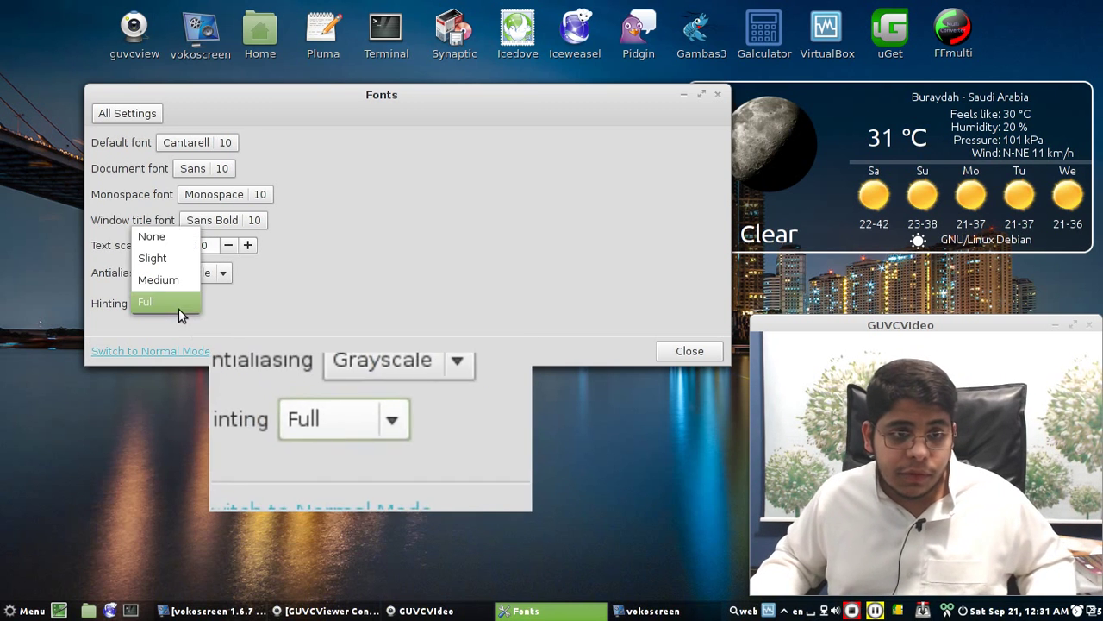
left_click(160, 318)
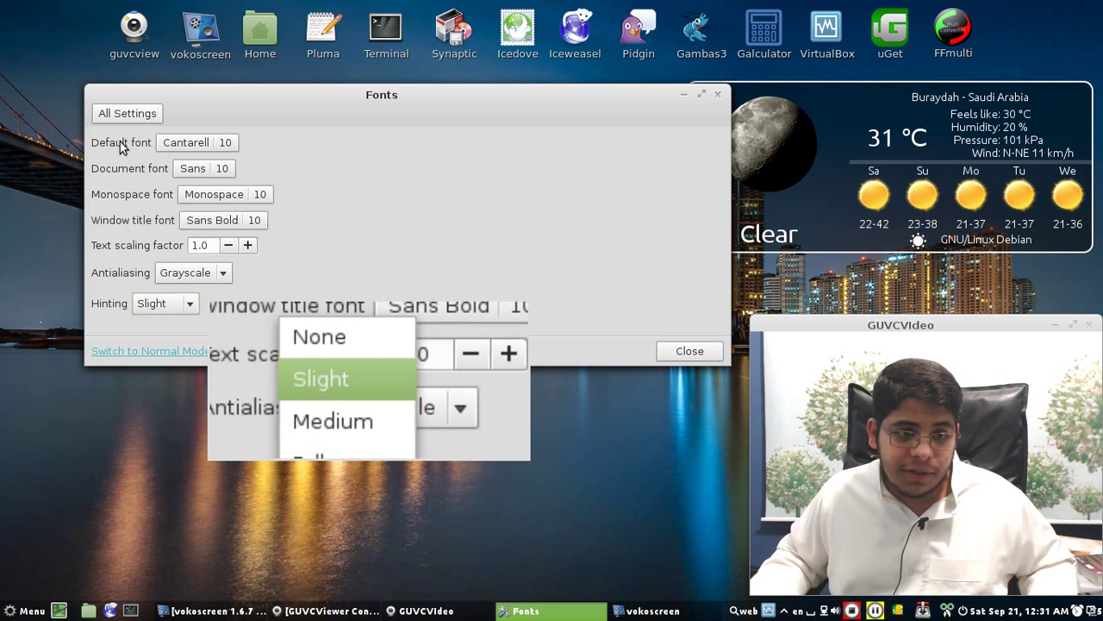
- Return to the settings overview and open the Themes settings
left_click(127, 113)
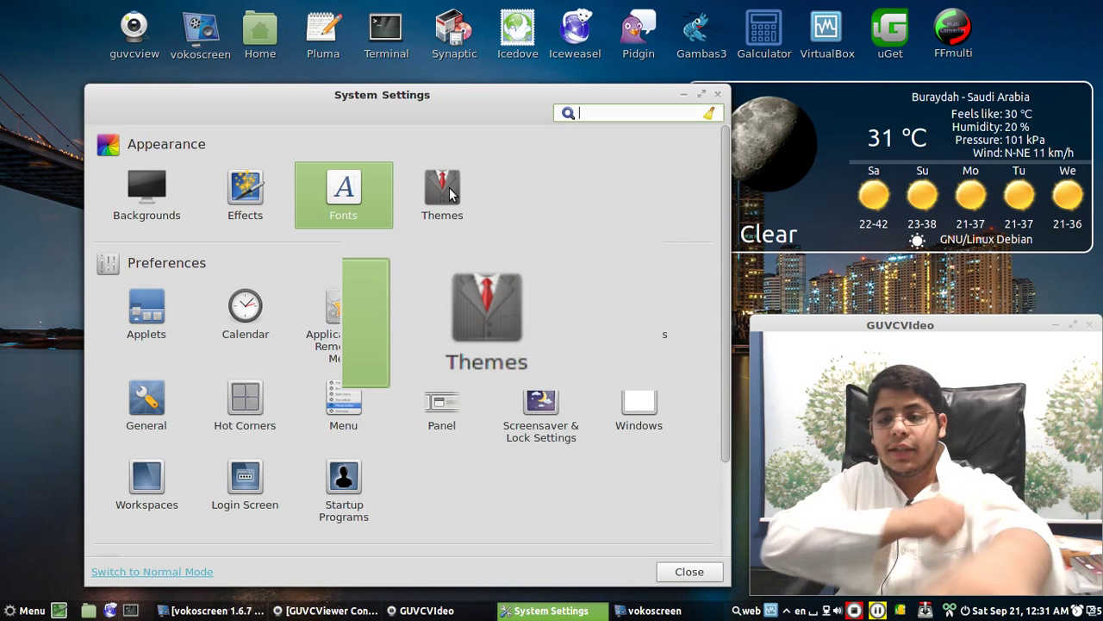
left_click(458, 195)
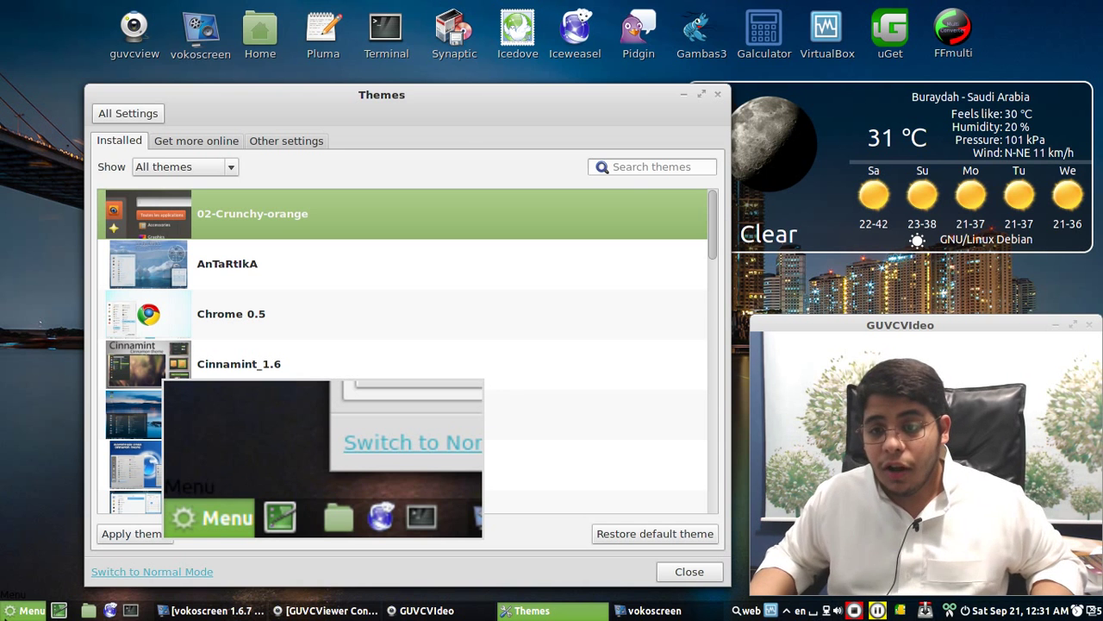
left_click(26, 610)
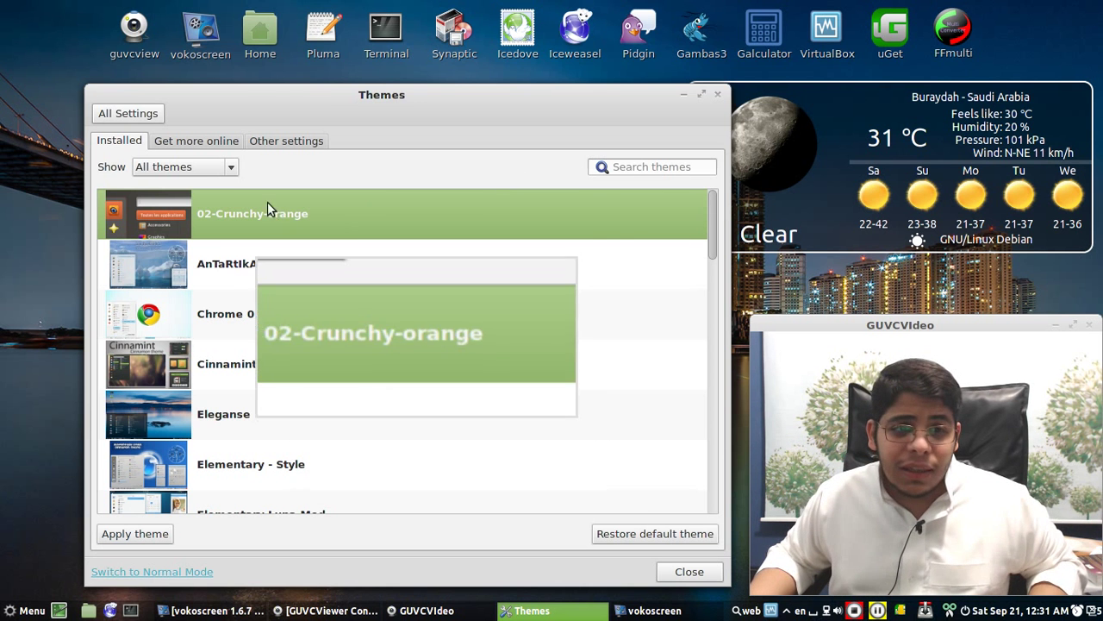
- View the other theme settings and mark the Baldr theme in the online theme list
left_click(309, 143)
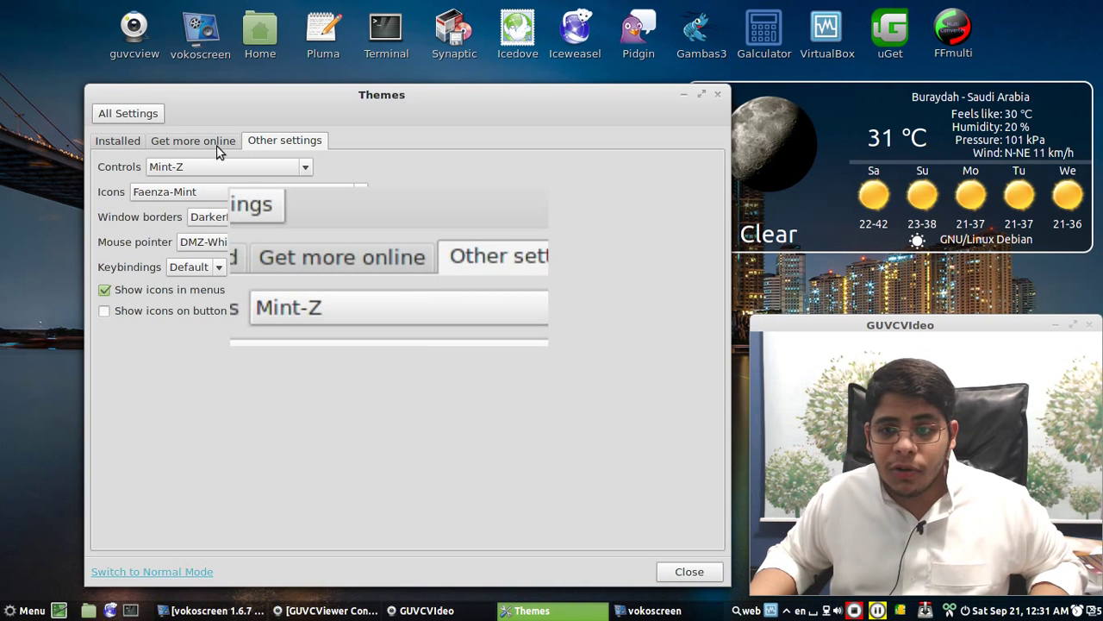
left_click(192, 146)
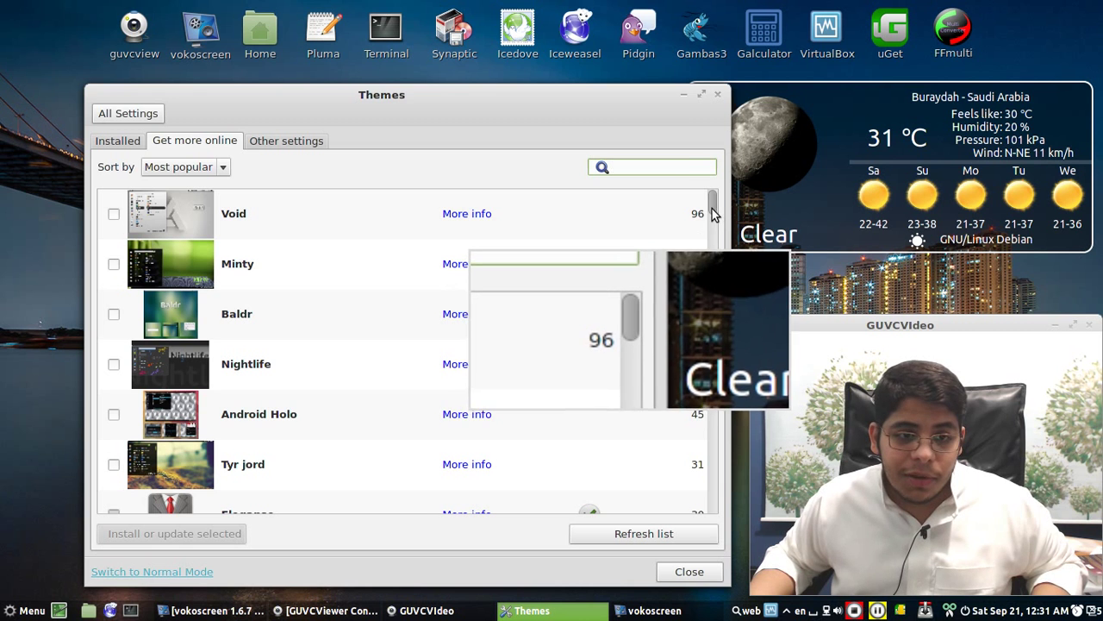
left_click(114, 315)
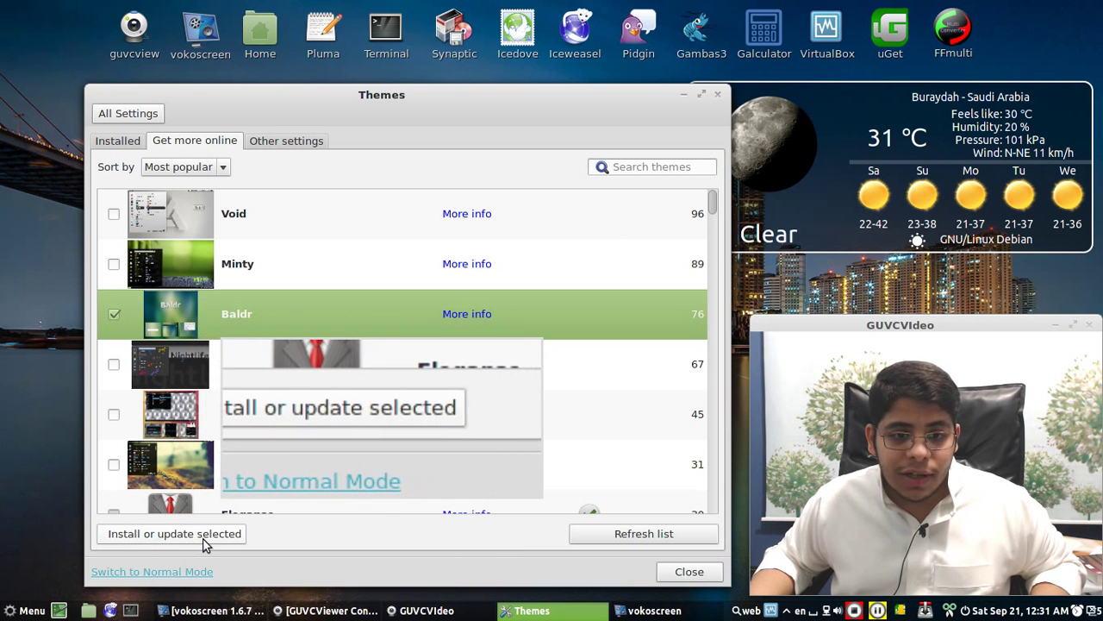
- Apply the installed Chrome 0.5 theme and check it by opening and closing the applications menu
left_click(130, 143)
left_click(261, 313)
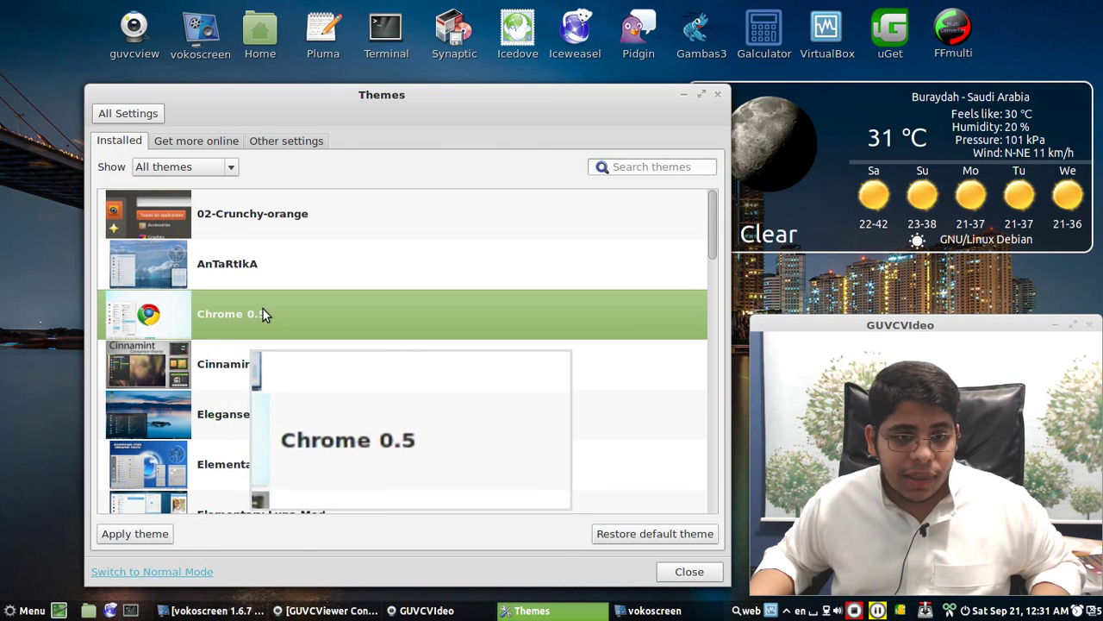
left_click(148, 536)
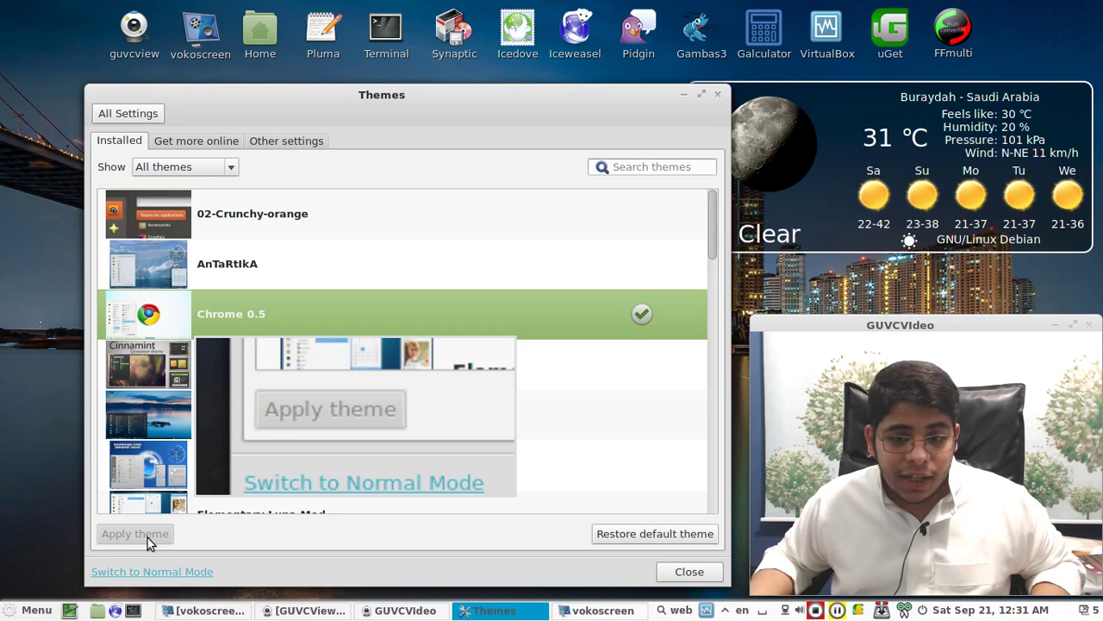
left_click(19, 615)
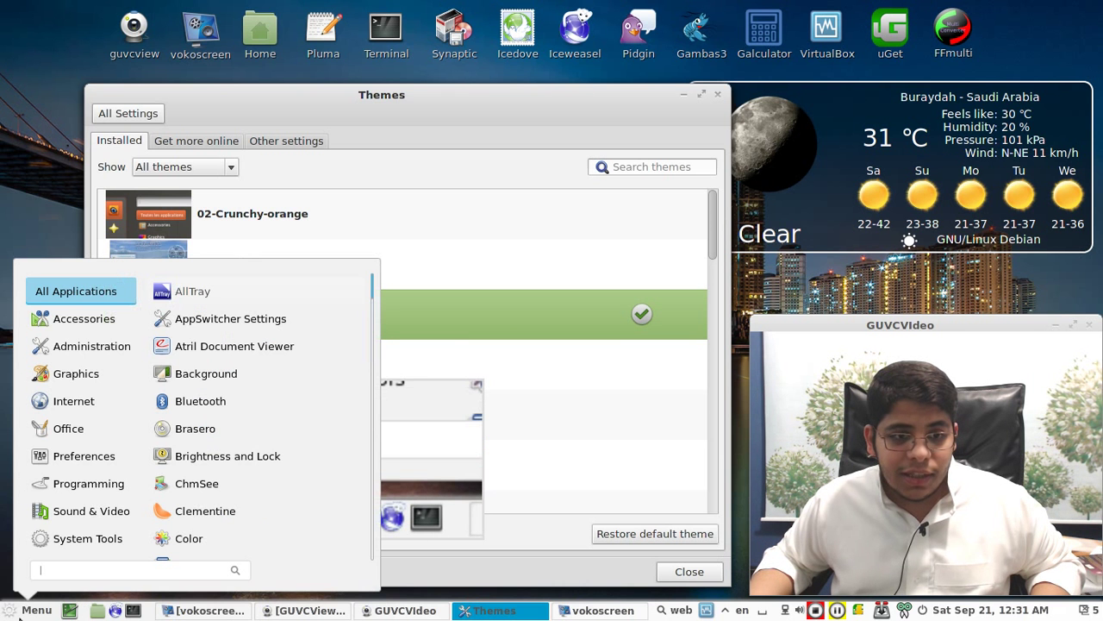
left_click(19, 614)
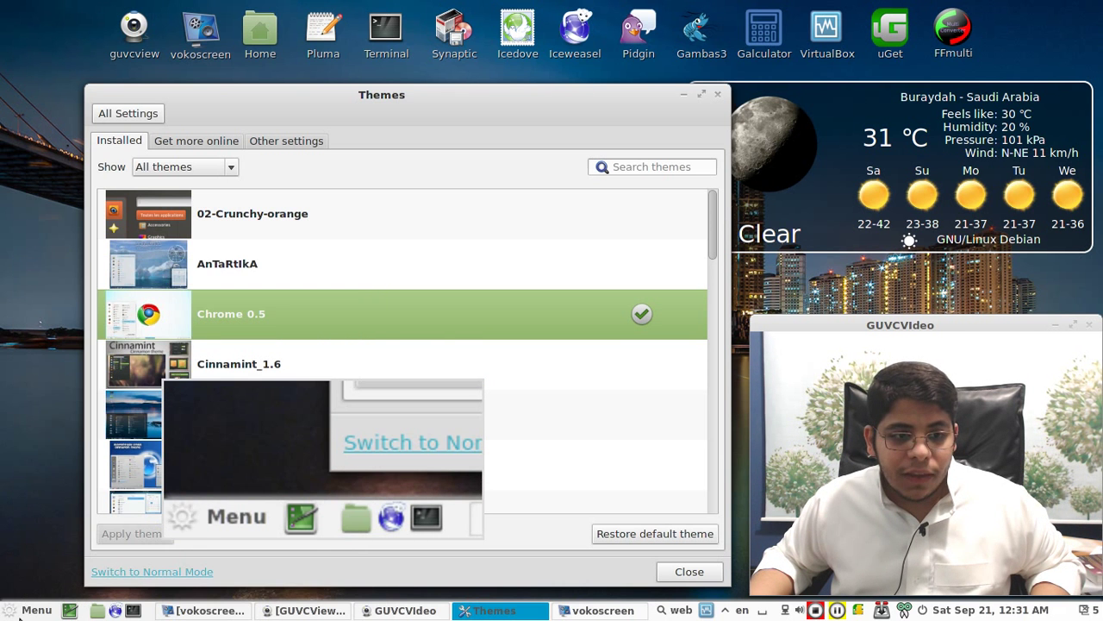
left_click(19, 615)
left_click(195, 323)
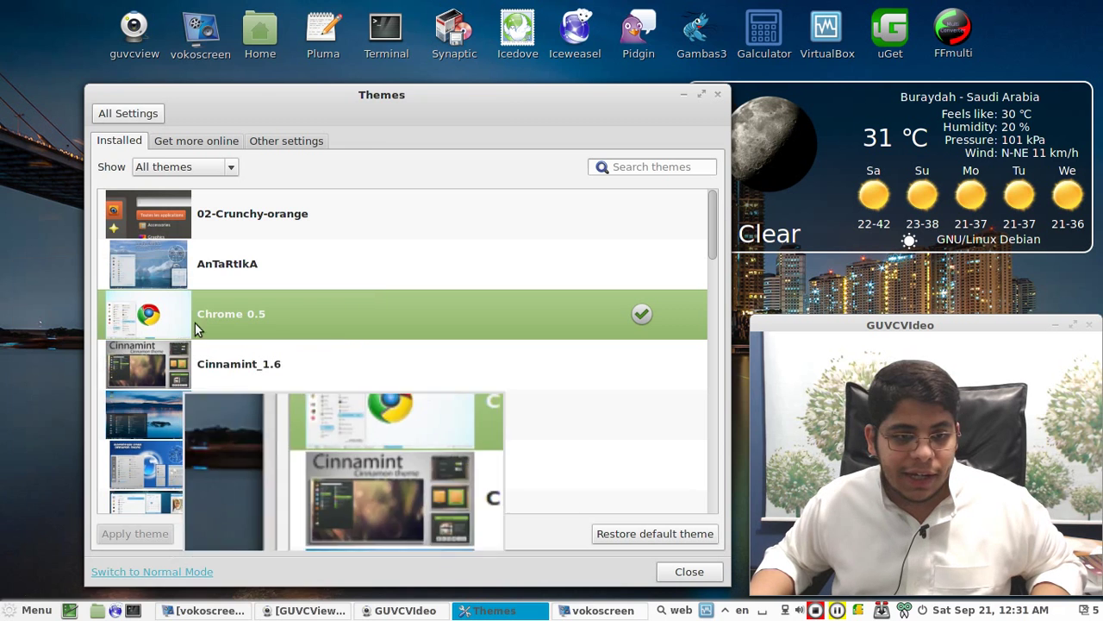
- Apply the Minty-transparent theme from the installed themes
scroll(237, 316, "down", 3)
scroll(237, 317, "down", 2)
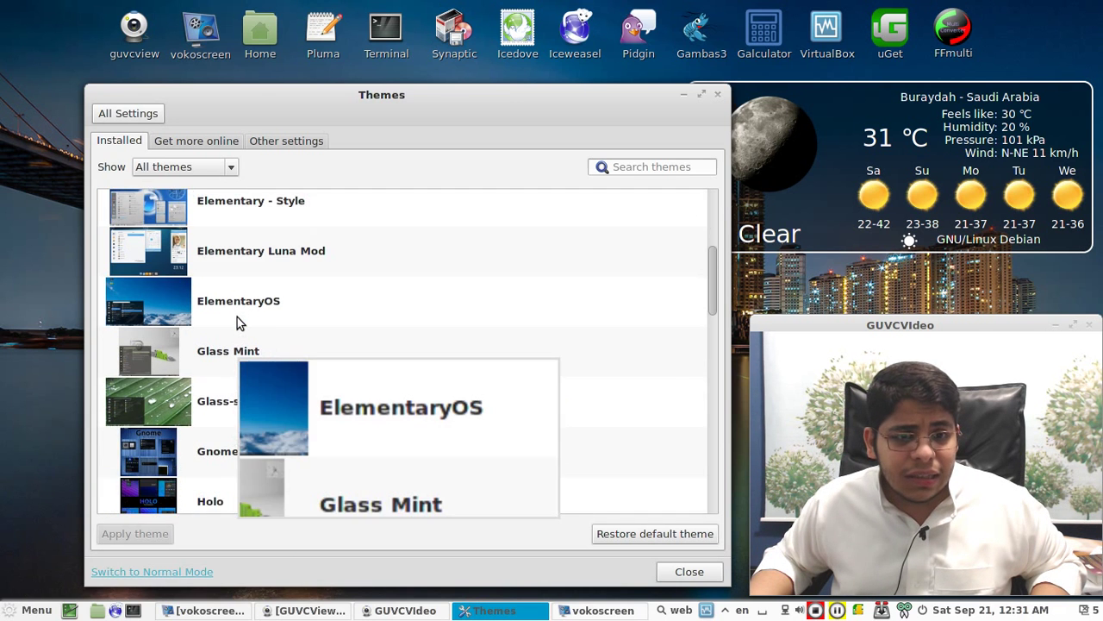
scroll(237, 318, "up", 1)
scroll(237, 317, "down", 2)
scroll(237, 317, "down", 2)
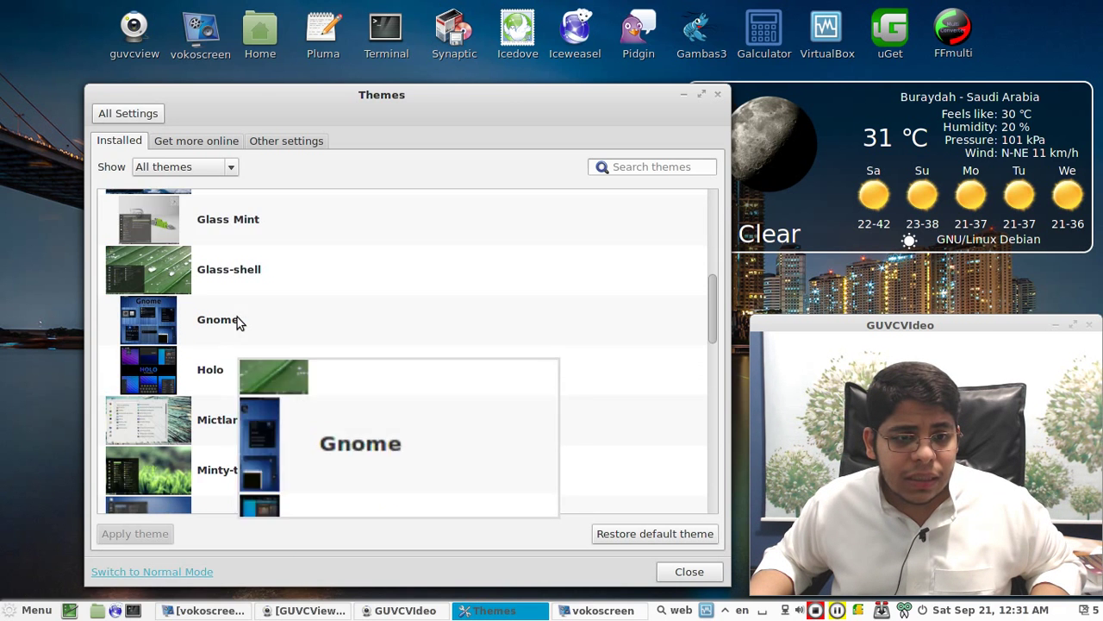
scroll(291, 325, "down", 2)
left_click(240, 385)
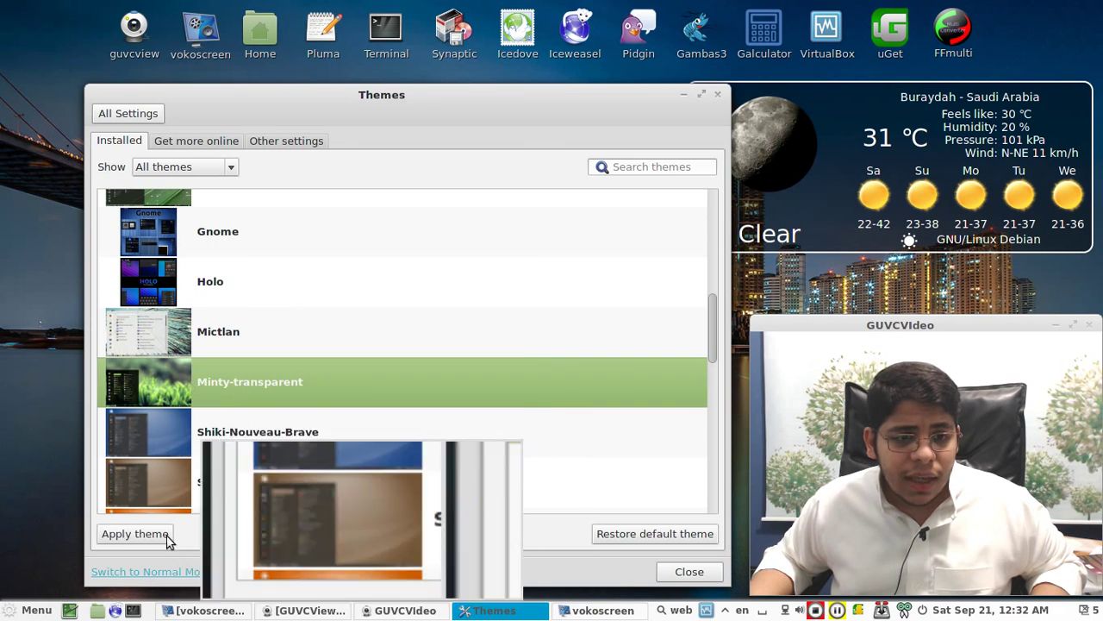
left_click(138, 534)
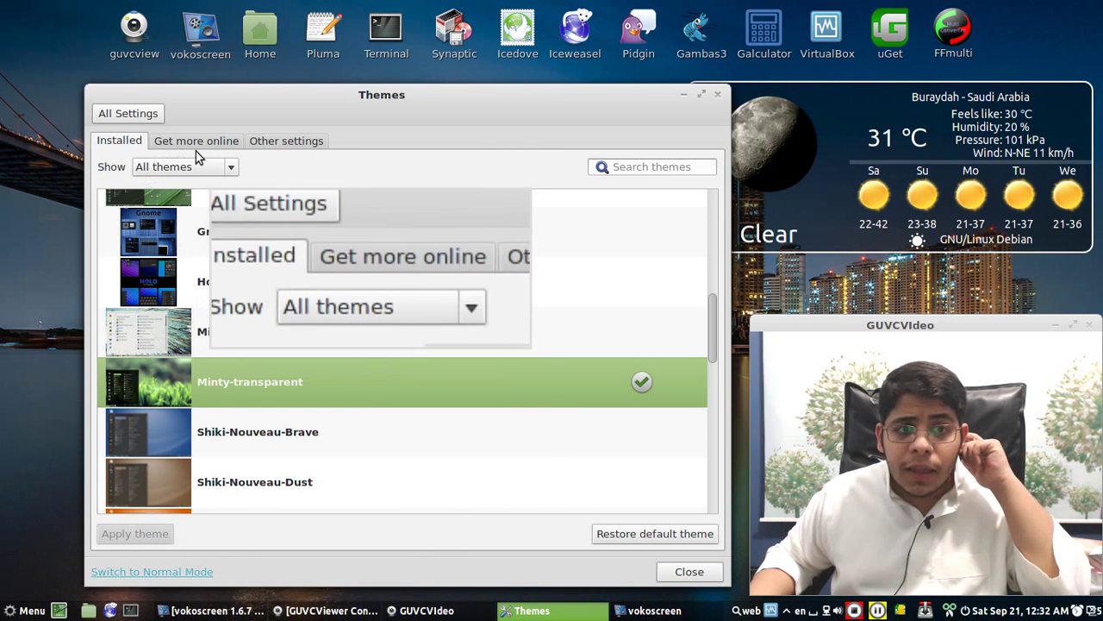
- Open the other theme settings, try LowContrast as the controls theme and set the controls back to Mint-Z
left_click(225, 141)
left_click(258, 142)
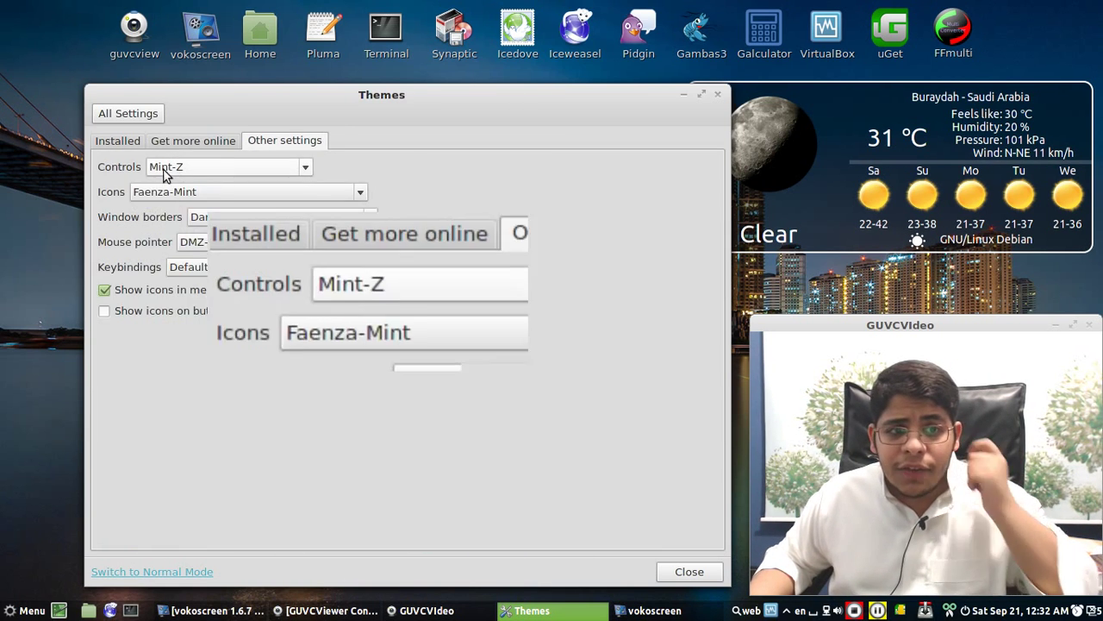
left_click(265, 171)
left_click(228, 188)
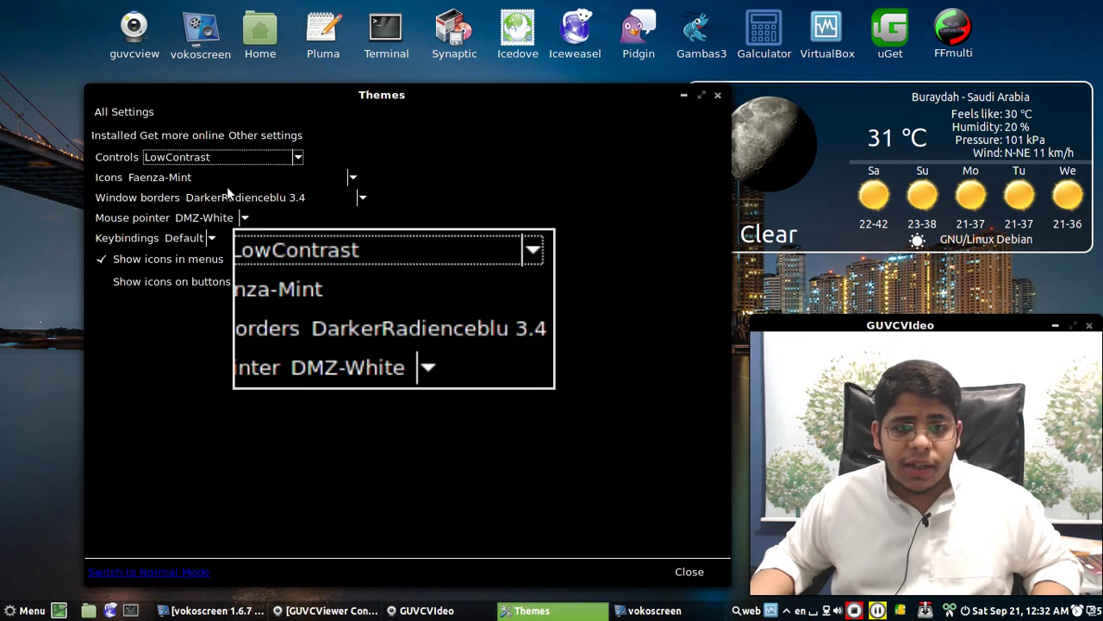
left_click(223, 159)
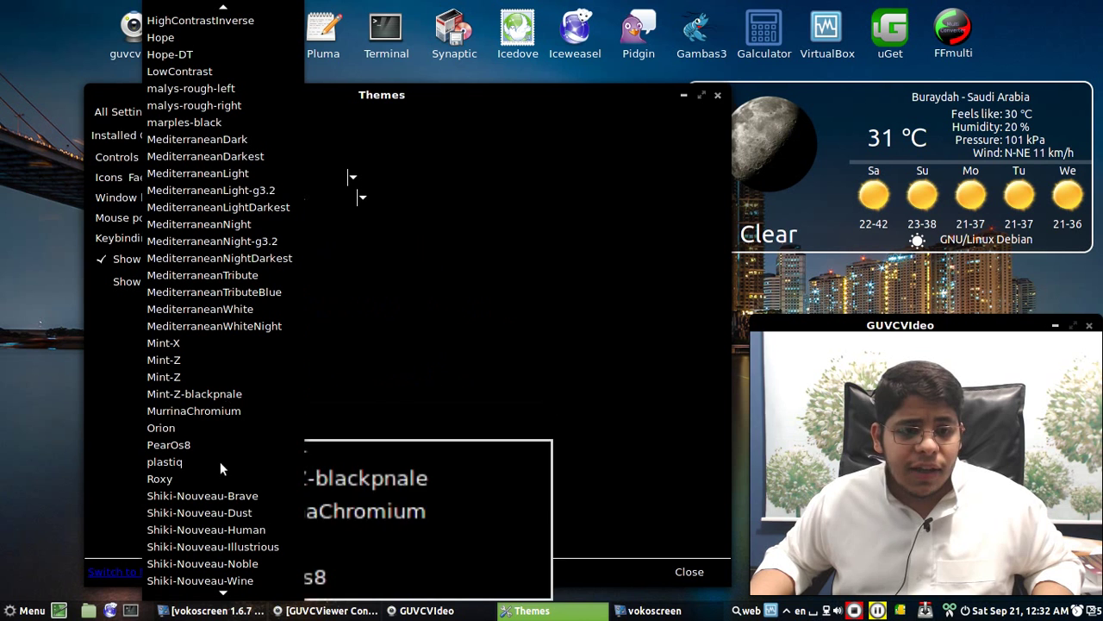
left_click(203, 368)
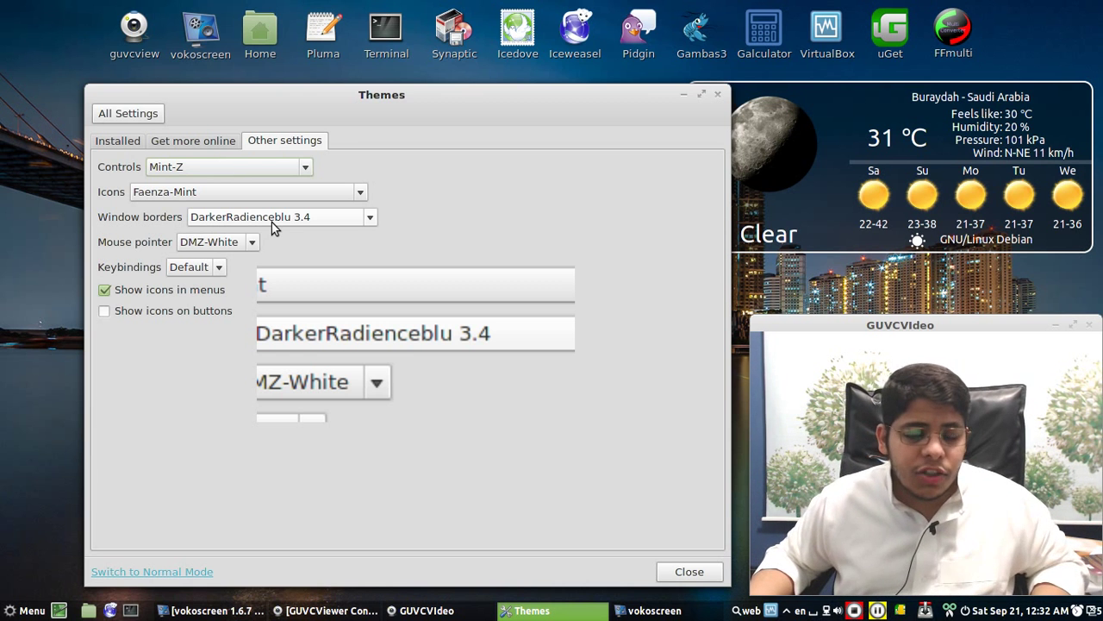
- Try the Pulse-Glass, rosa and DMZ-Black mouse pointer themes one after another
left_click(203, 243)
left_click(204, 255)
left_click(214, 246)
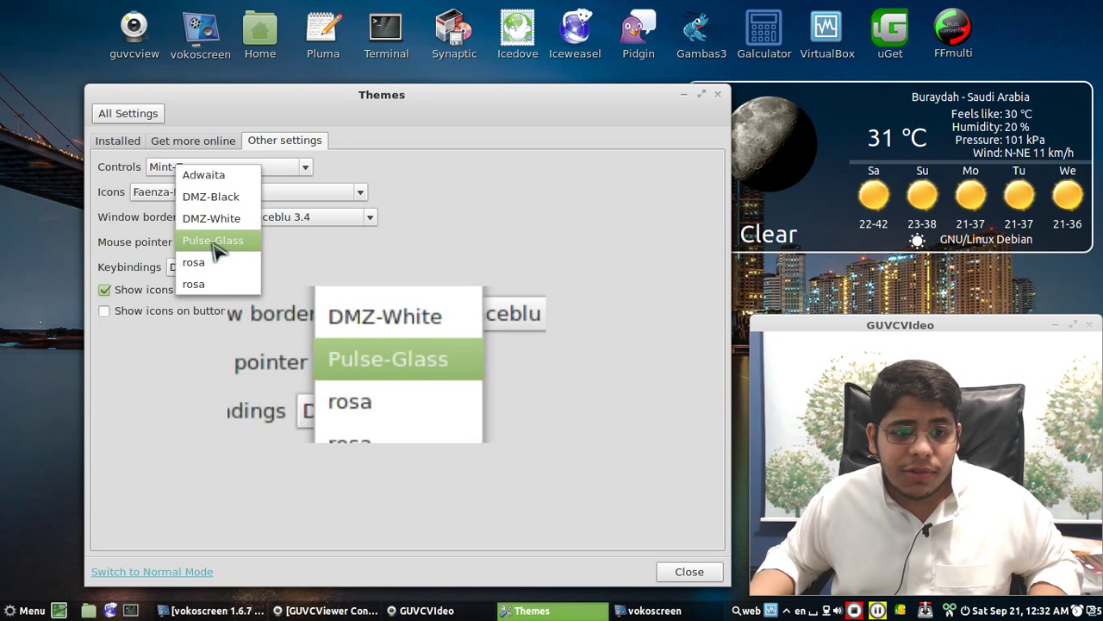
left_click(207, 284)
left_click(218, 245)
left_click(216, 262)
left_click(219, 248)
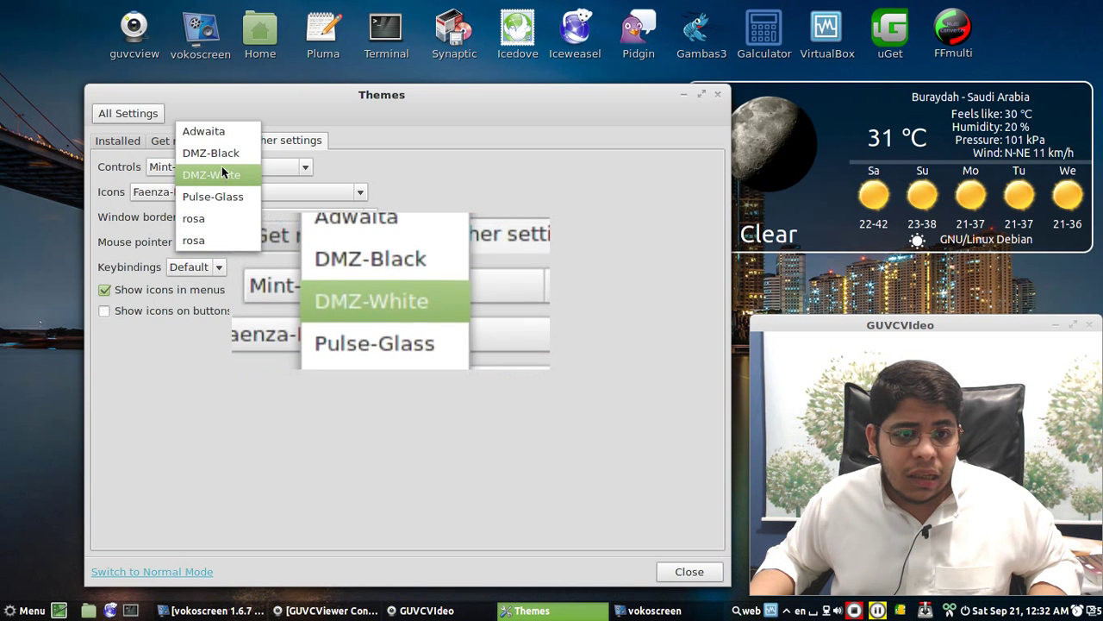
left_click(221, 162)
- Try the Pulse-Glass mouse pointer again and set the mouse pointer to Adwaita
left_click(213, 243)
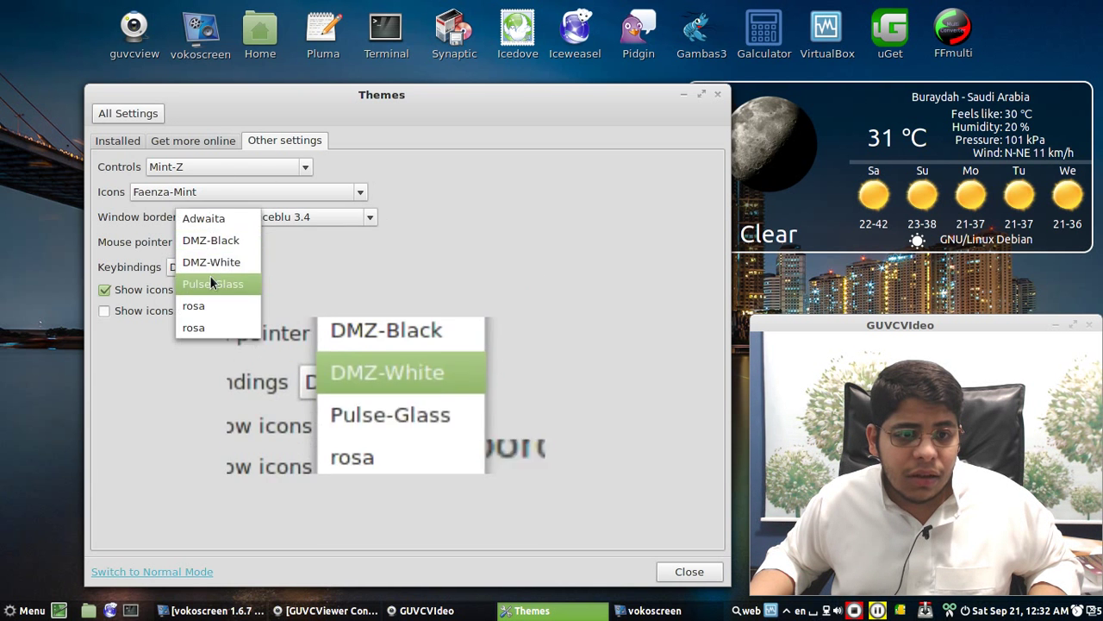
left_click(211, 284)
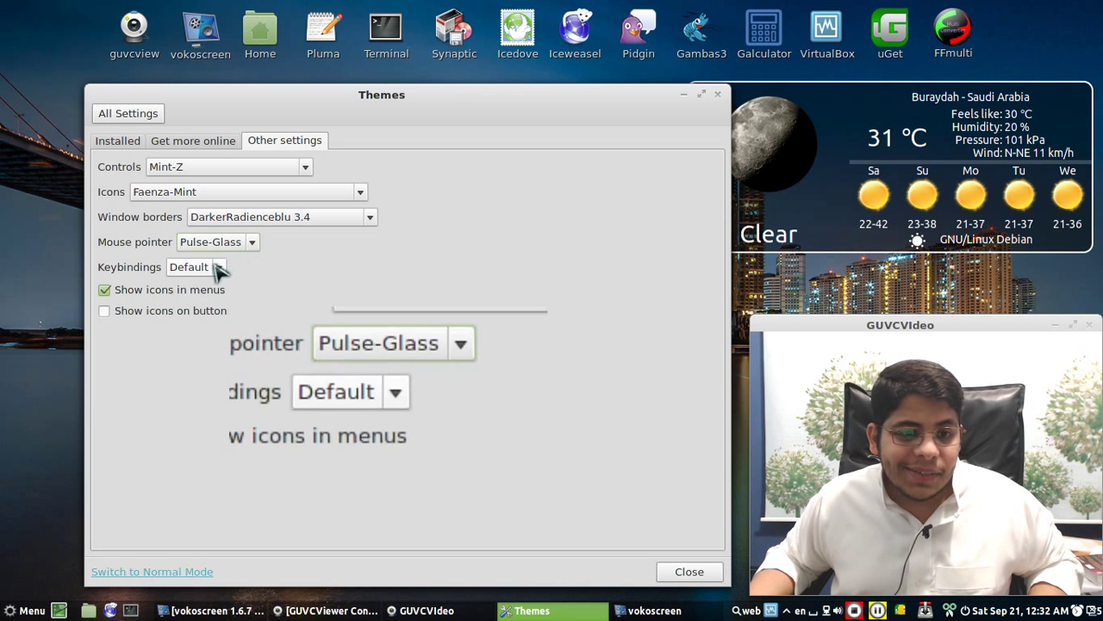
left_click(215, 267)
left_click(212, 253)
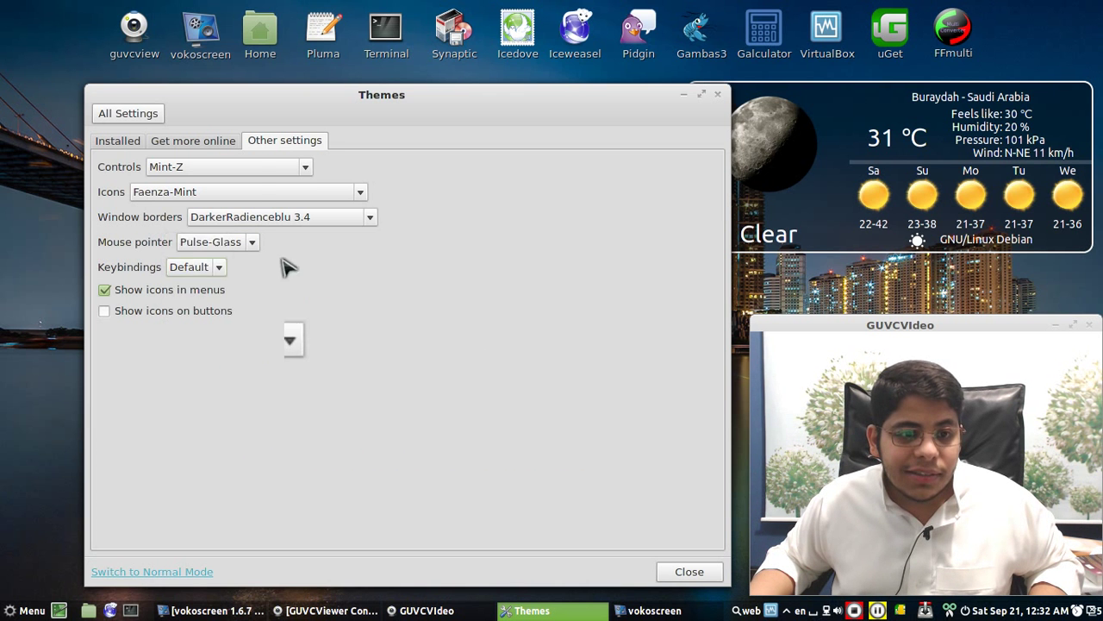
left_click(216, 242)
left_click(226, 174)
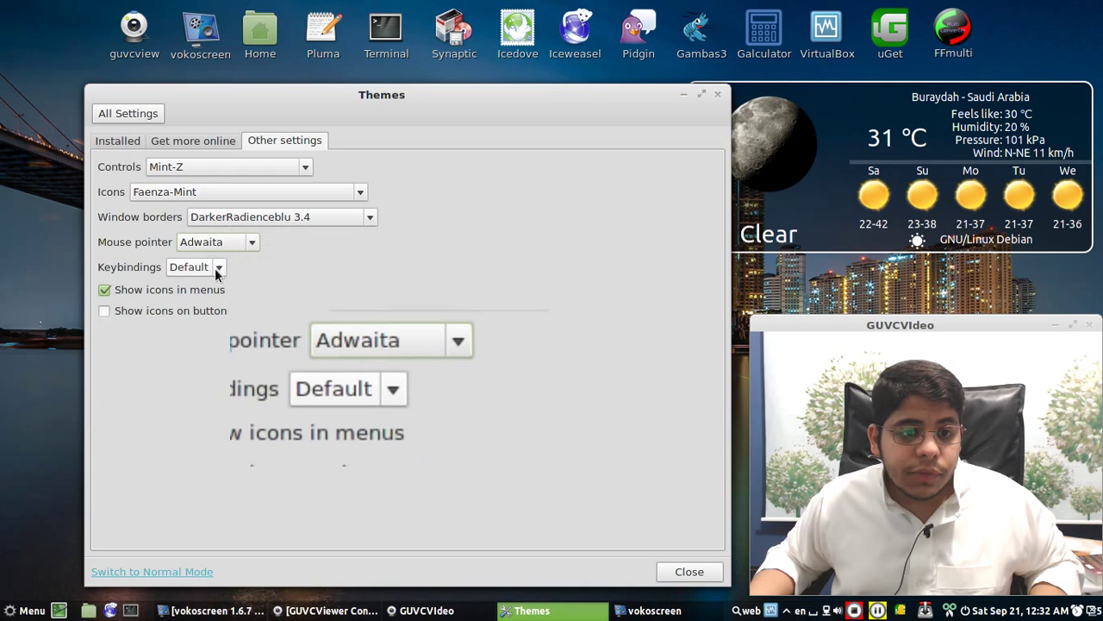
- Disable icons in menus, check the effect in the desktop's context menu, and enable the option again
left_click(116, 290)
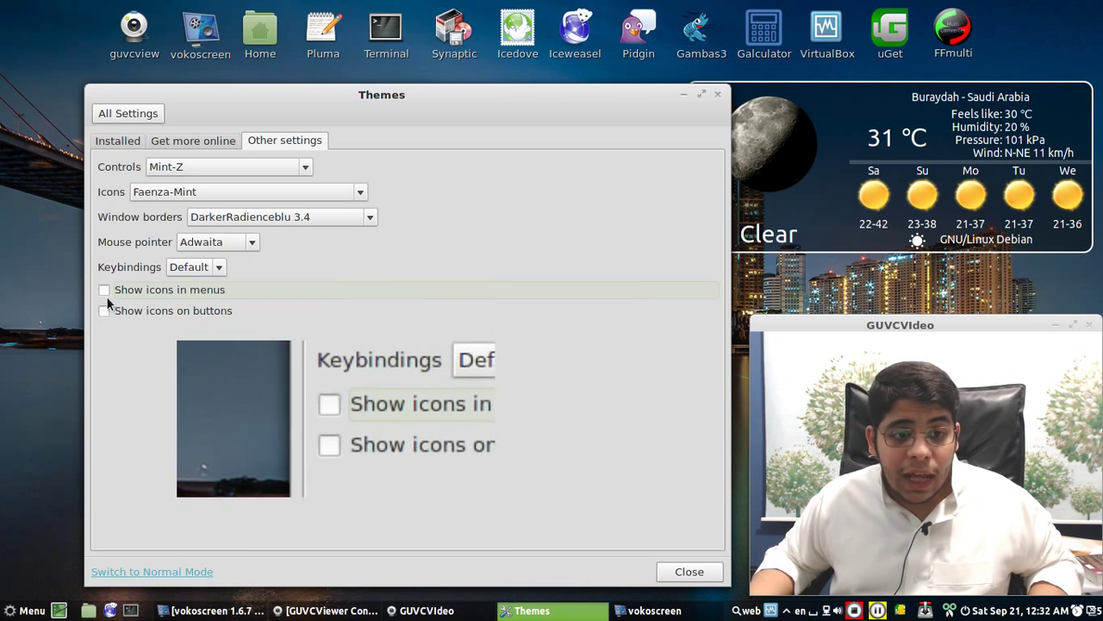
right_click(64, 282)
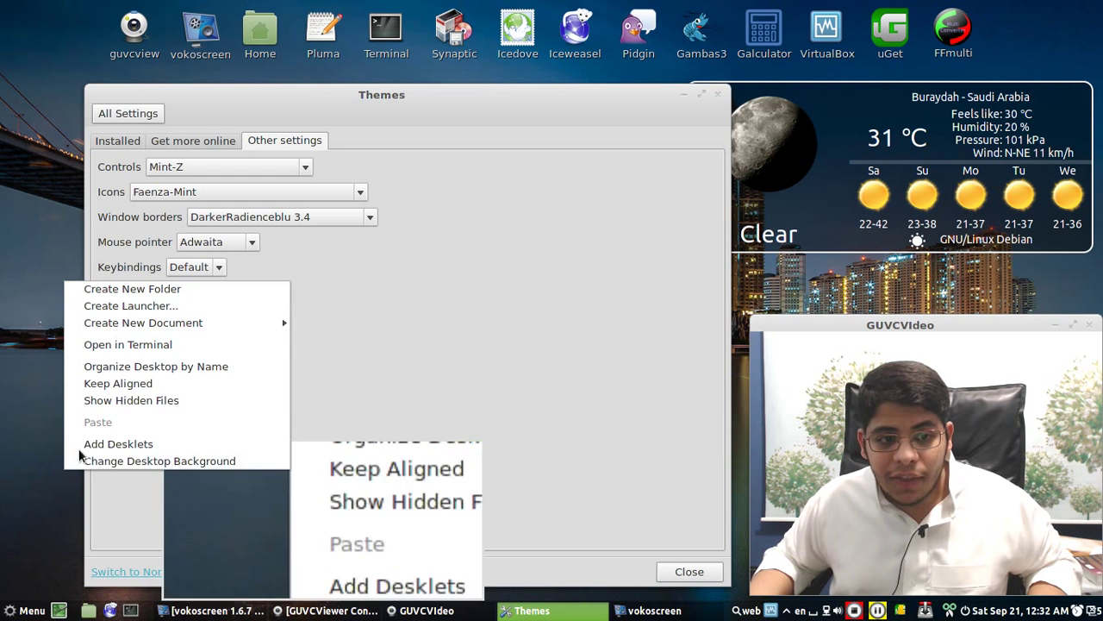
left_click(483, 287)
left_click(123, 291)
right_click(67, 304)
left_click(82, 312)
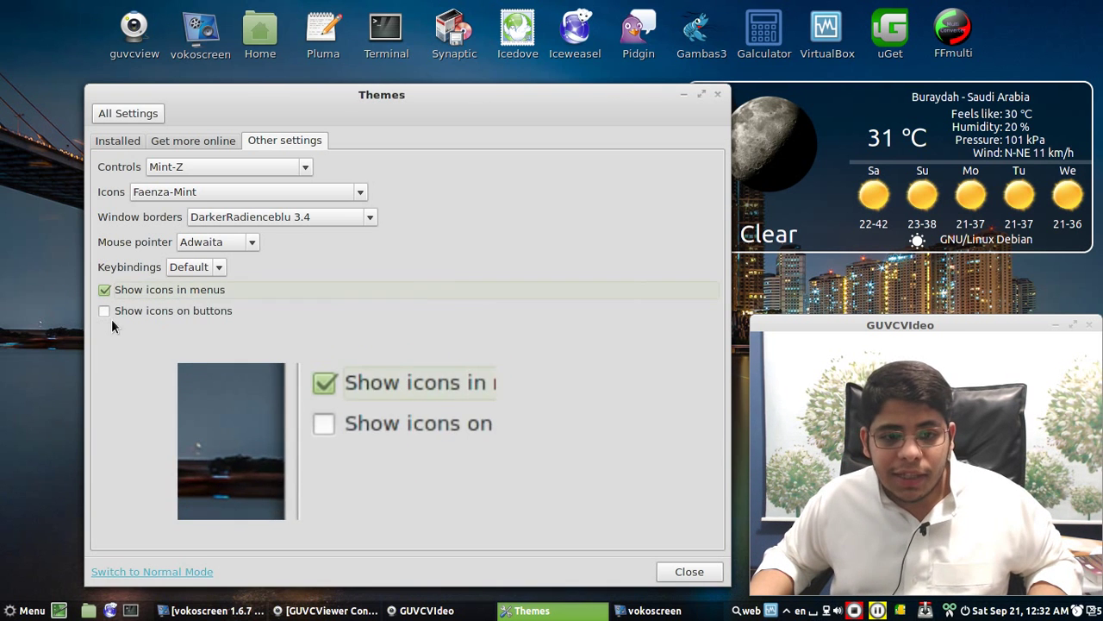
- Enable icons on buttons to preview them and disable the option again
left_click(114, 310)
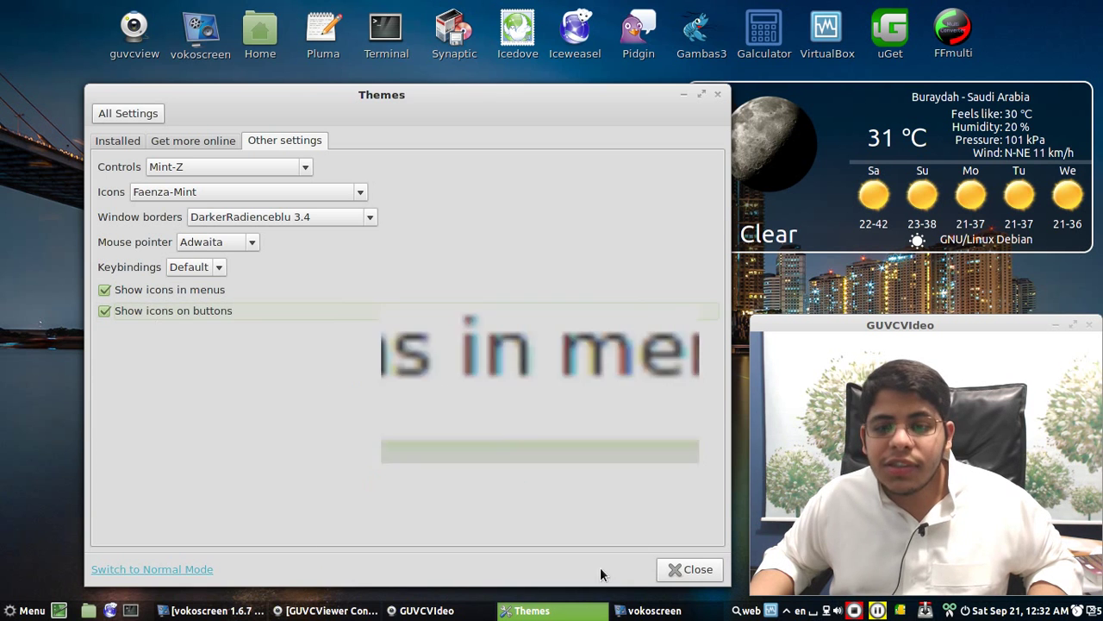
left_click(122, 309)
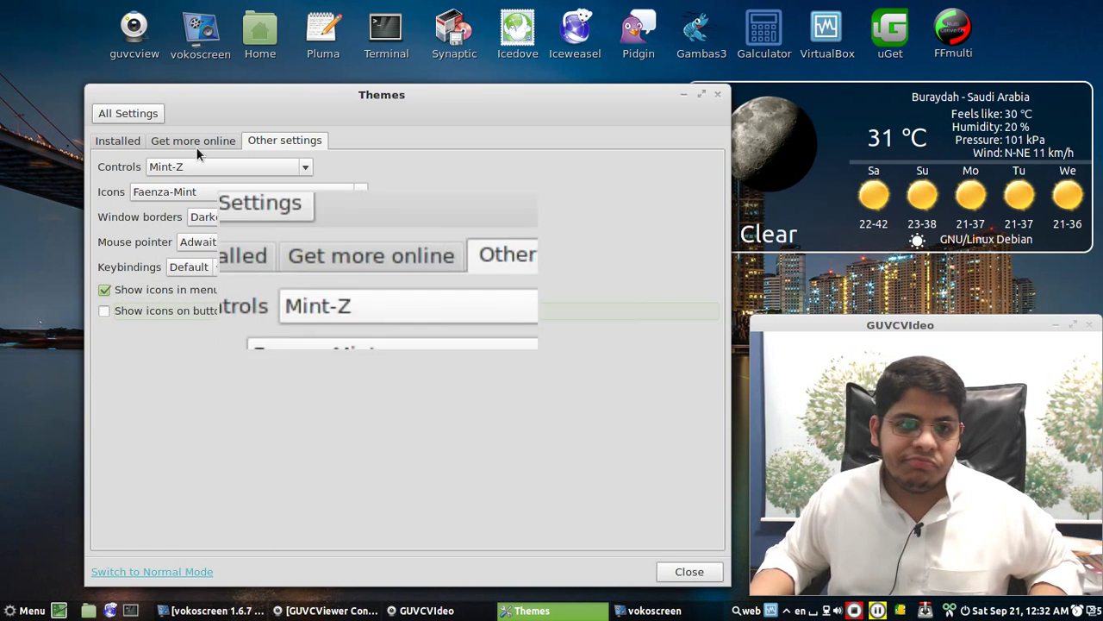
- Return to the overview of all settings, minimize the System Settings window, and look at the desktop's application menu
left_click(143, 112)
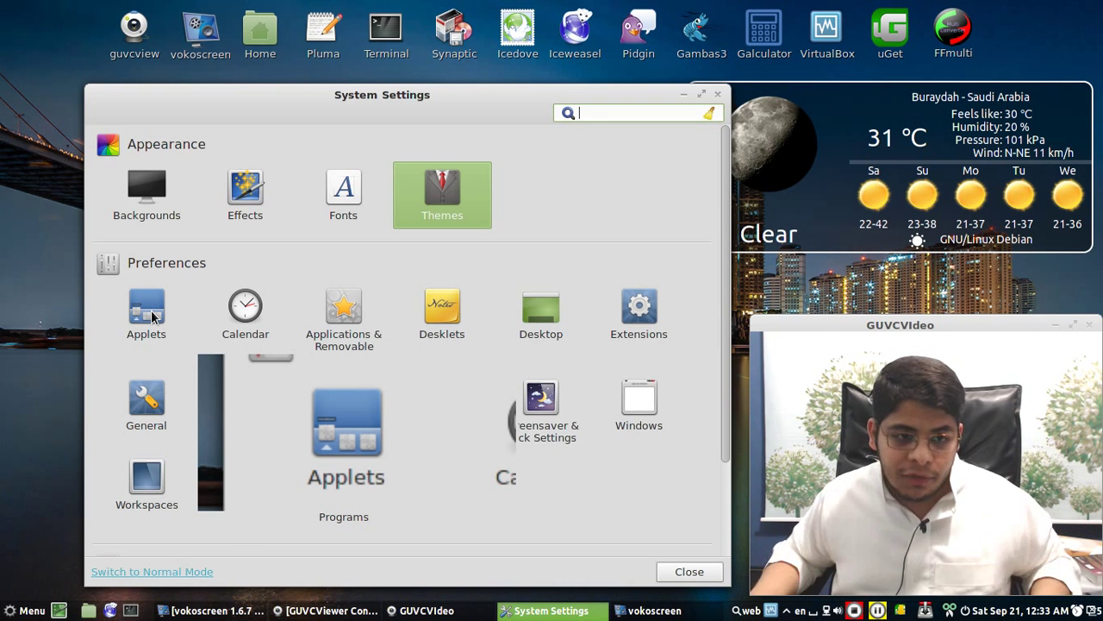
left_click(25, 608)
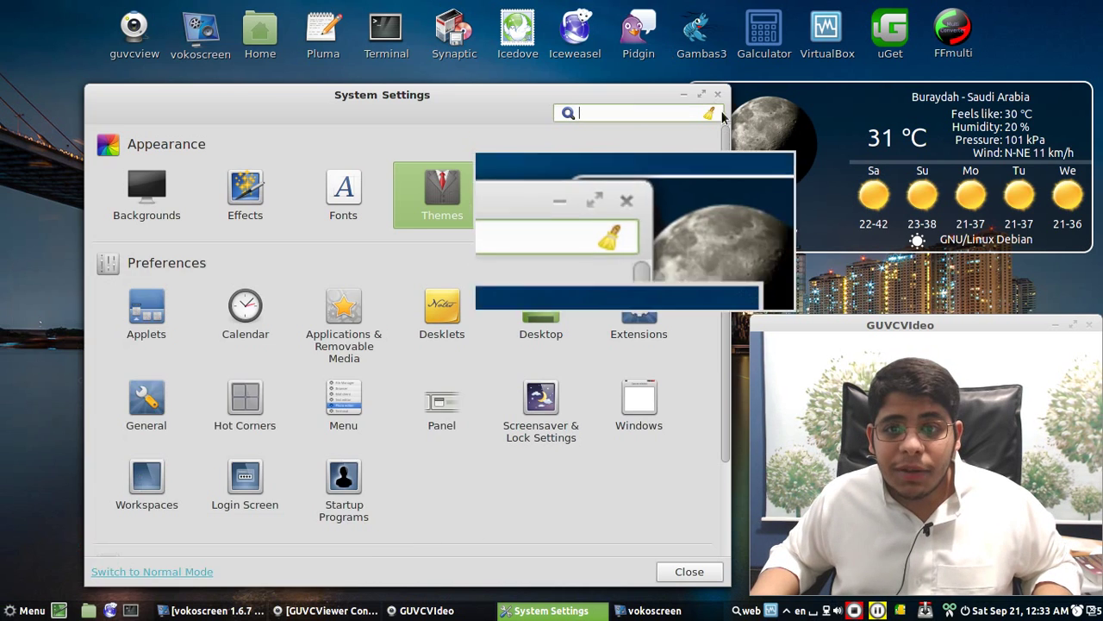
left_click(684, 93)
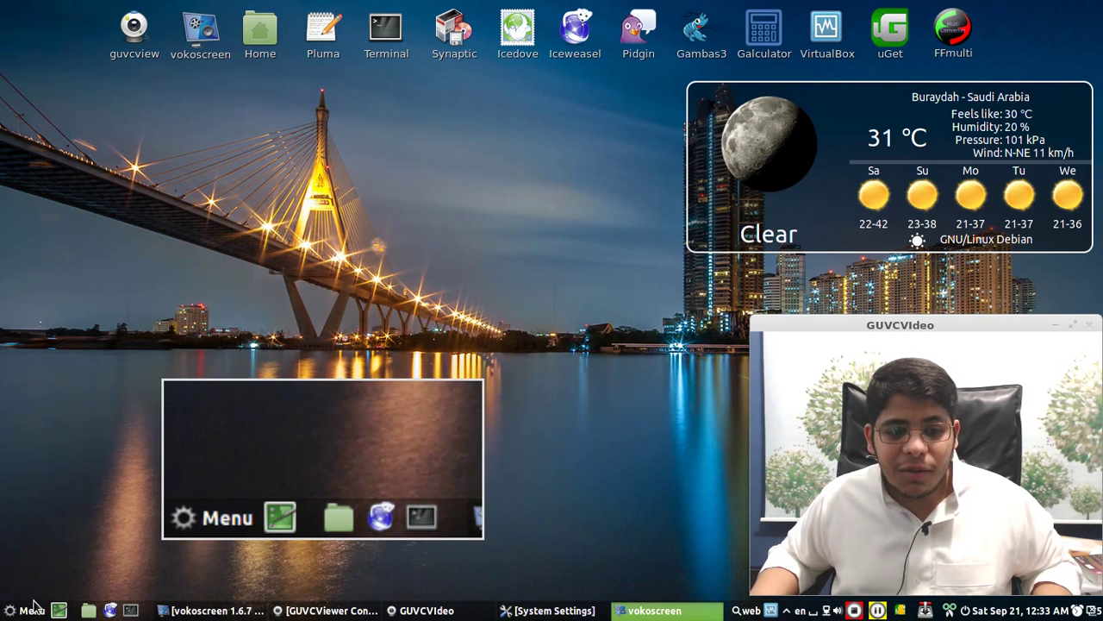
left_click(25, 609)
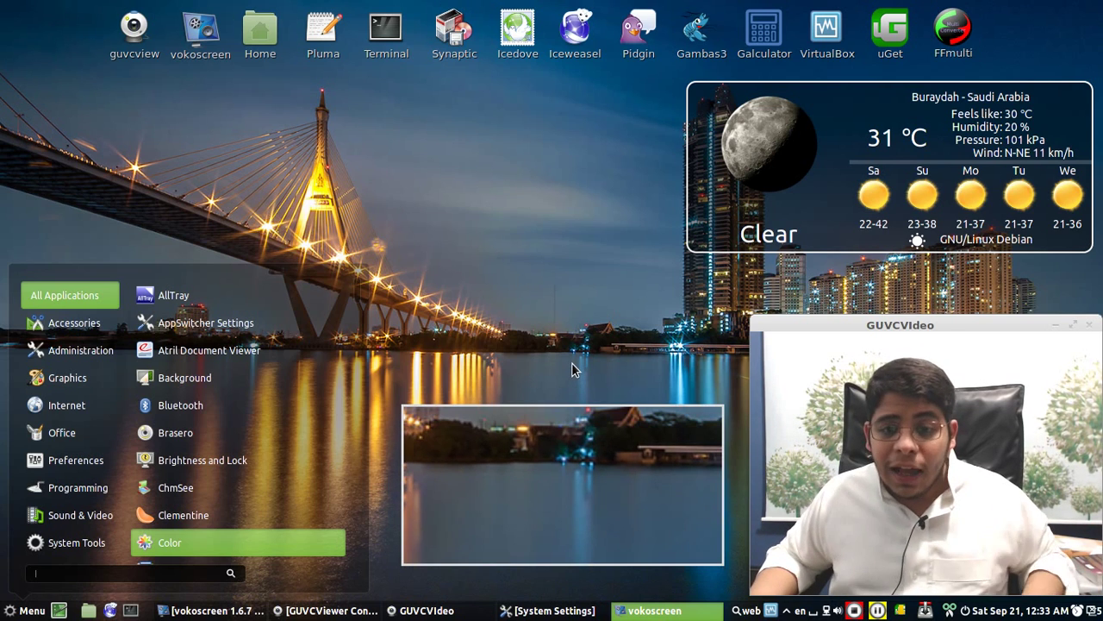
left_click(570, 363)
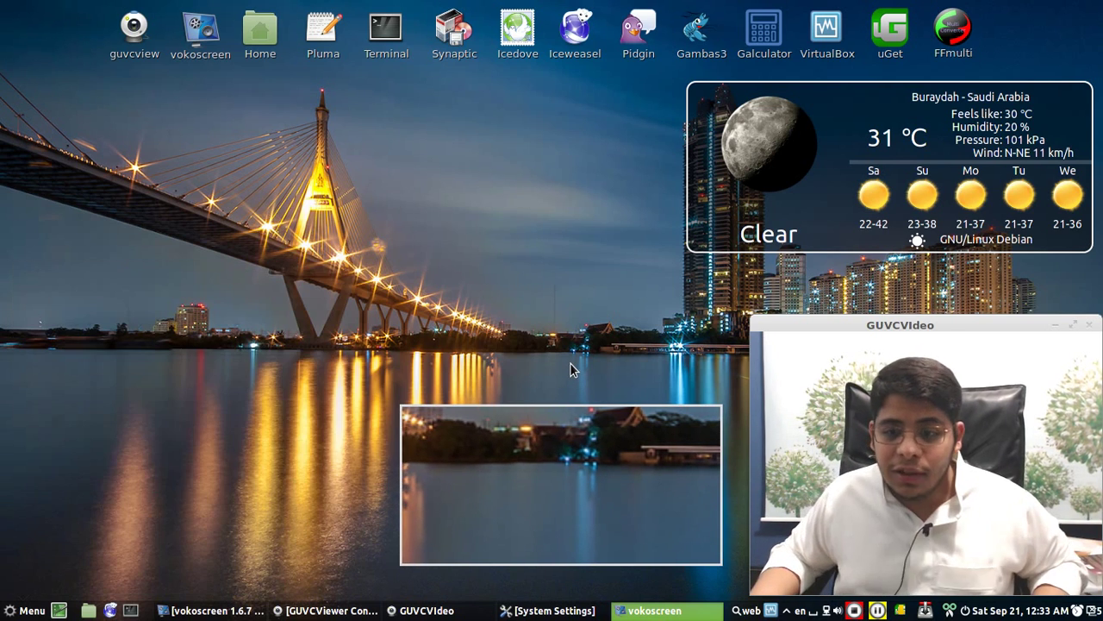
- Turn on panel edit mode and check the context options of the Menu applet and the panel
right_click(730, 617)
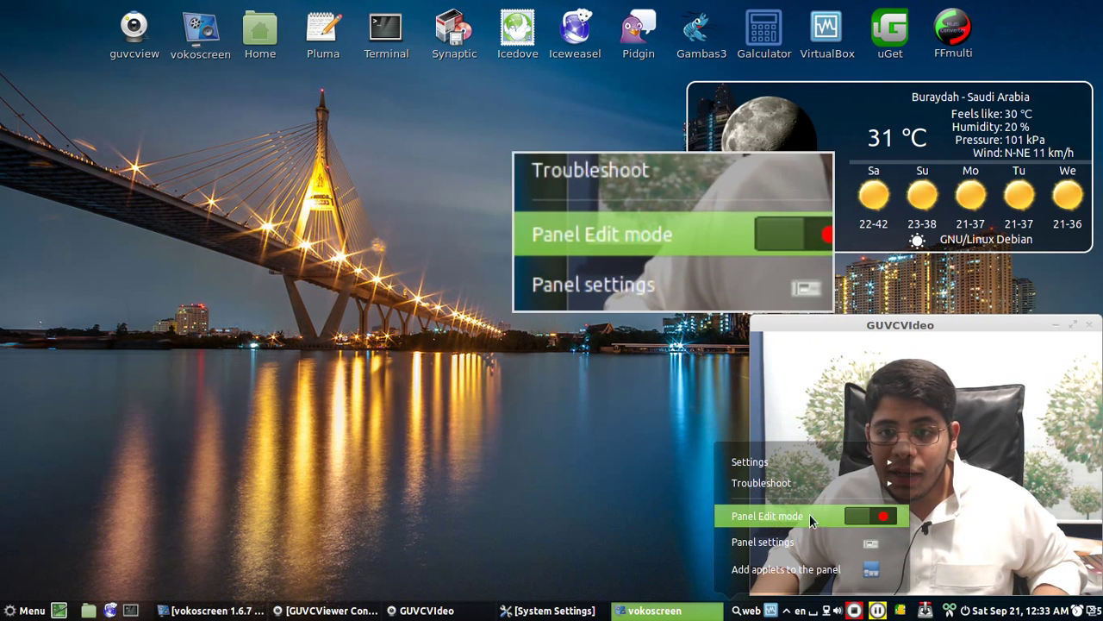
left_click(868, 521)
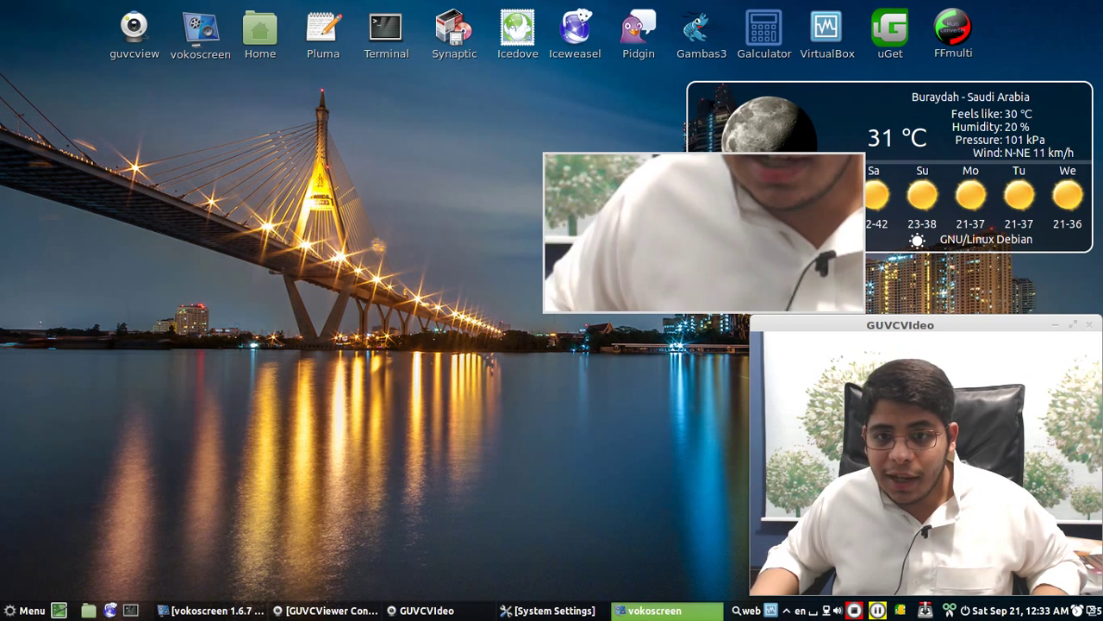
right_click(25, 612)
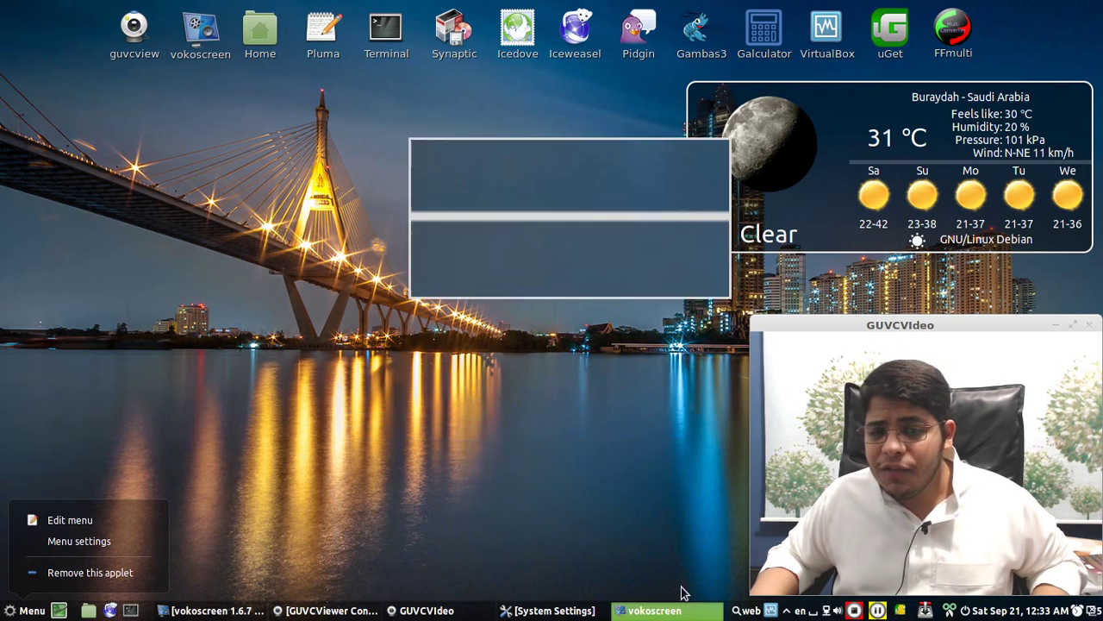
right_click(726, 612)
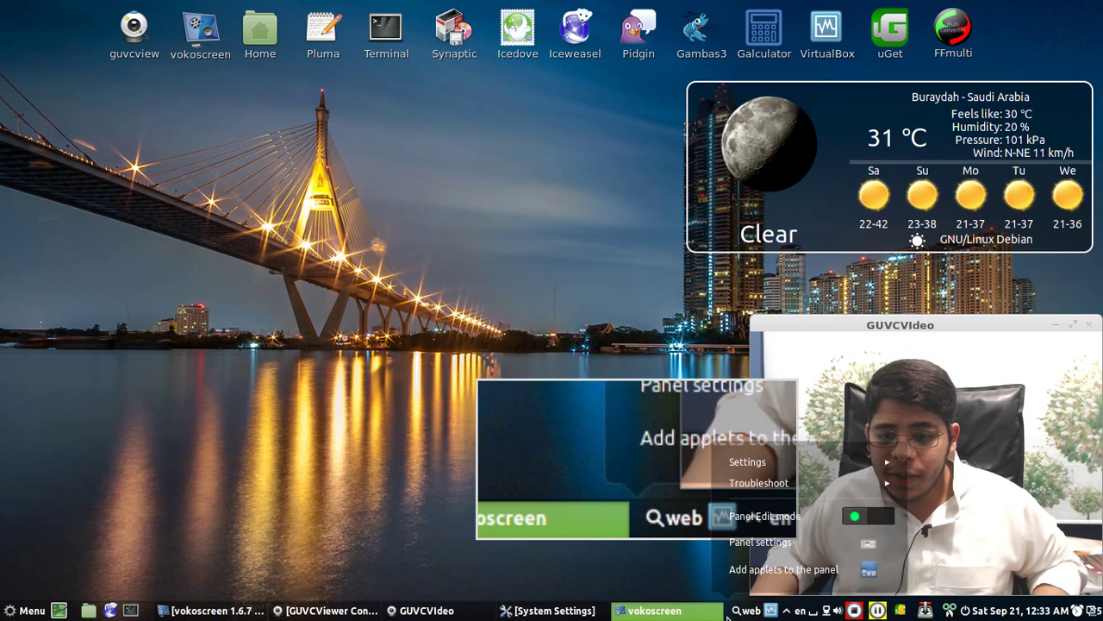
left_click(369, 468)
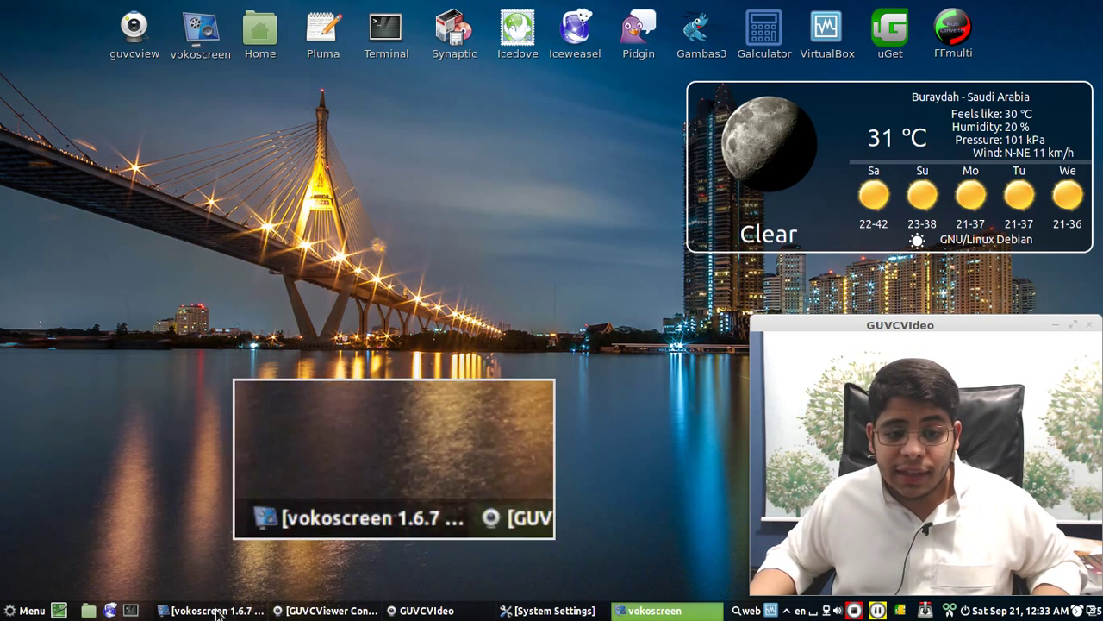
- Restore System Settings, open the Applets settings, and completely uninstall the My Launcher applet
left_click(551, 610)
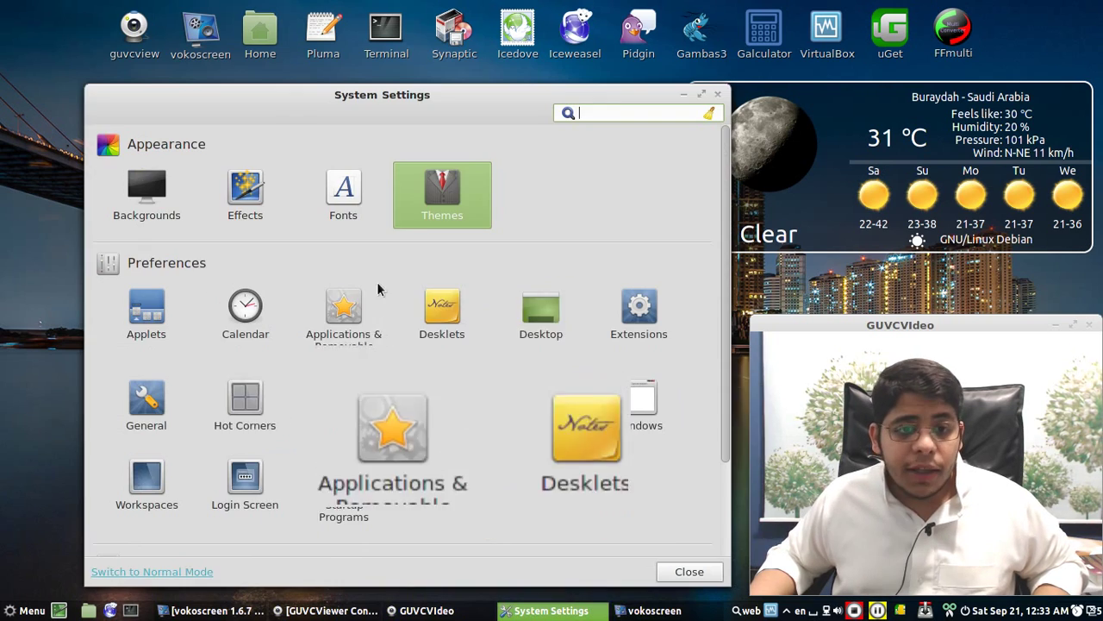
left_click(138, 311)
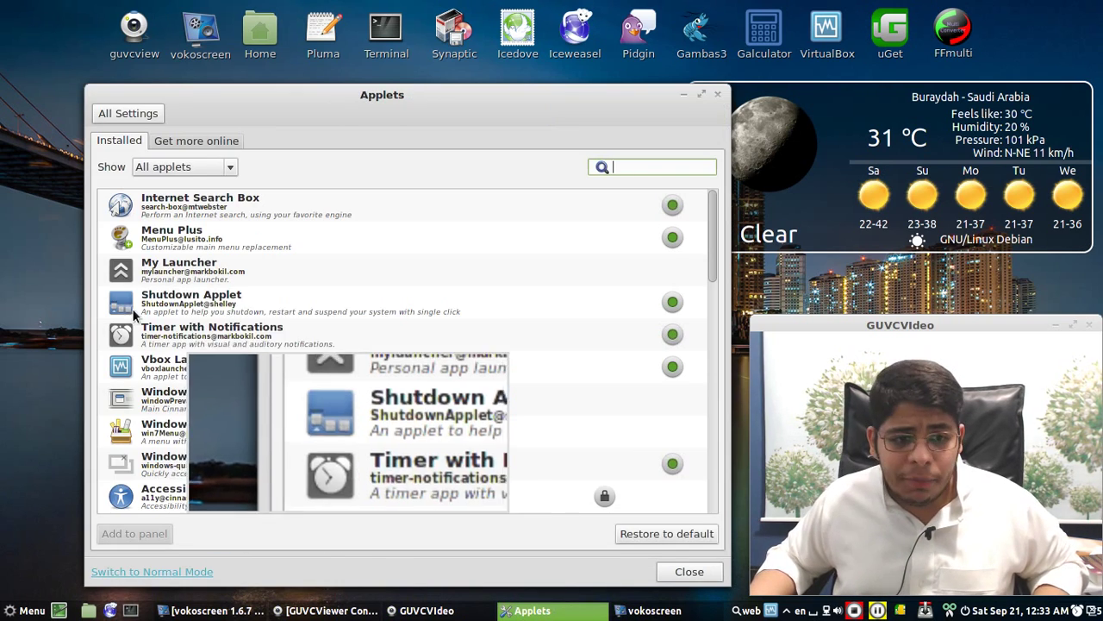
left_click(178, 275)
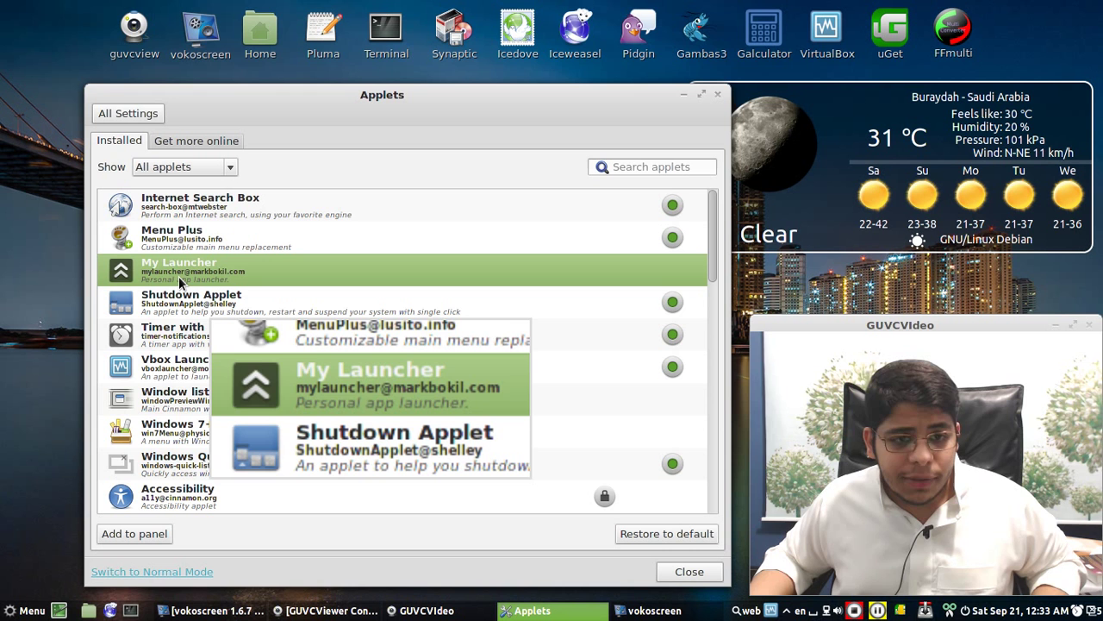
right_click(350, 271)
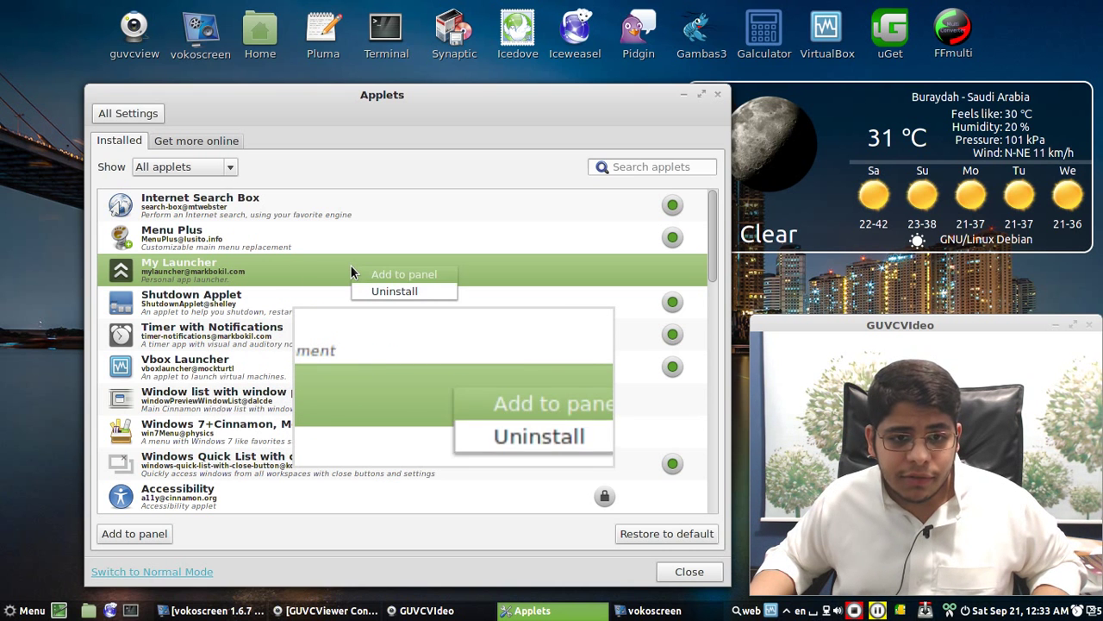
left_click(416, 288)
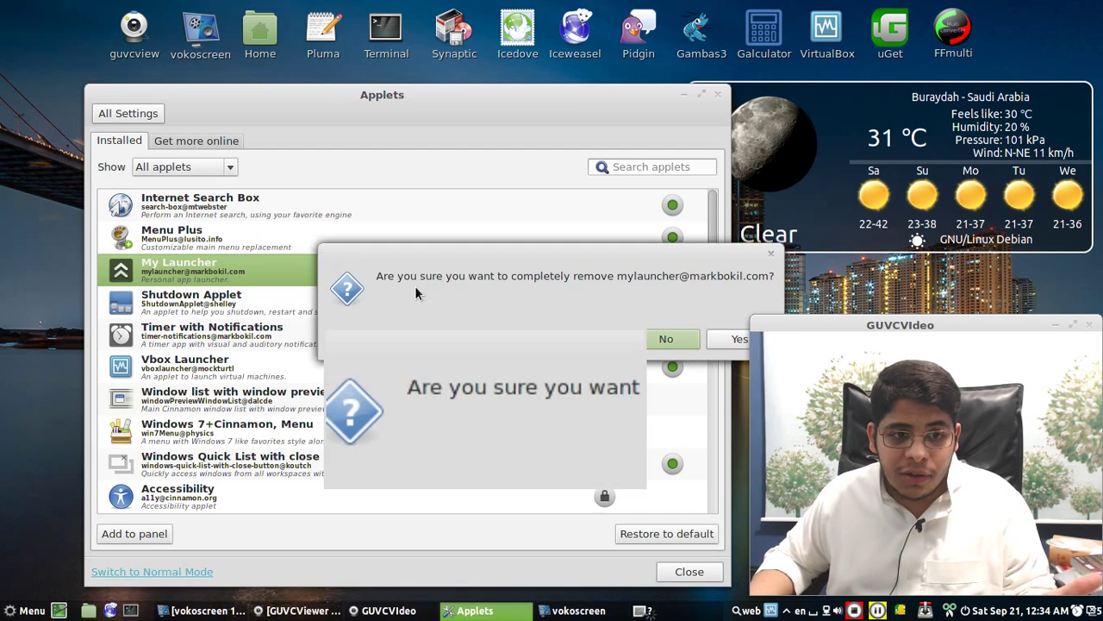
left_click(729, 338)
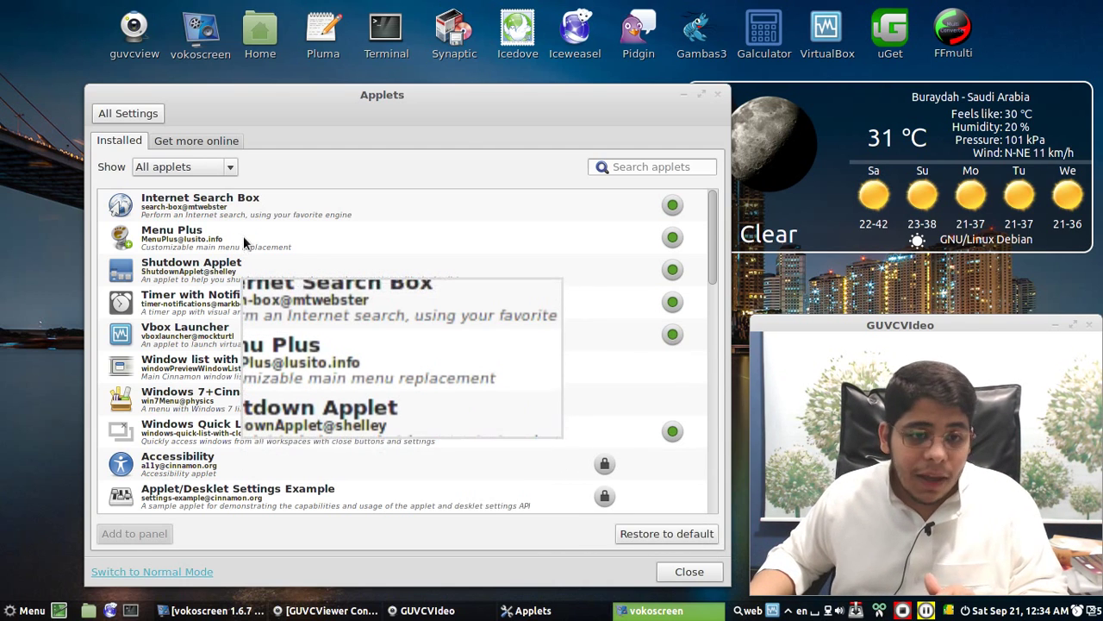
- Check the options for the "Window list with window preview" applet, glance at the online applets, and return to the installed ones
left_click(245, 339)
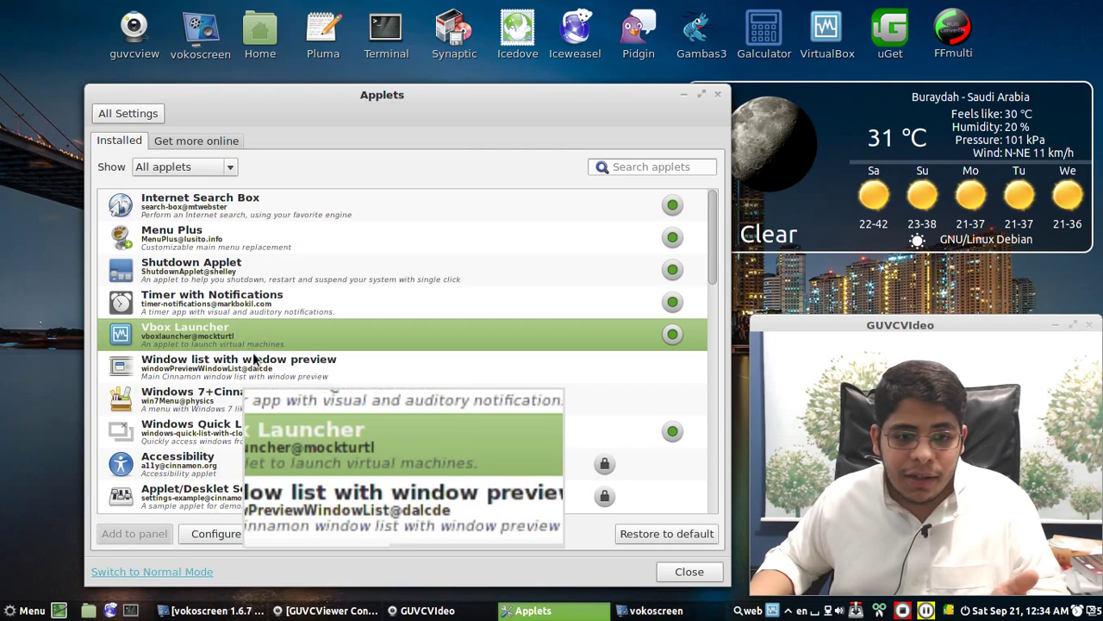
right_click(231, 358)
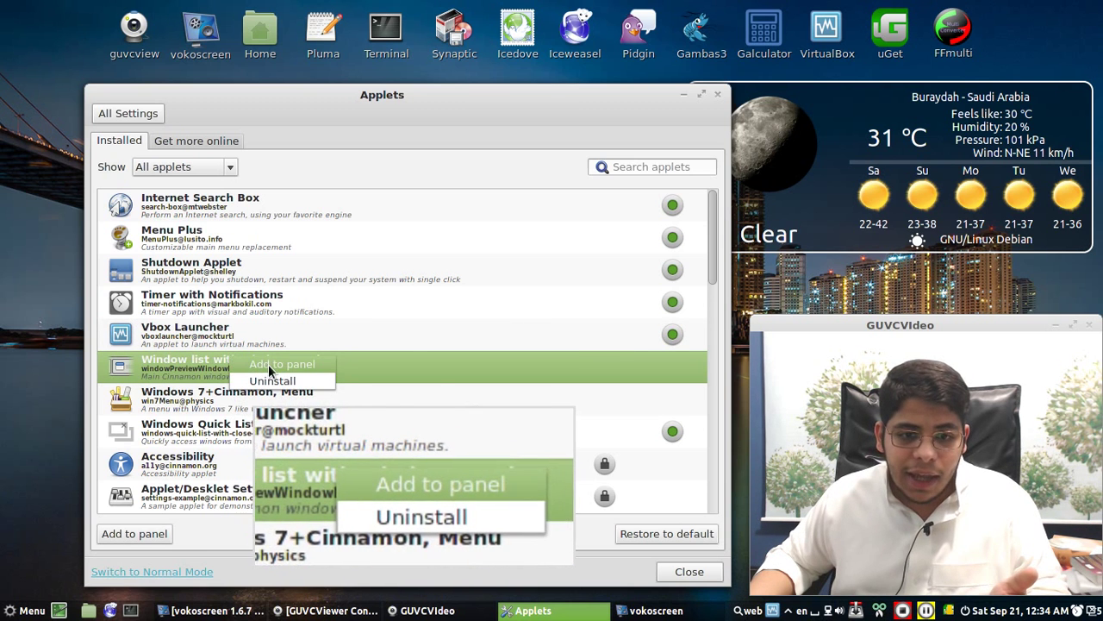
left_click(176, 142)
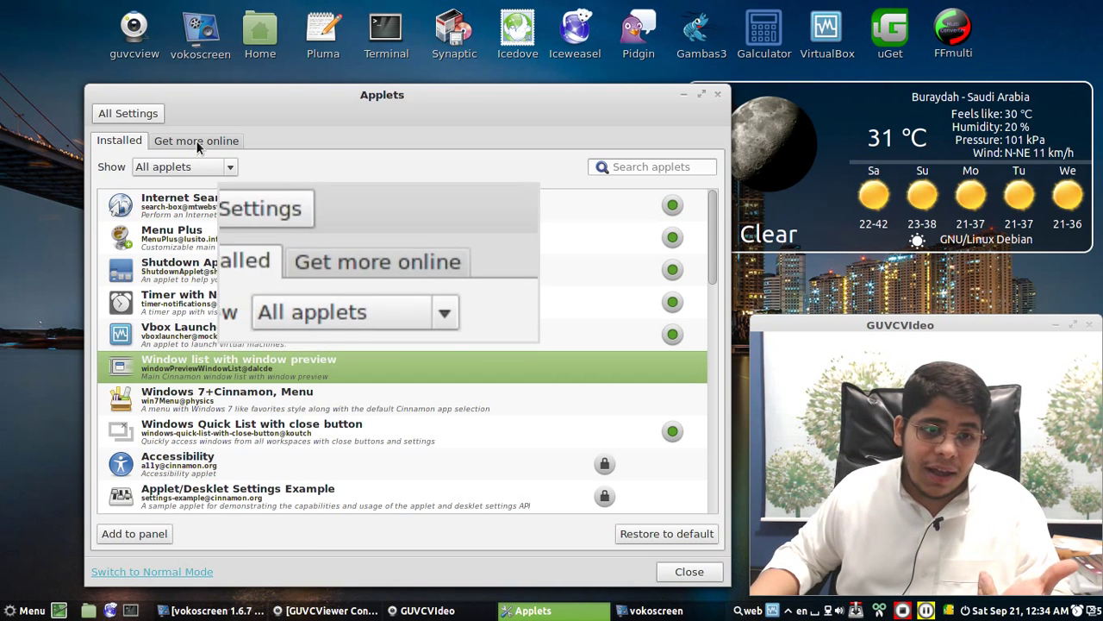
left_click(197, 143)
left_click(111, 143)
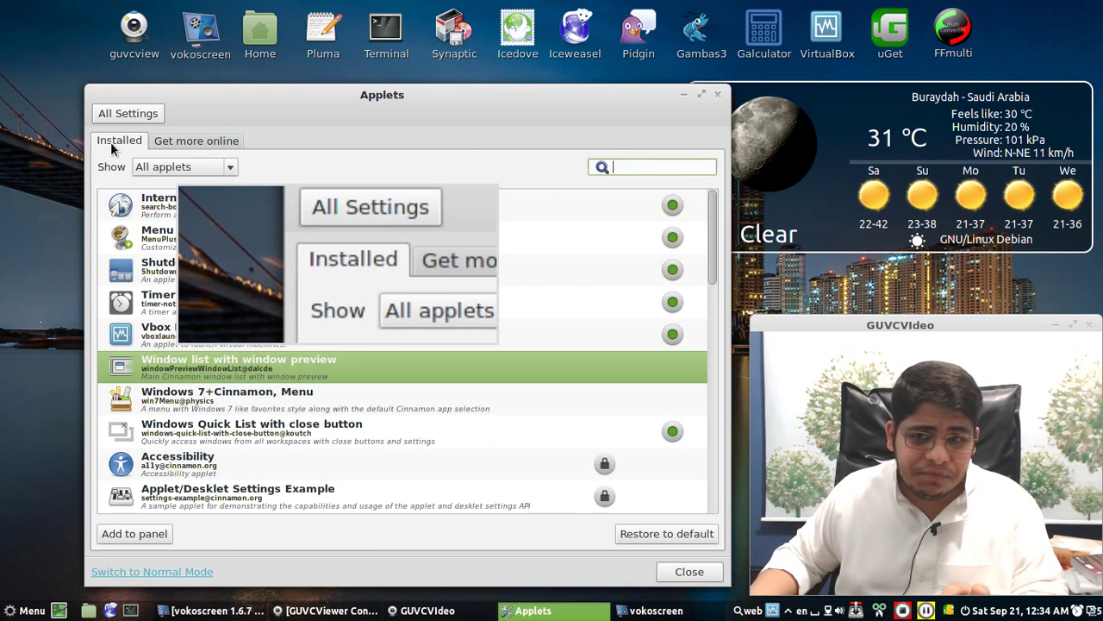
- Move the Applets window aside, select the Internet Search Box applet, and open its search field from the panel
left_click_drag(557, 93, 501, 87)
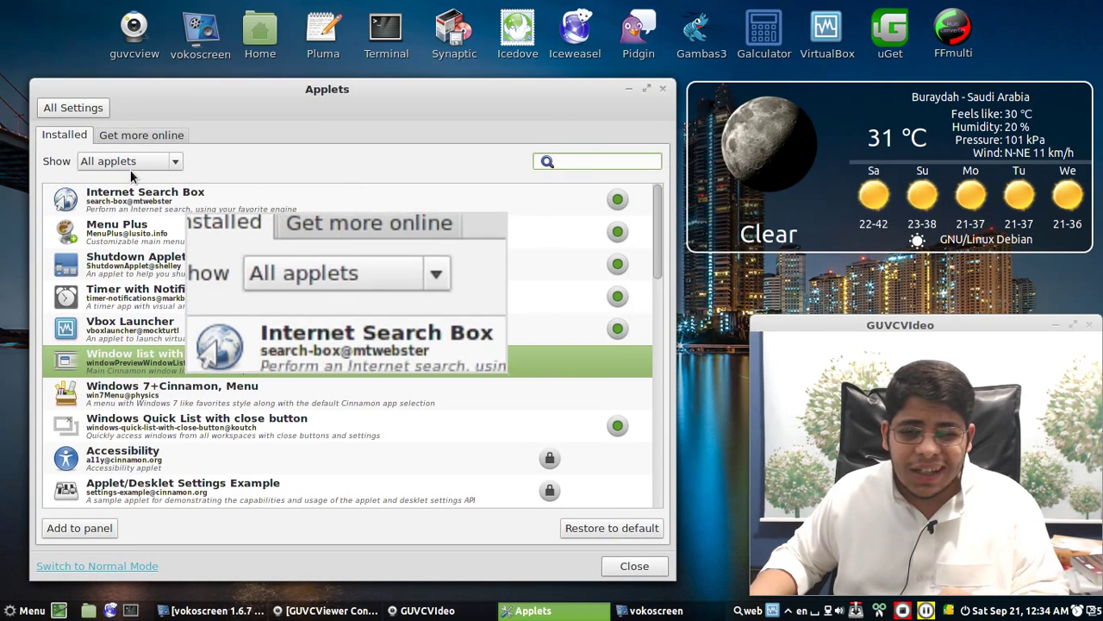
left_click(263, 210)
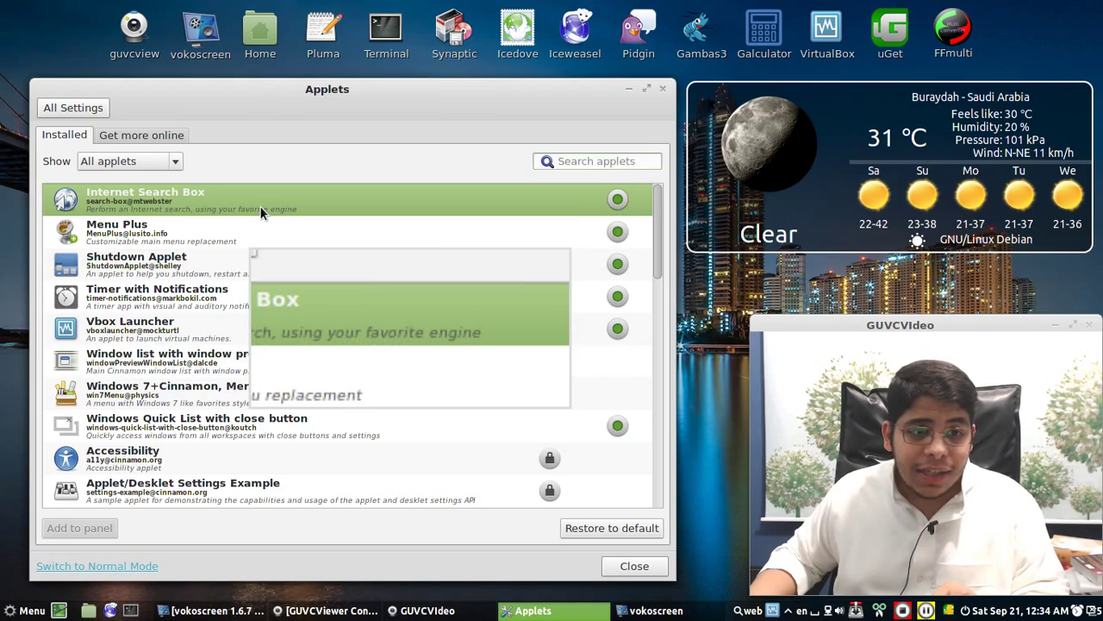
left_click(746, 610)
double_click(797, 575)
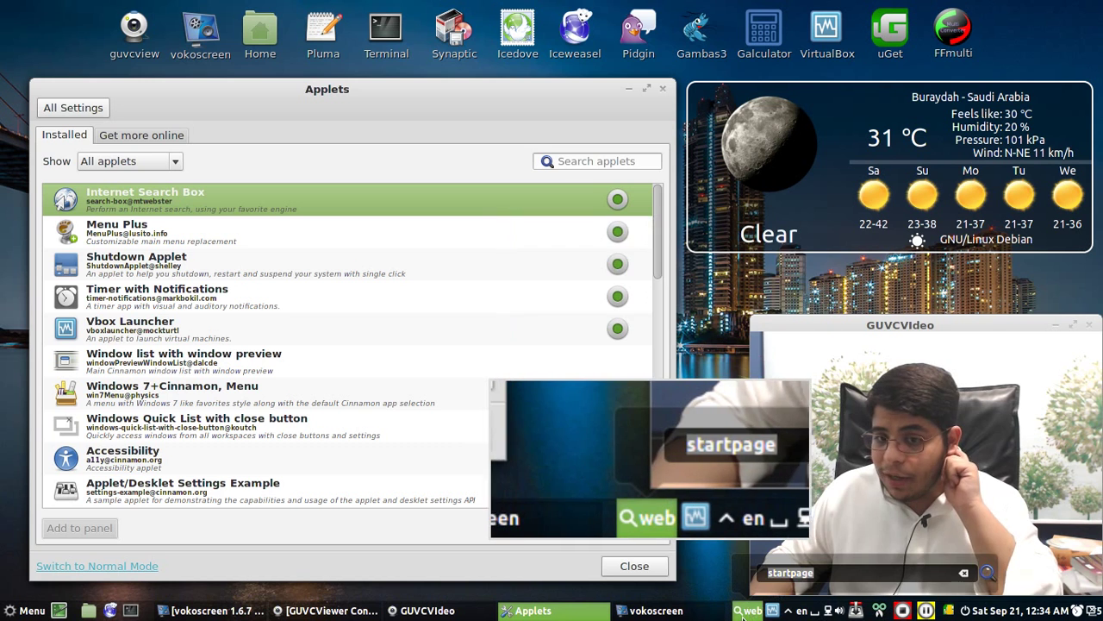
- Open the search applet's providers.conf for editing in gedit Text Editor and widen the editor window
right_click(763, 584)
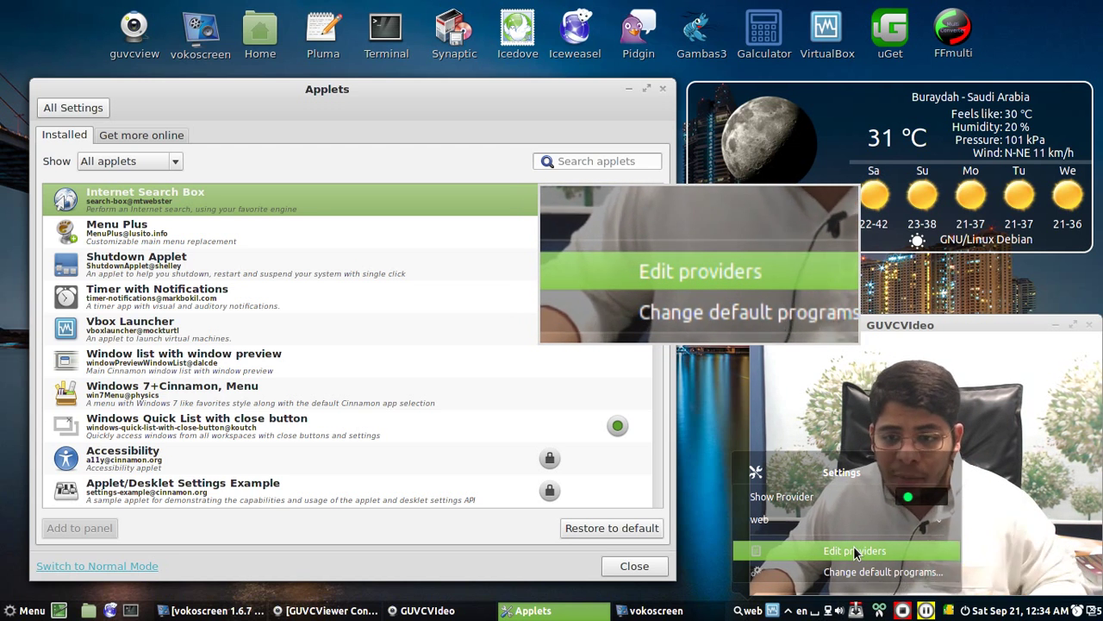
left_click(854, 549)
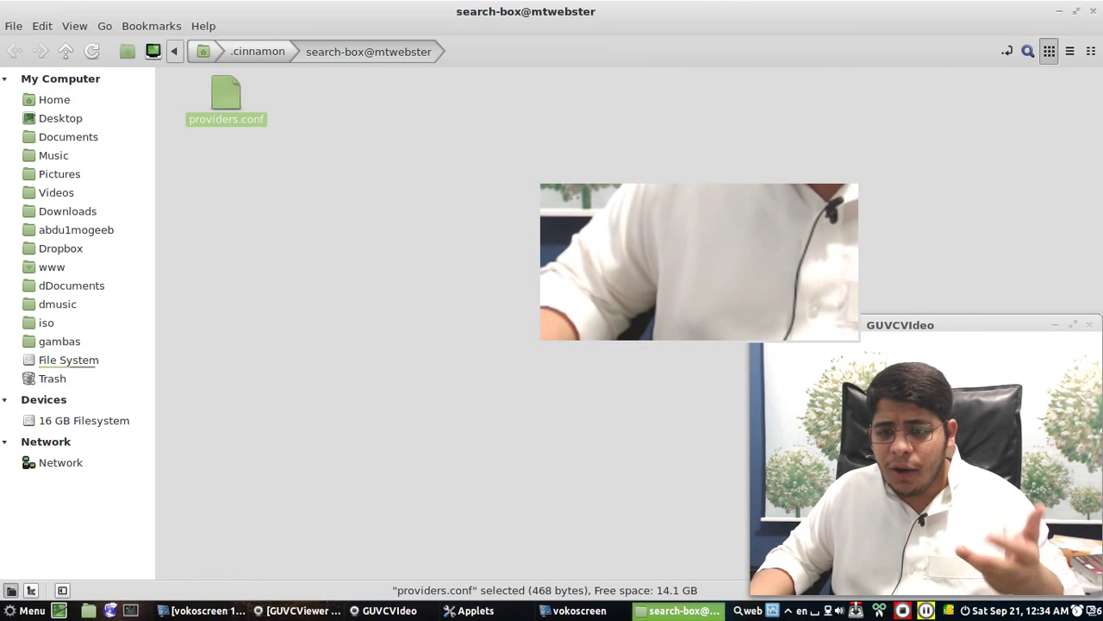
right_click(226, 111)
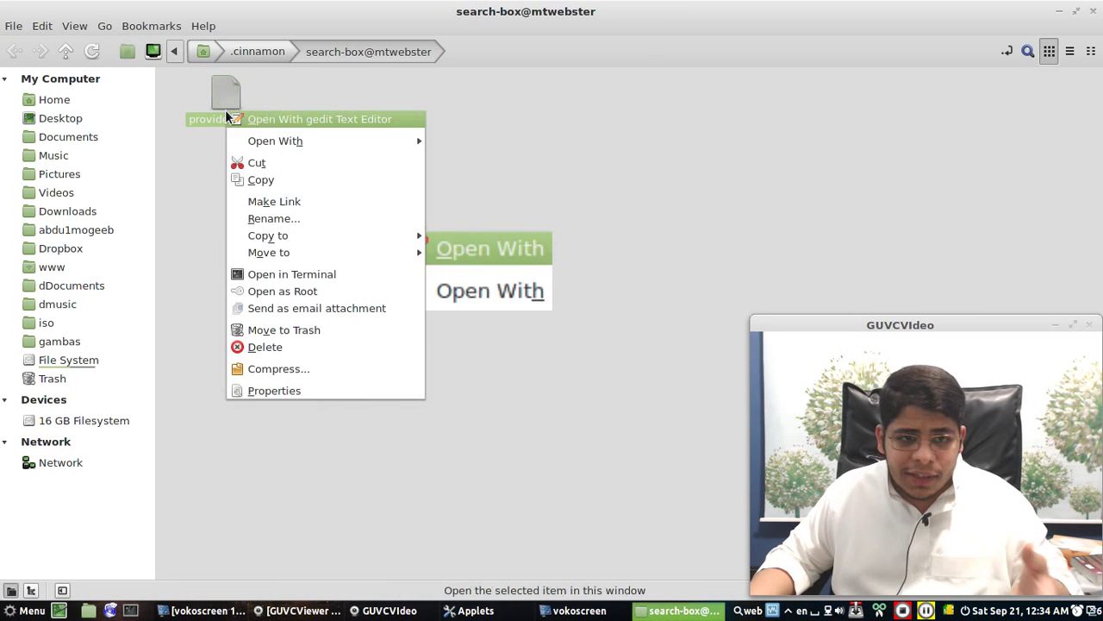
left_click(330, 121)
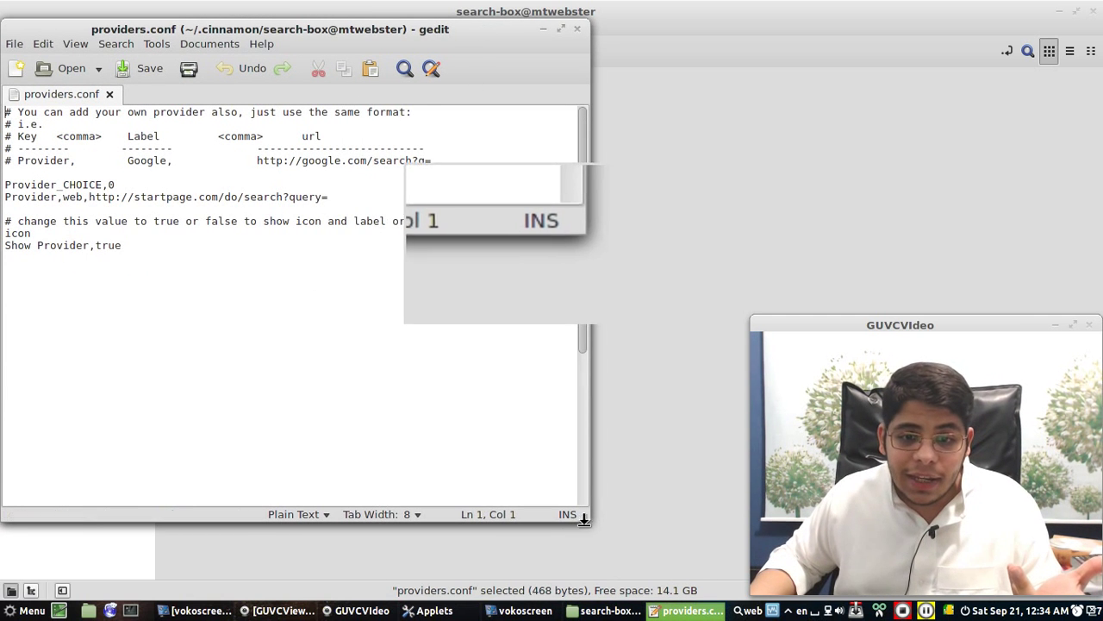
left_click_drag(589, 518, 742, 512)
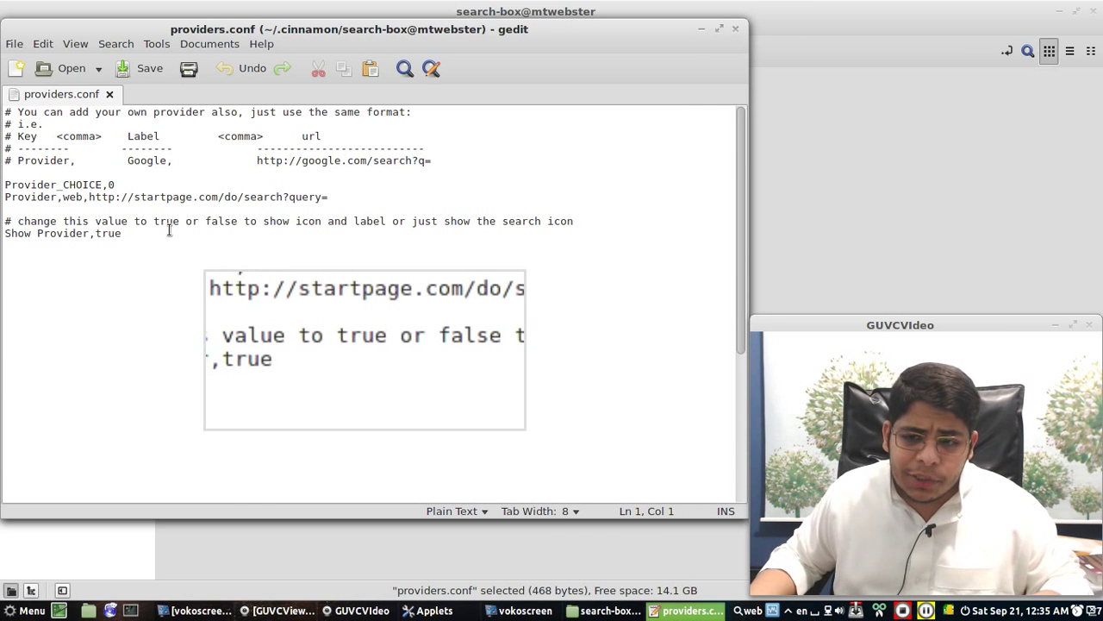
- Examine the startpage provider line and the Provider_CHOICE setting in providers.conf, and close the file without editing it
triple_click(155, 197)
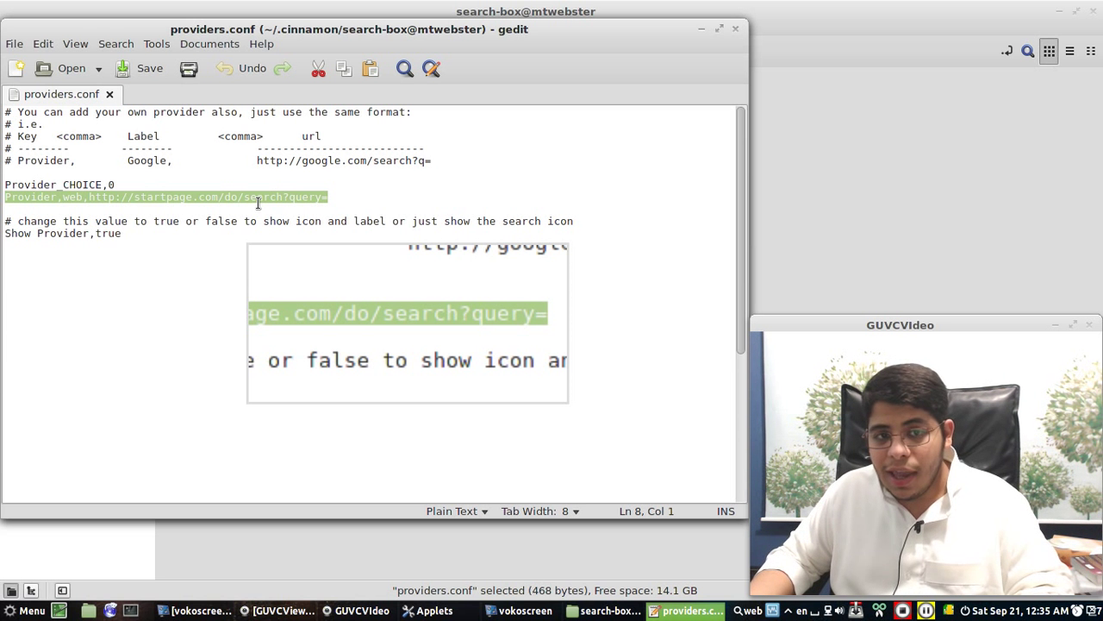
double_click(112, 184)
left_click(98, 212)
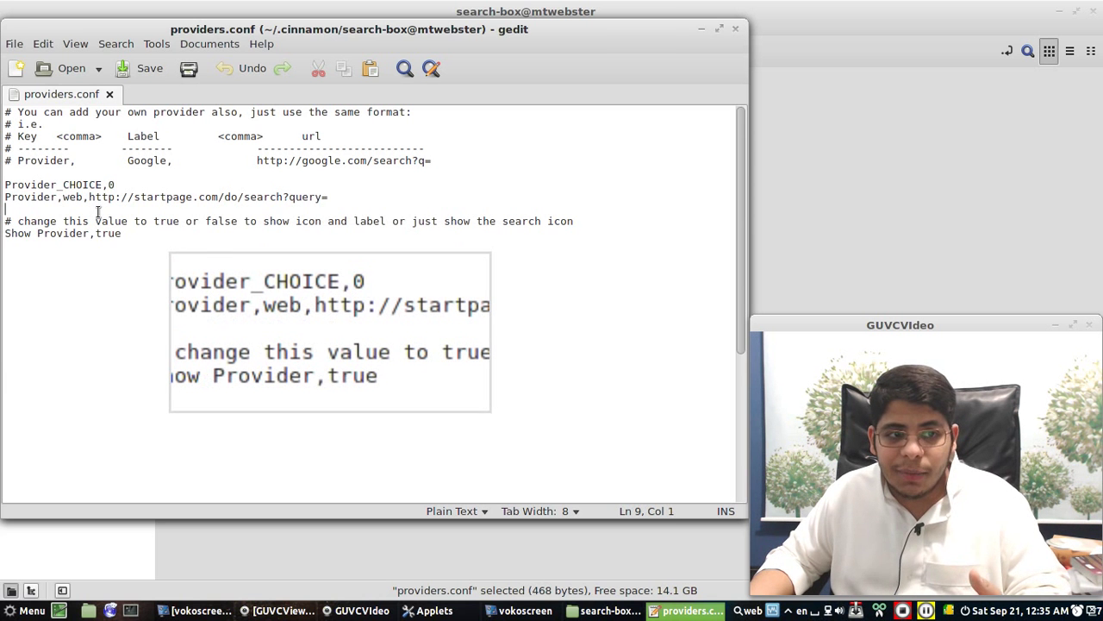
left_click(107, 185)
left_click(82, 212)
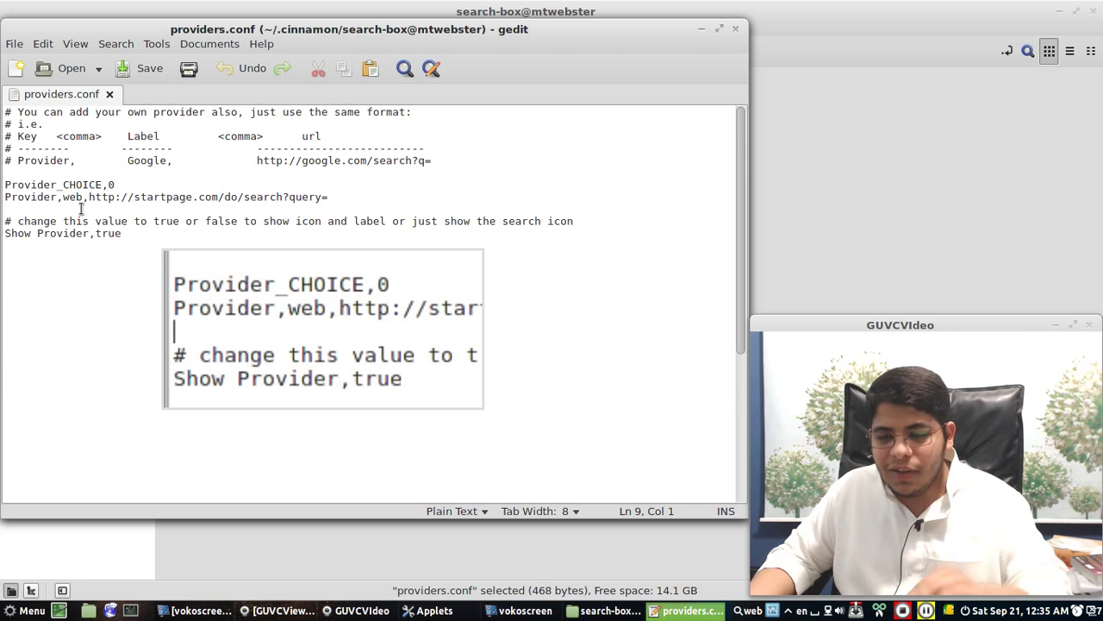
key("ctrl+shift+F9")
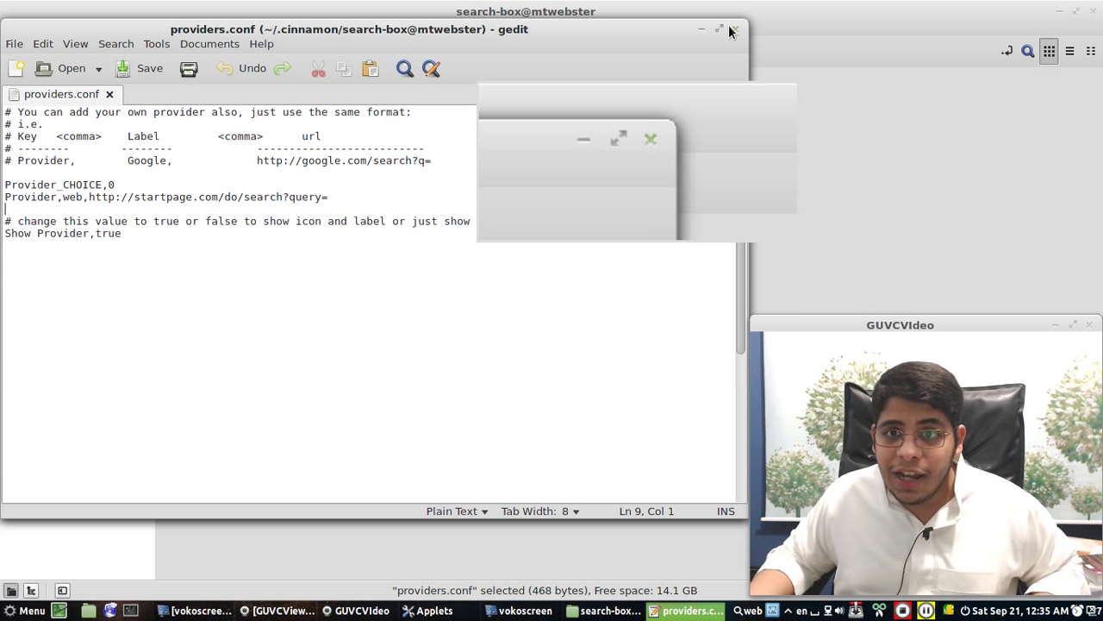
left_click(732, 31)
- Open the panel's web search field again, return to the Applets settings, and select the Menu Plus applet
left_click(743, 610)
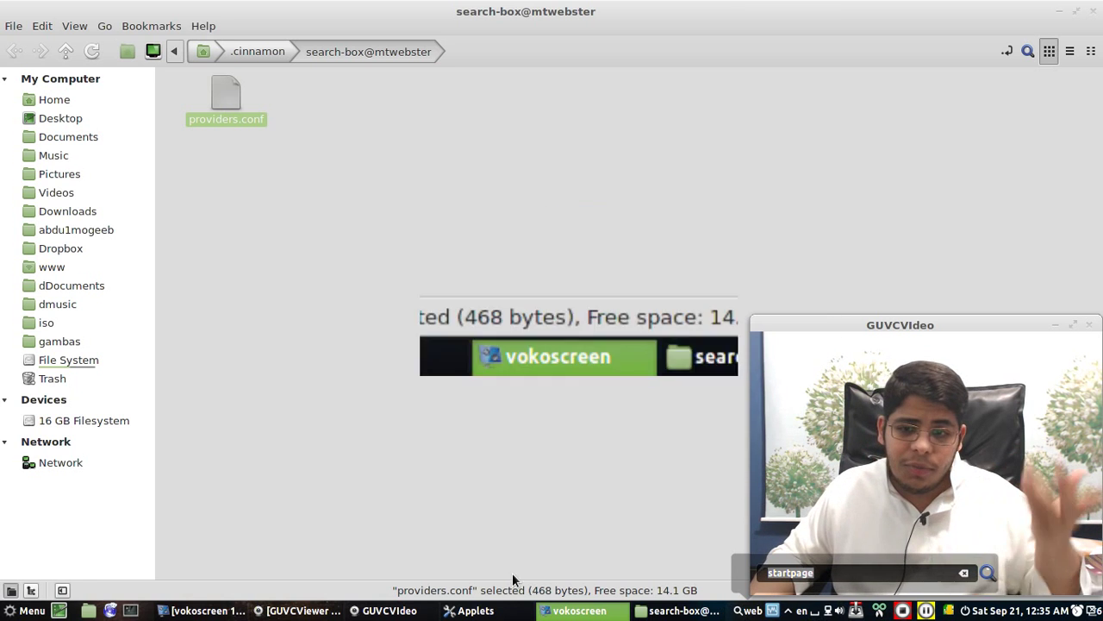
key("ctrl+shift+F9")
left_click(478, 611)
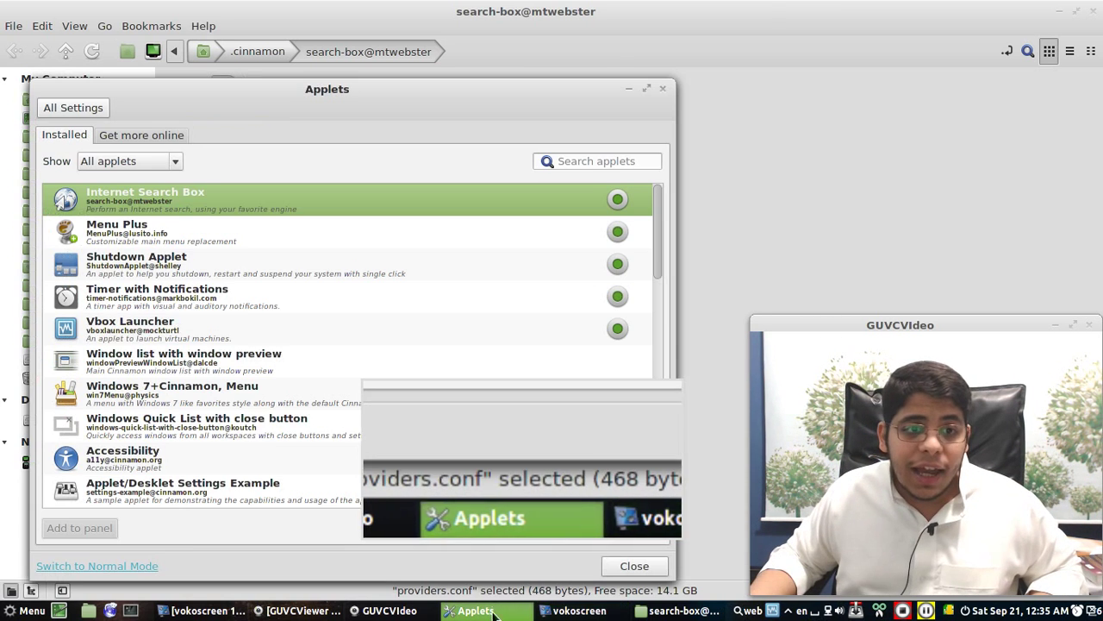
left_click(138, 236)
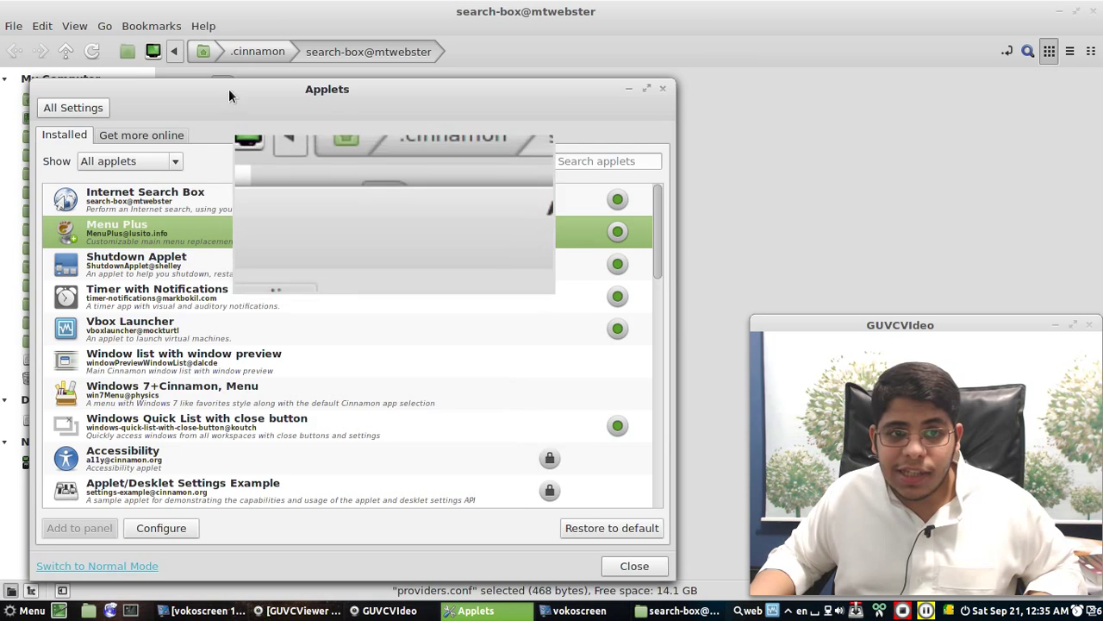
- Move the Applets window aside, open the Menu Plus settings from the panel's main menu applet, and reposition the settings window
left_click_drag(228, 89, 336, 62)
right_click(30, 610)
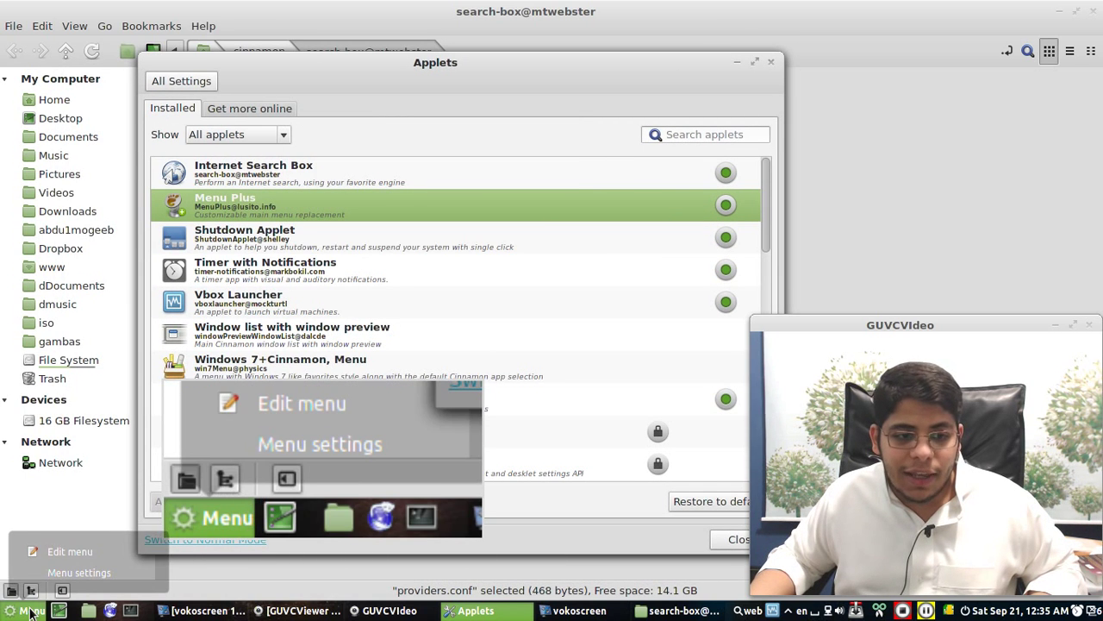
left_click(58, 572)
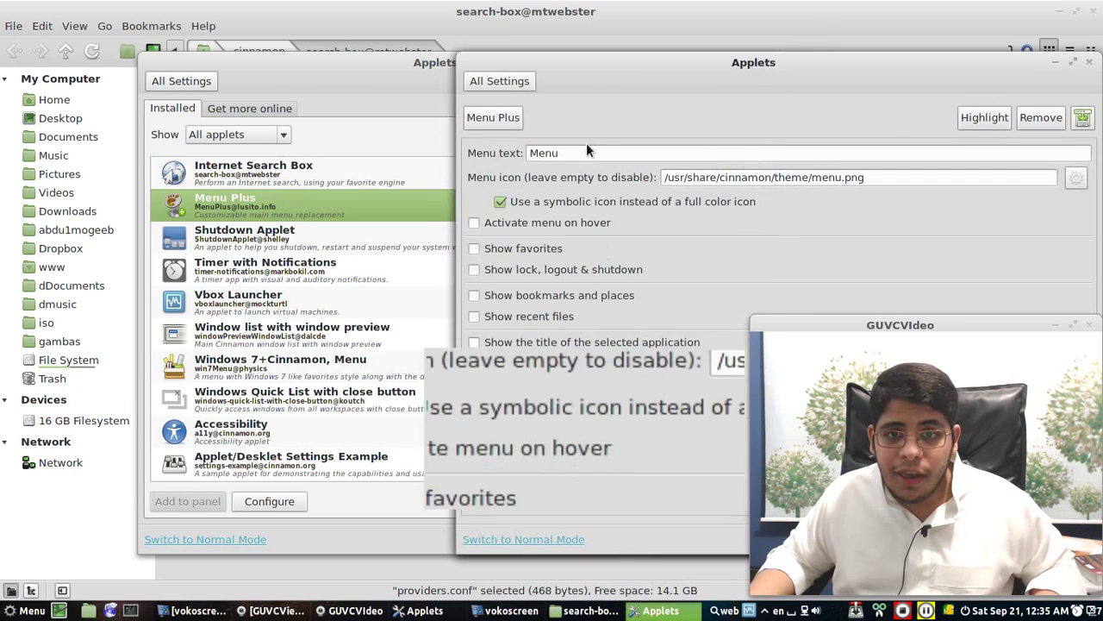
left_click_drag(571, 62, 278, 28)
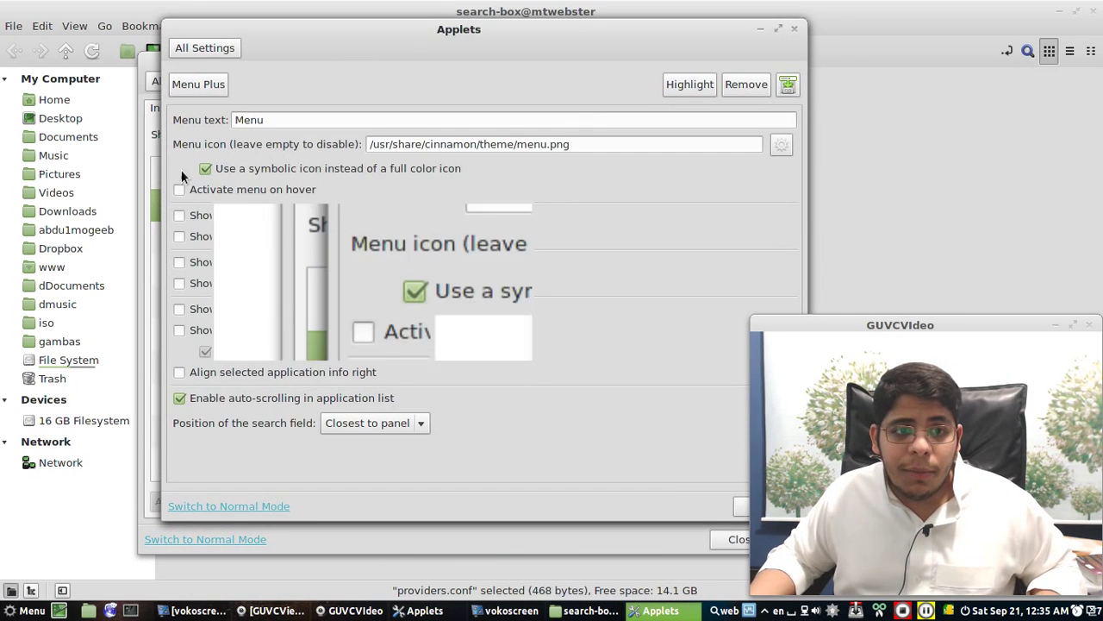
- Enable favorites, lock/logout/shutdown, bookmarks and places, and recent files for Menu Plus, and open the main menu to preview them
left_click(180, 215)
left_click(180, 236)
left_click(191, 262)
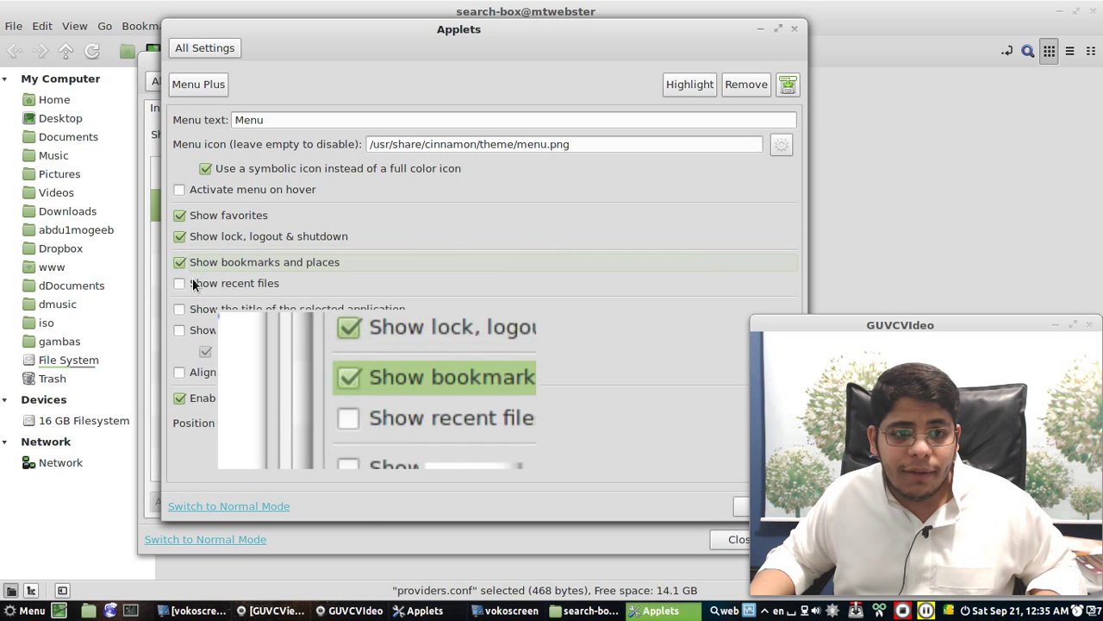
left_click(193, 283)
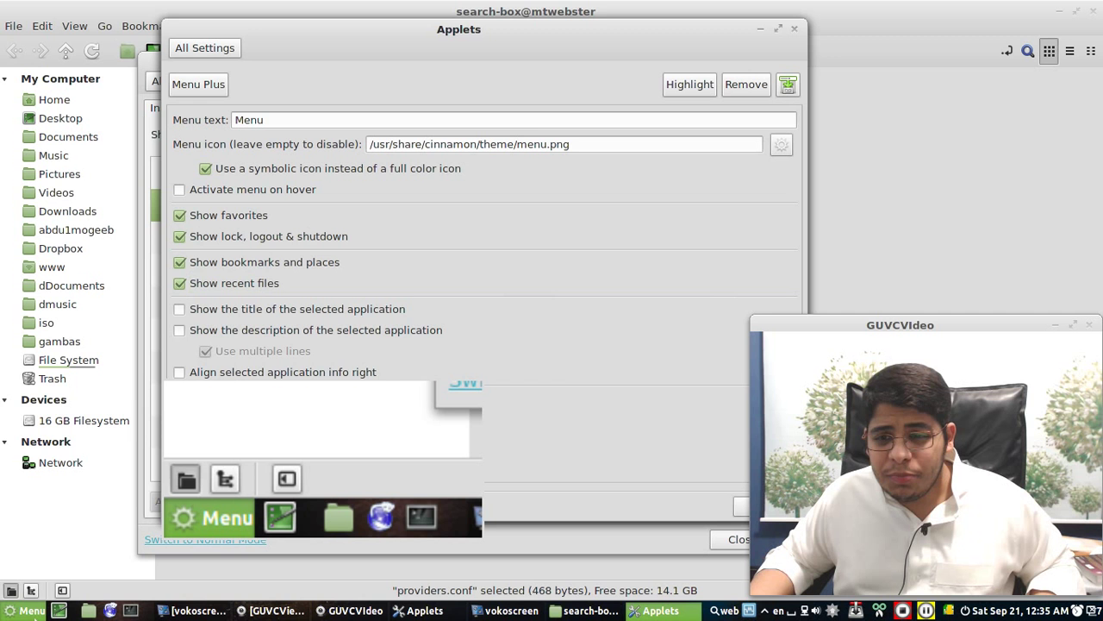
left_click(32, 610)
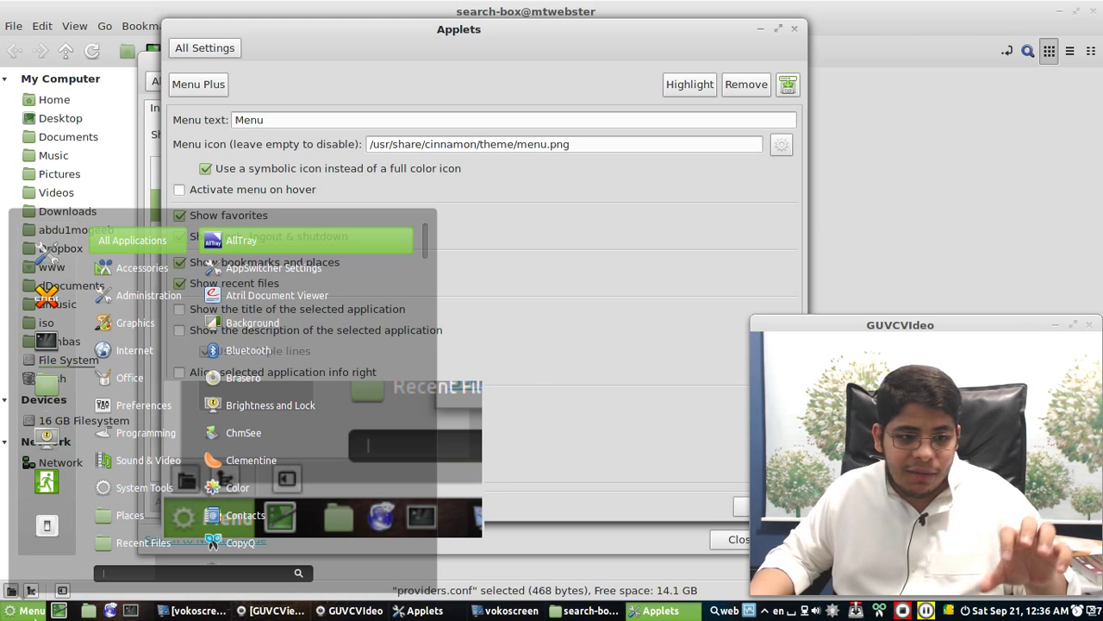
- Turn off favorites, lock/logout/shutdown, bookmarks and places, and recent files for Menu Plus, and close its settings
left_click(180, 215)
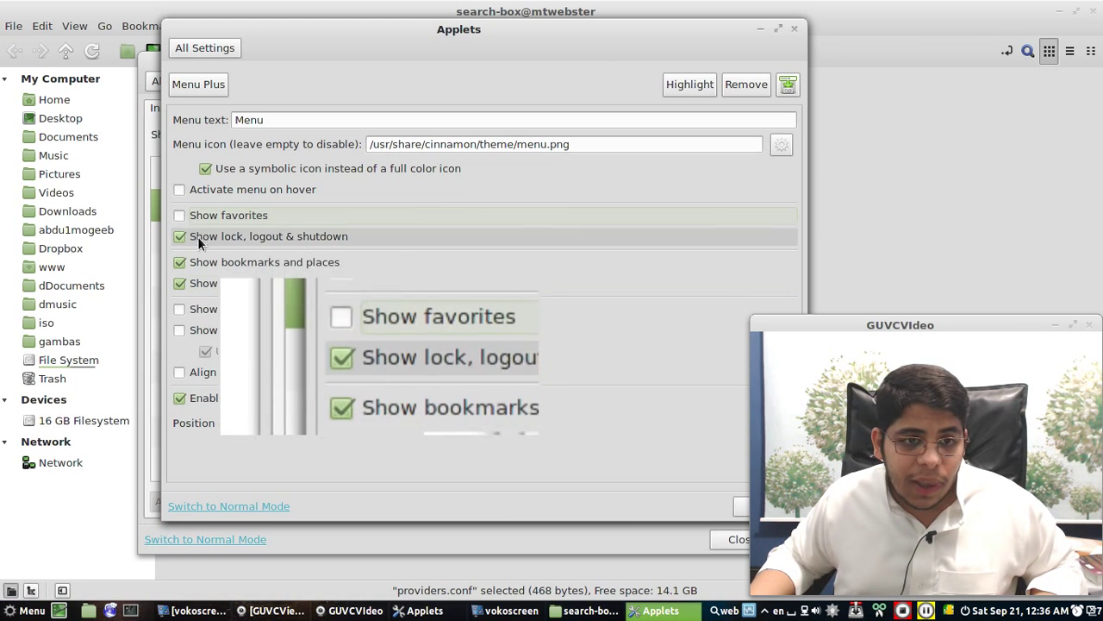
left_click(197, 236)
left_click(195, 262)
left_click(194, 278)
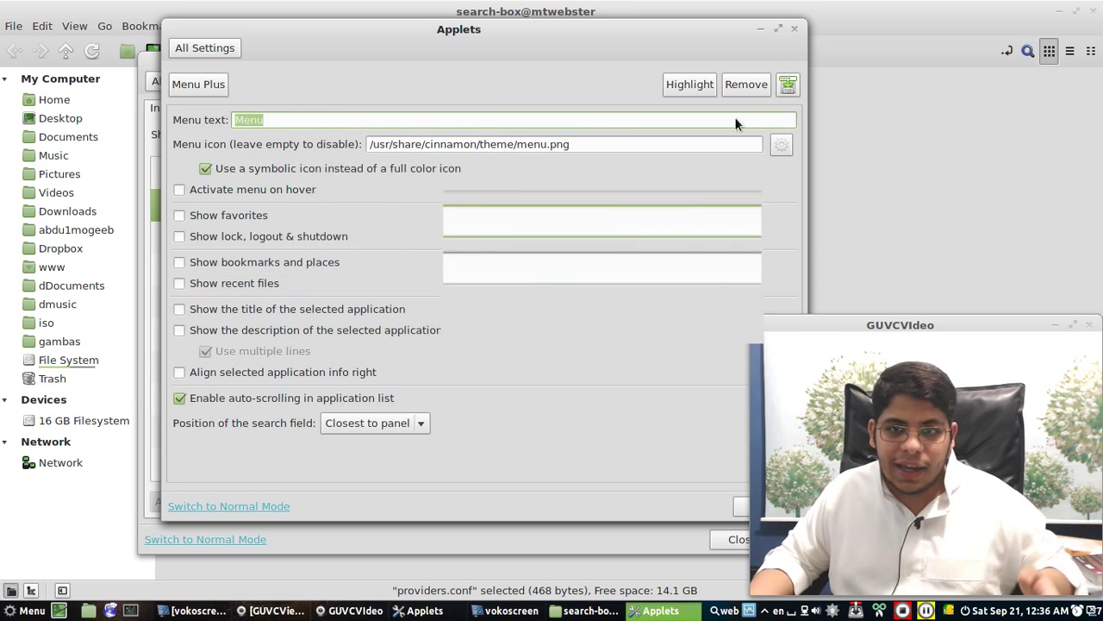
left_click(795, 28)
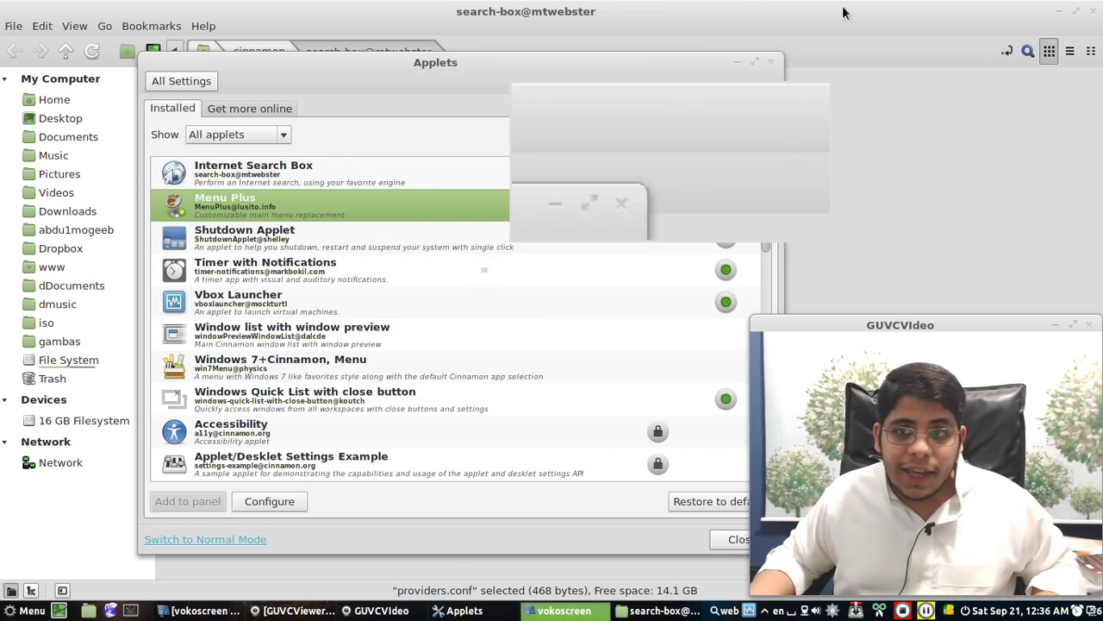
- Select the Shutdown Applet in the applet list and examine its power options from the panel
scroll(338, 320, "down", 3)
scroll(338, 320, "up", 3)
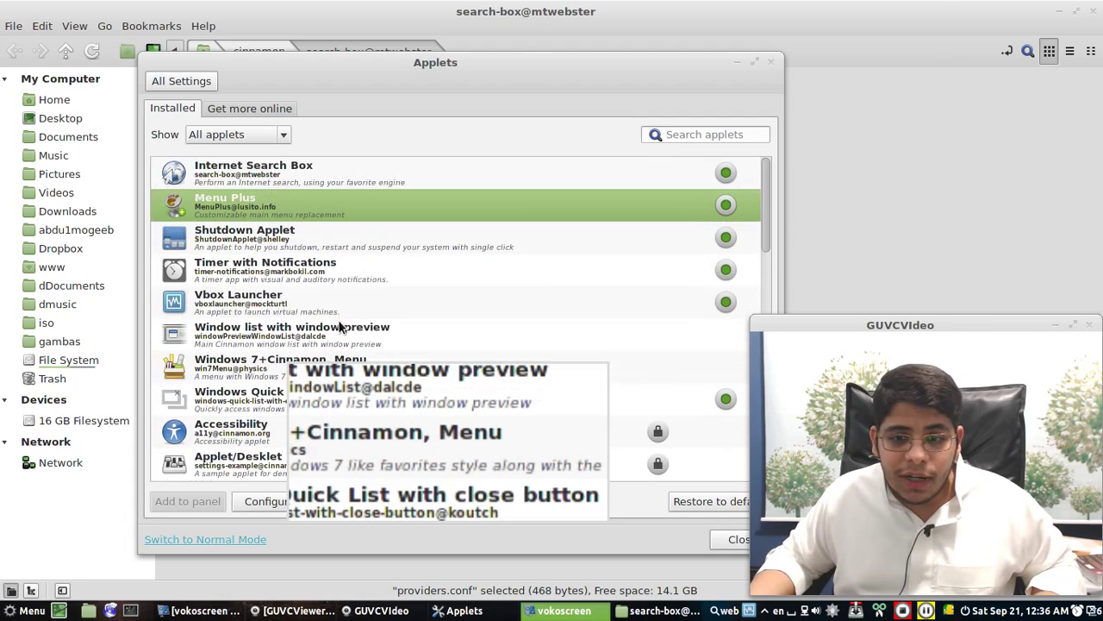
left_click(304, 235)
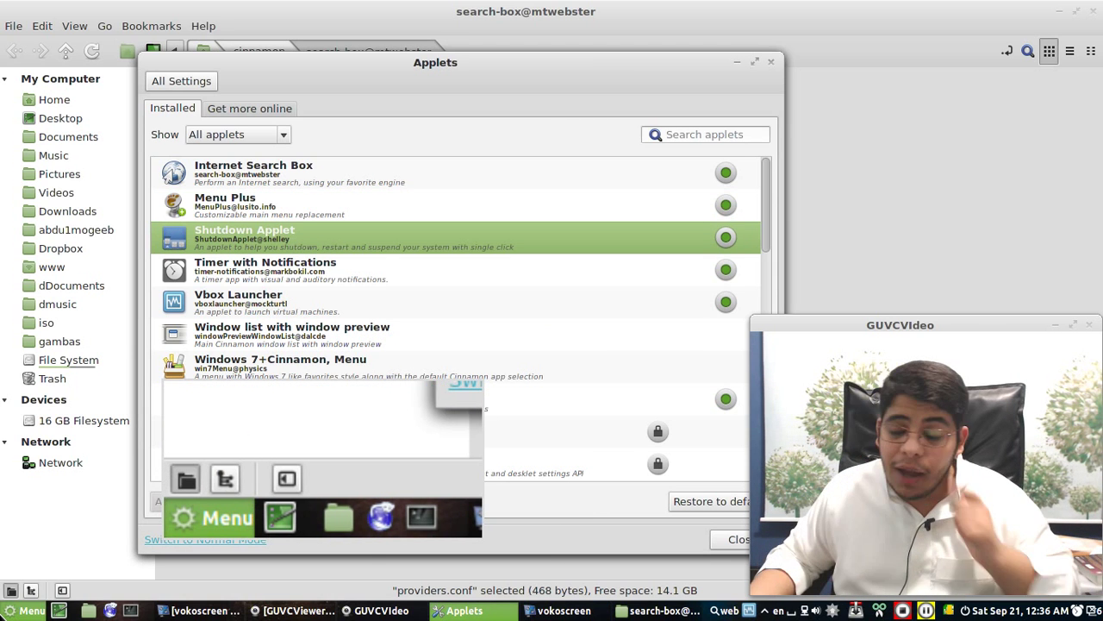
left_click(32, 610)
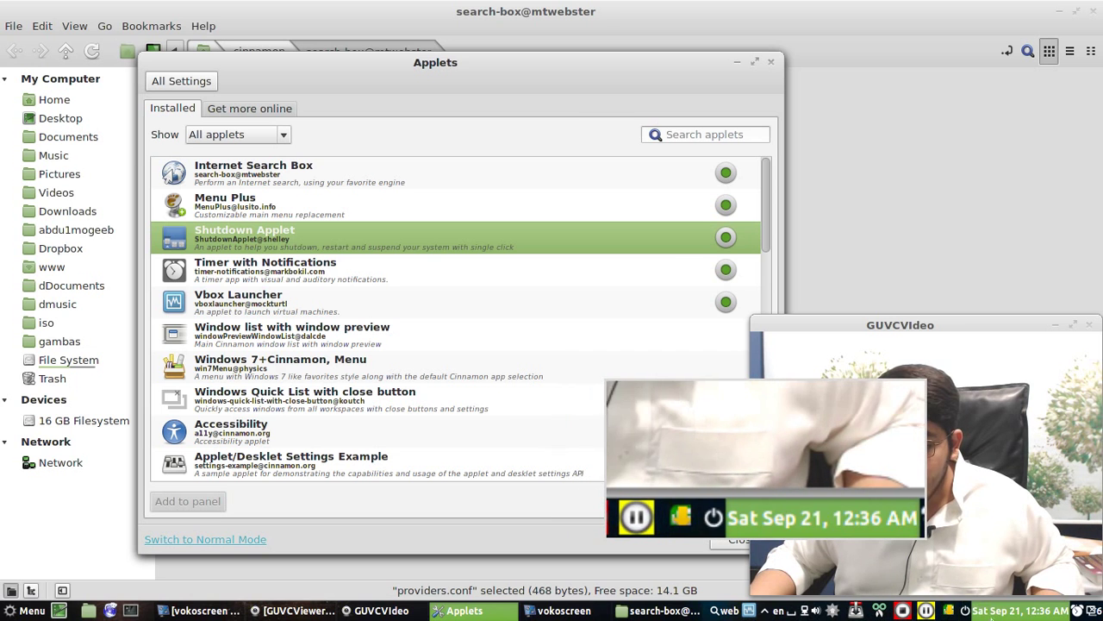
left_click(966, 609)
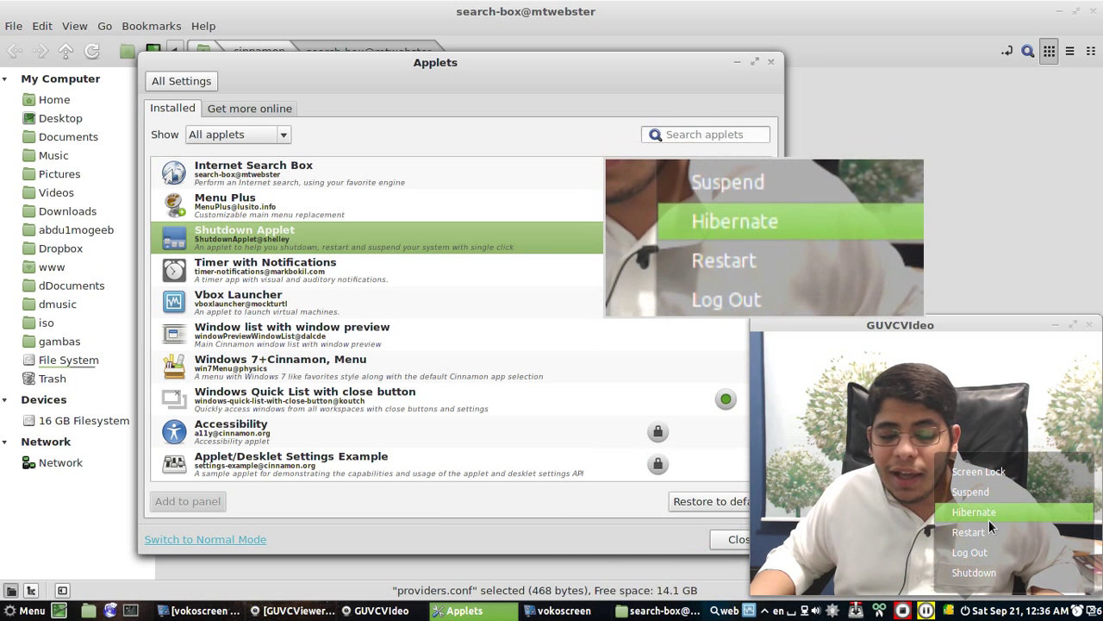
left_click(6, 614)
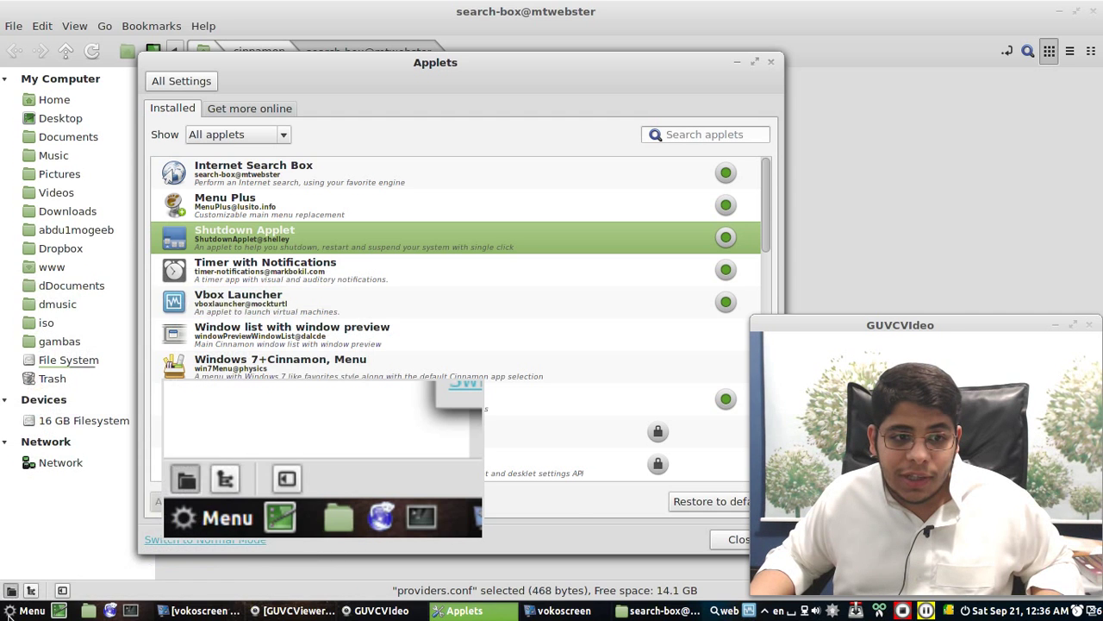
left_click(7, 613)
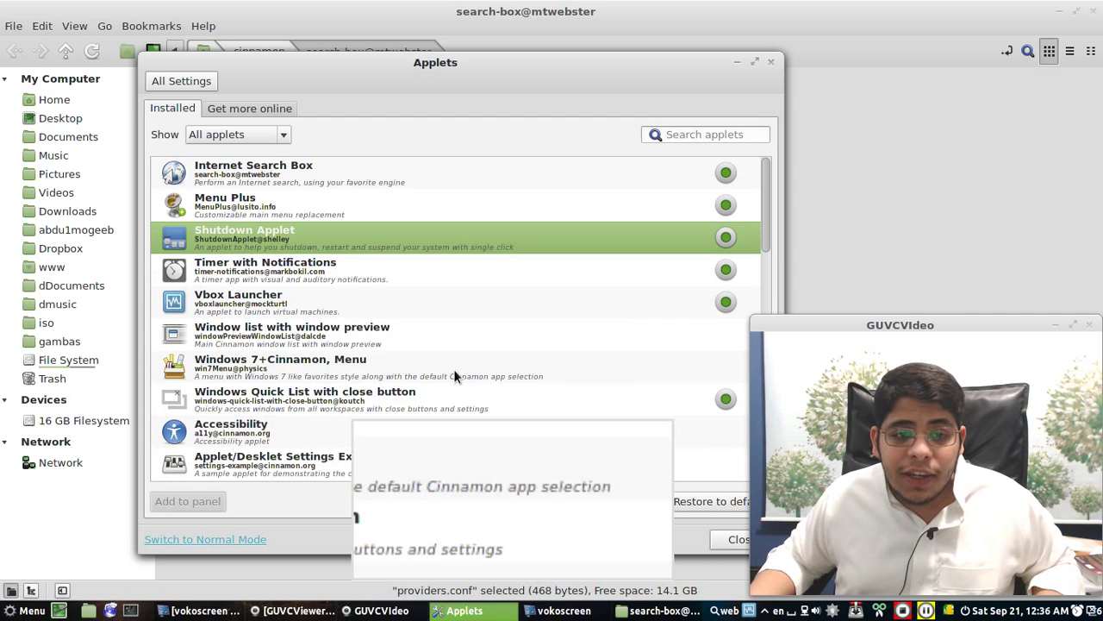
- Select the Timer with Notifications and Vbox Launcher applets in turn and view the virtual machine list from the panel
left_click(290, 273)
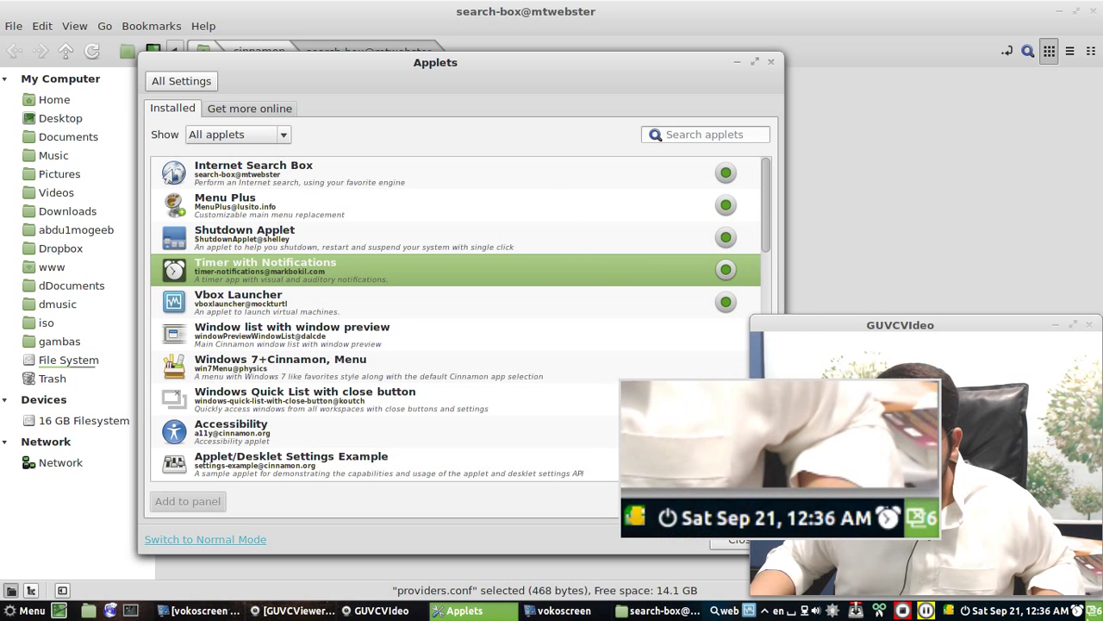
left_click(1078, 611)
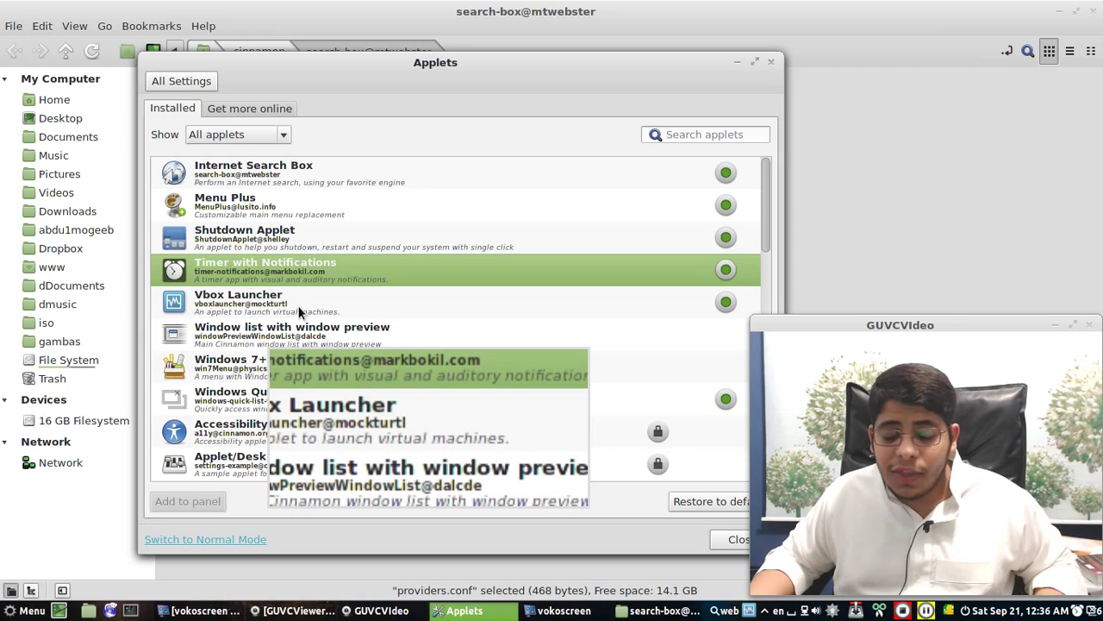
left_click(299, 309)
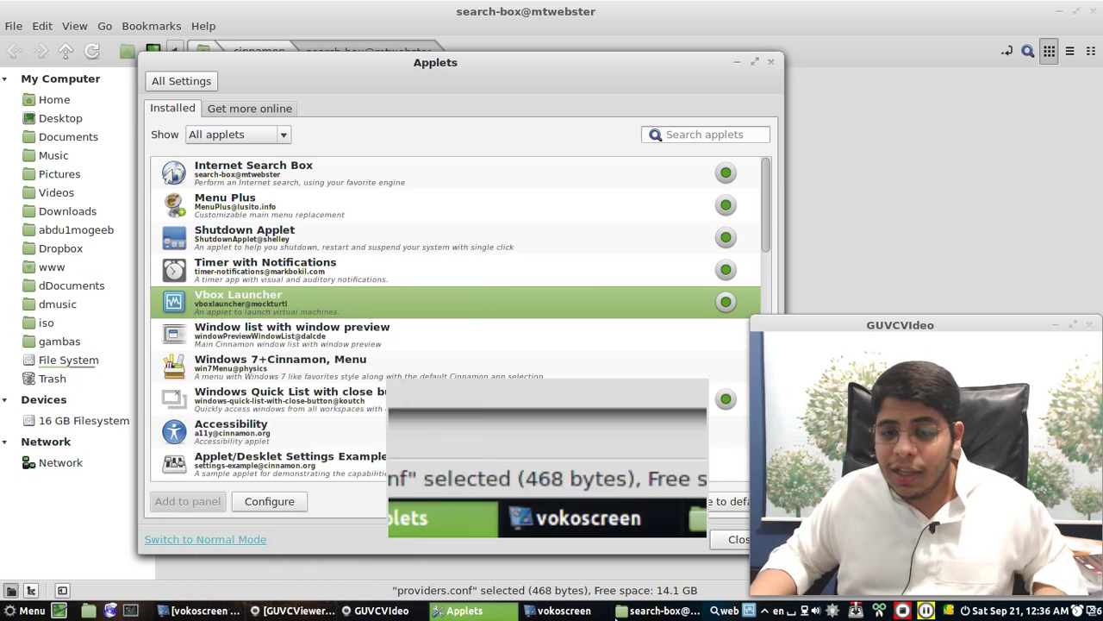
left_click(749, 610)
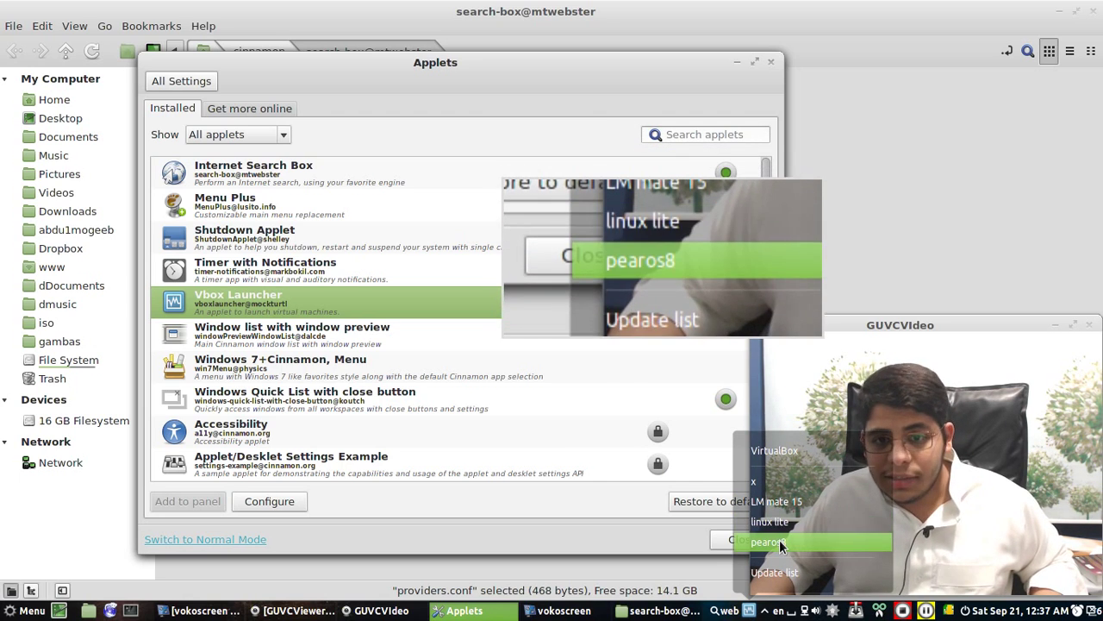
left_click(217, 466)
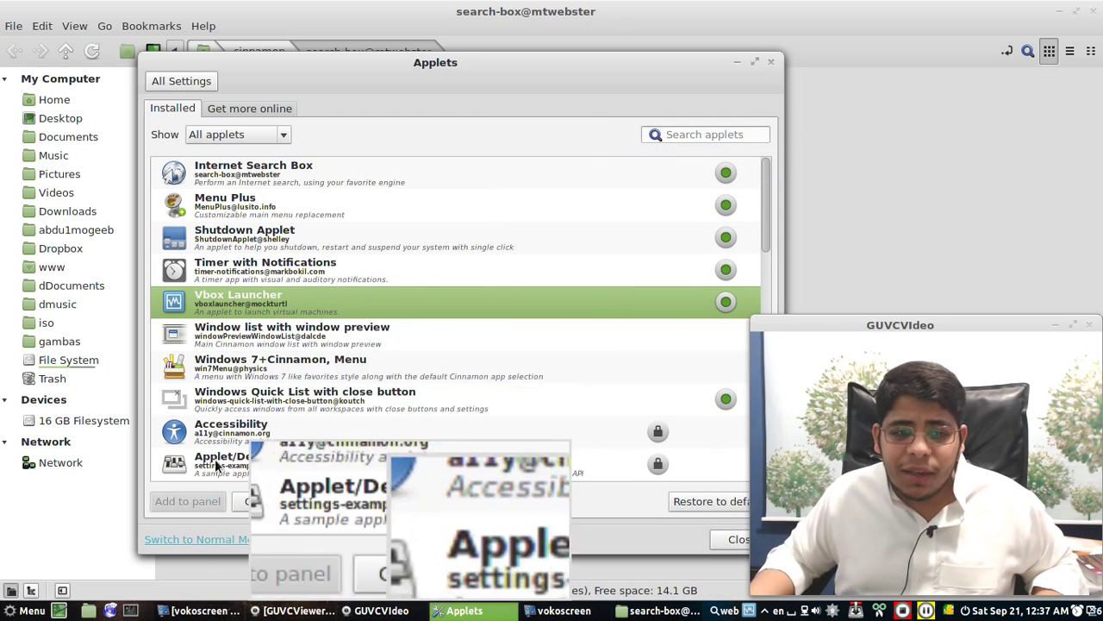
- Leave the applet list for Applications & Removable Media and view the choices for the default Photos application
scroll(350, 278, "down", 5)
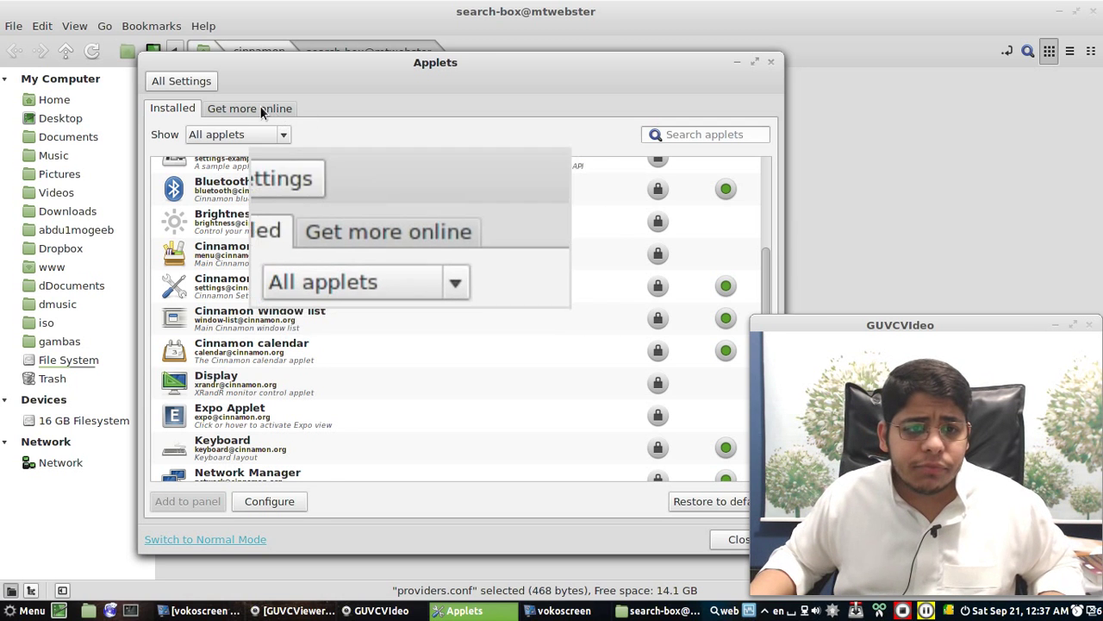
left_click(182, 81)
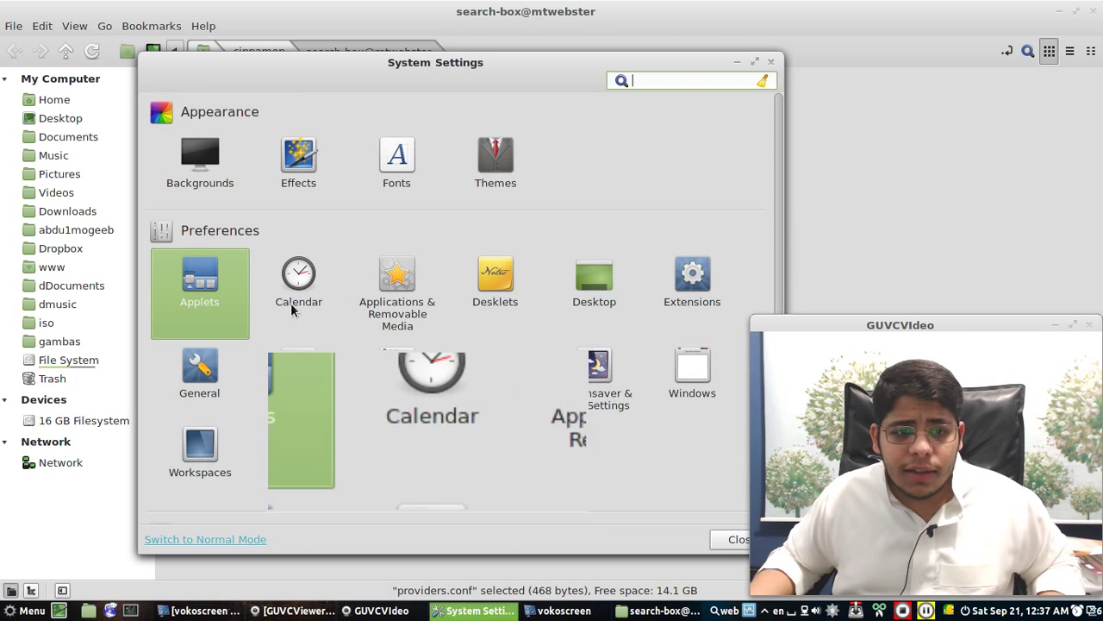
left_click(393, 308)
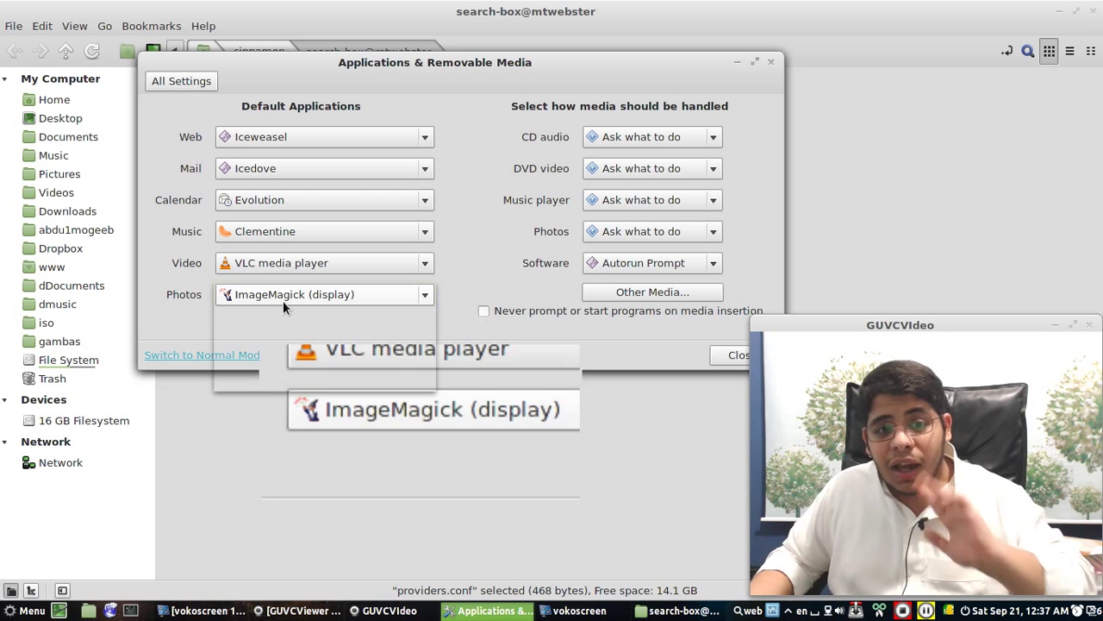
left_click(283, 300)
left_click(371, 298)
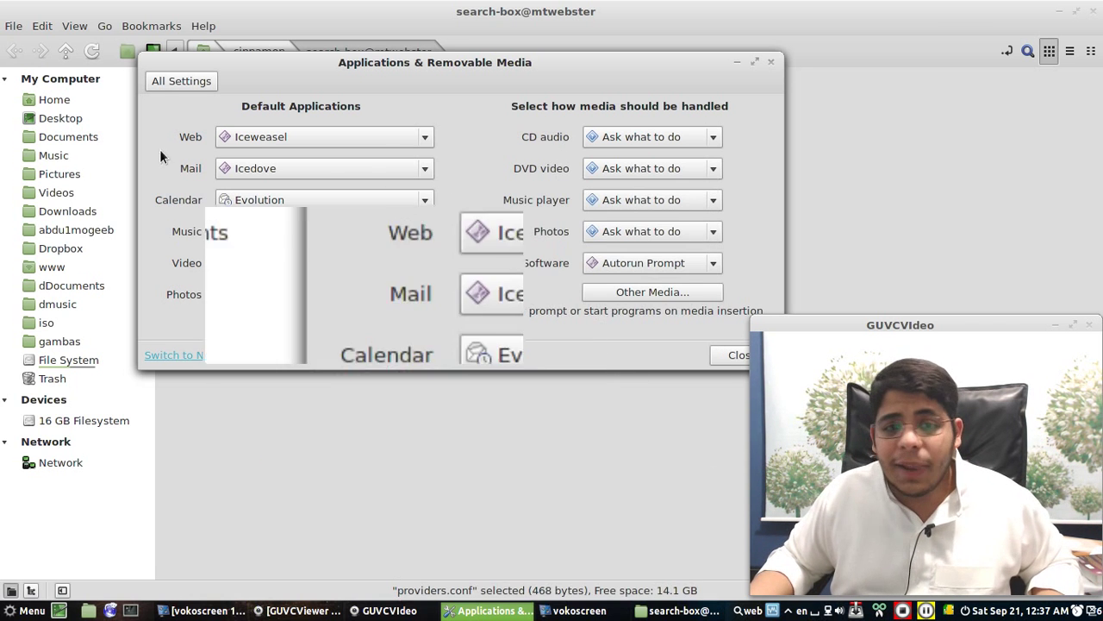
- Return to the settings overview, minimize the file manager, and select AccuWeather Desklet in the Desklets settings
left_click(183, 81)
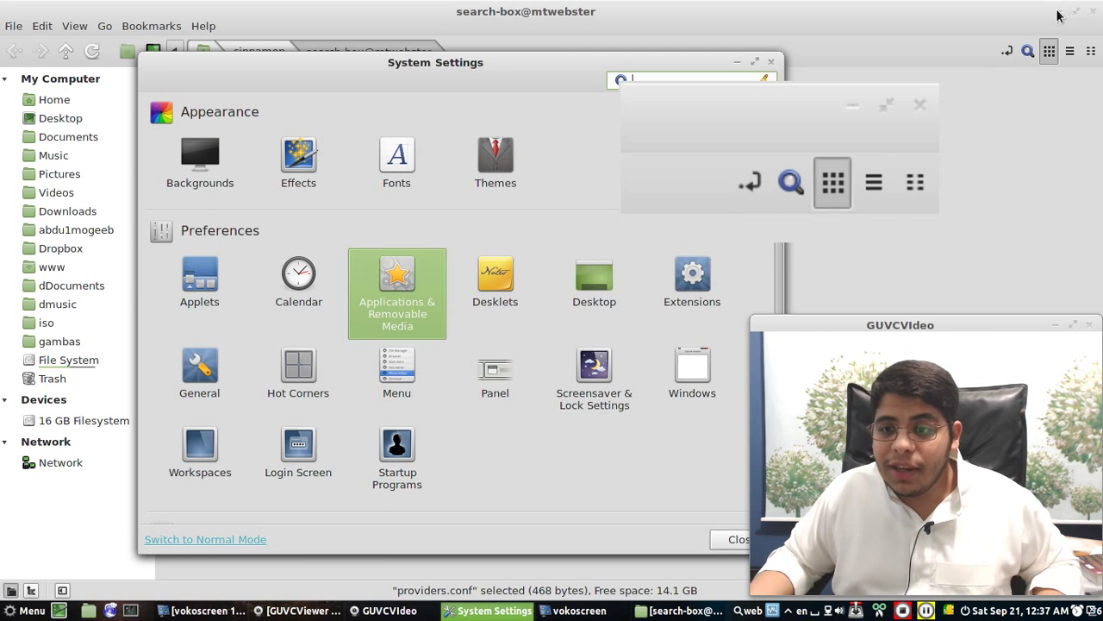
left_click(1058, 16)
left_click(505, 274)
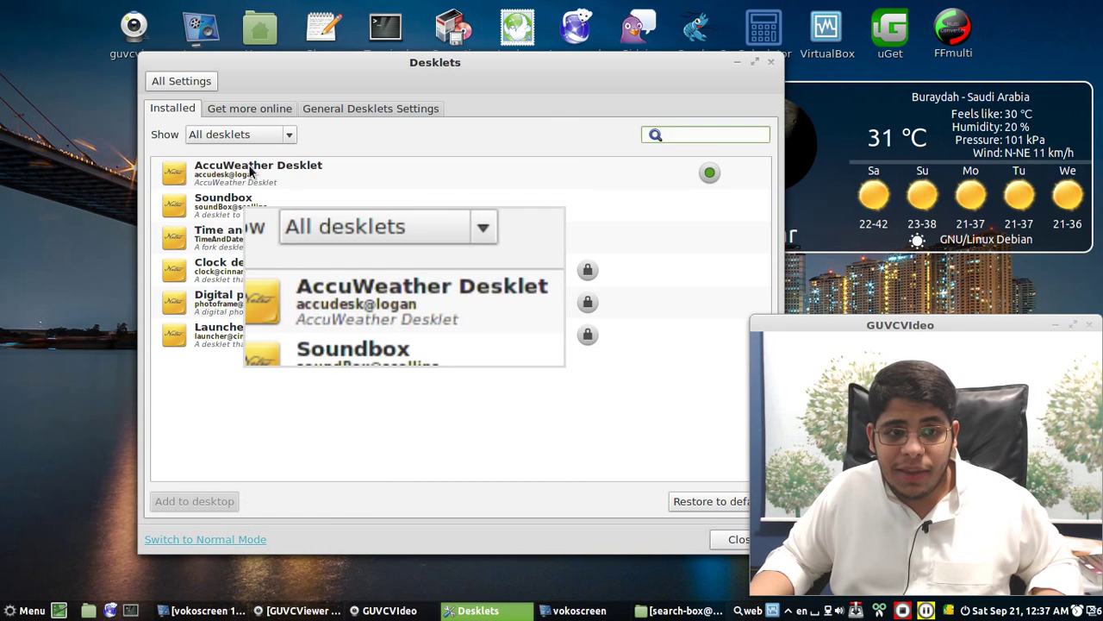
left_click(250, 171)
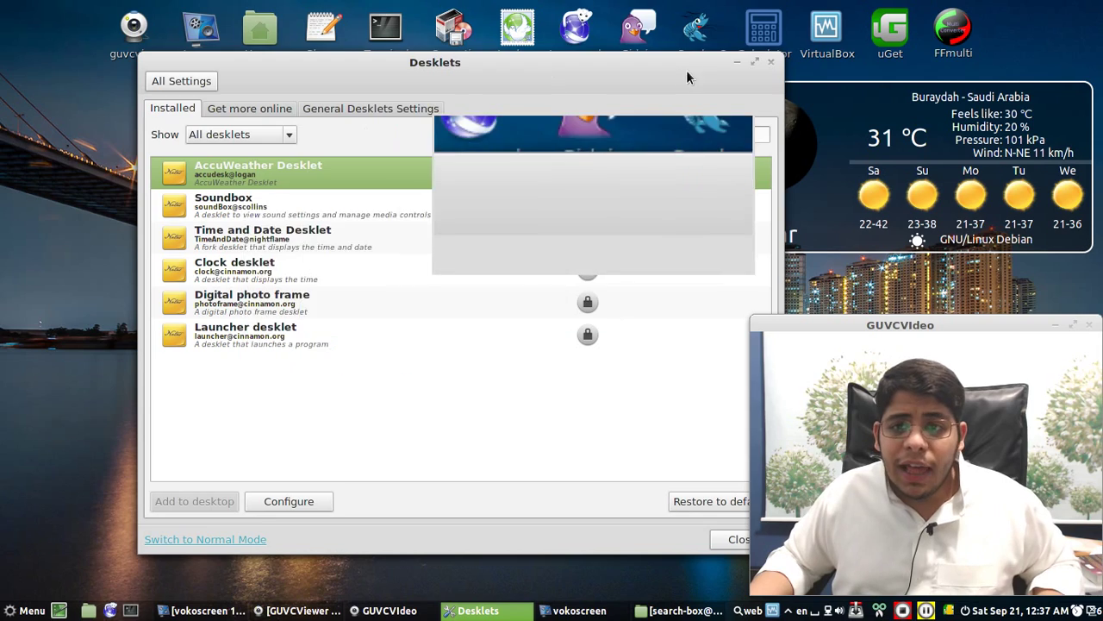
- Clear the Desklets window away, open the weather desklet's settings from the desktop, highlight its Location value, and move the window aside
left_click(770, 62)
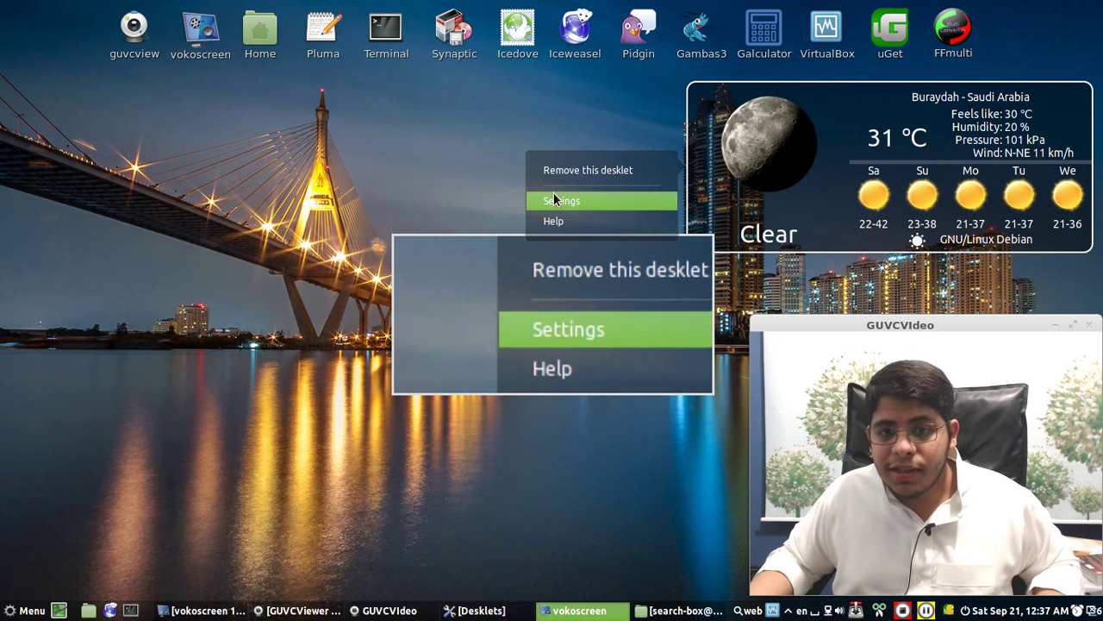
left_click(555, 197)
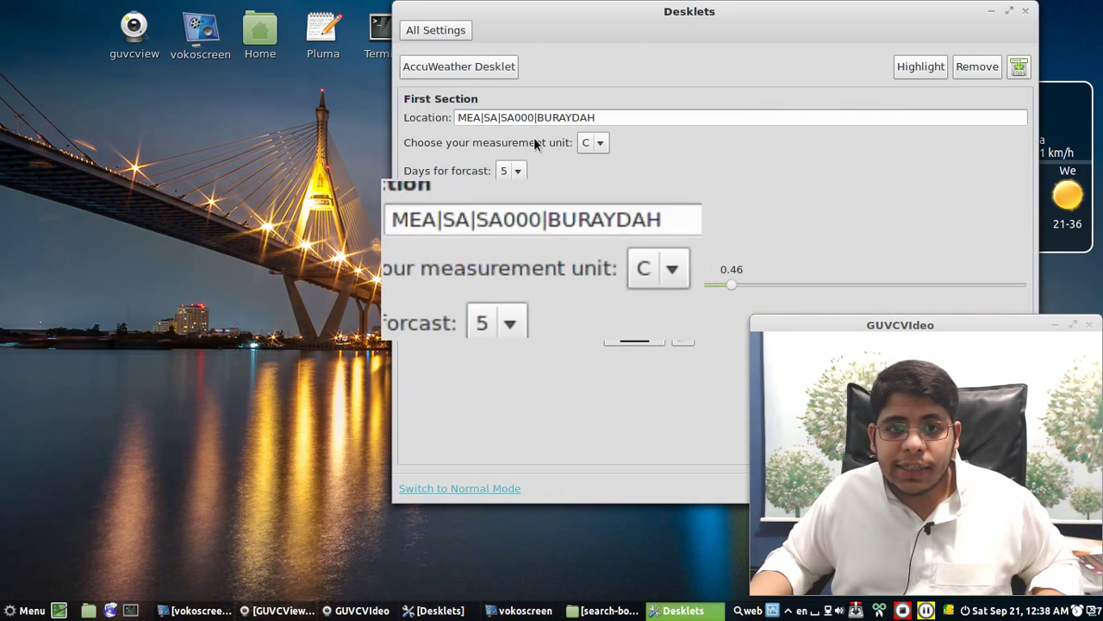
left_click_drag(515, 117, 535, 117)
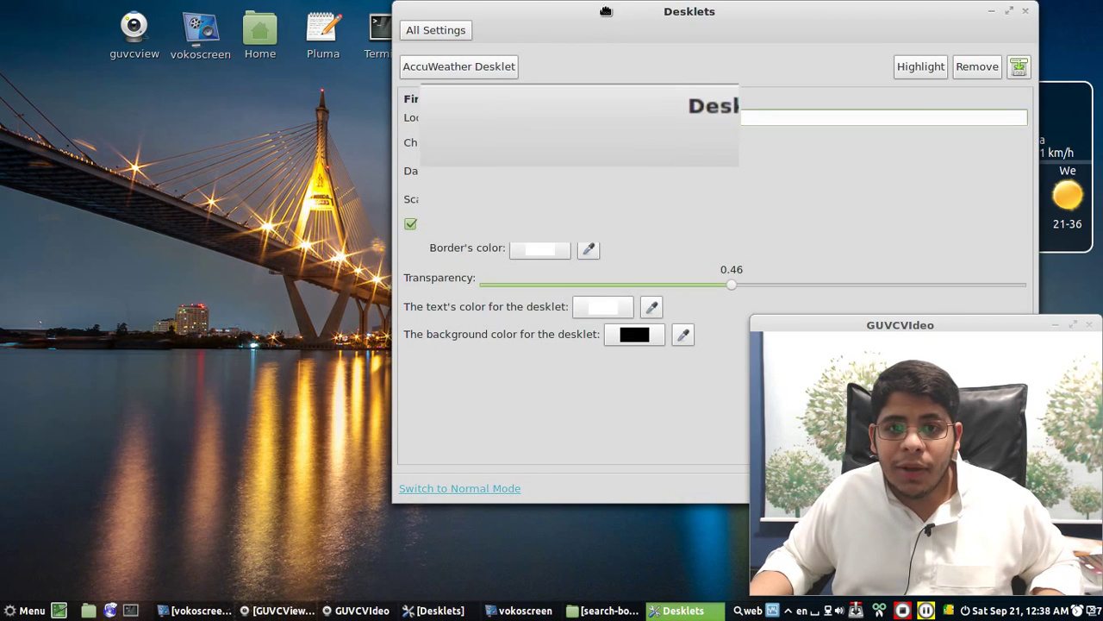
left_click_drag(606, 11, 251, 30)
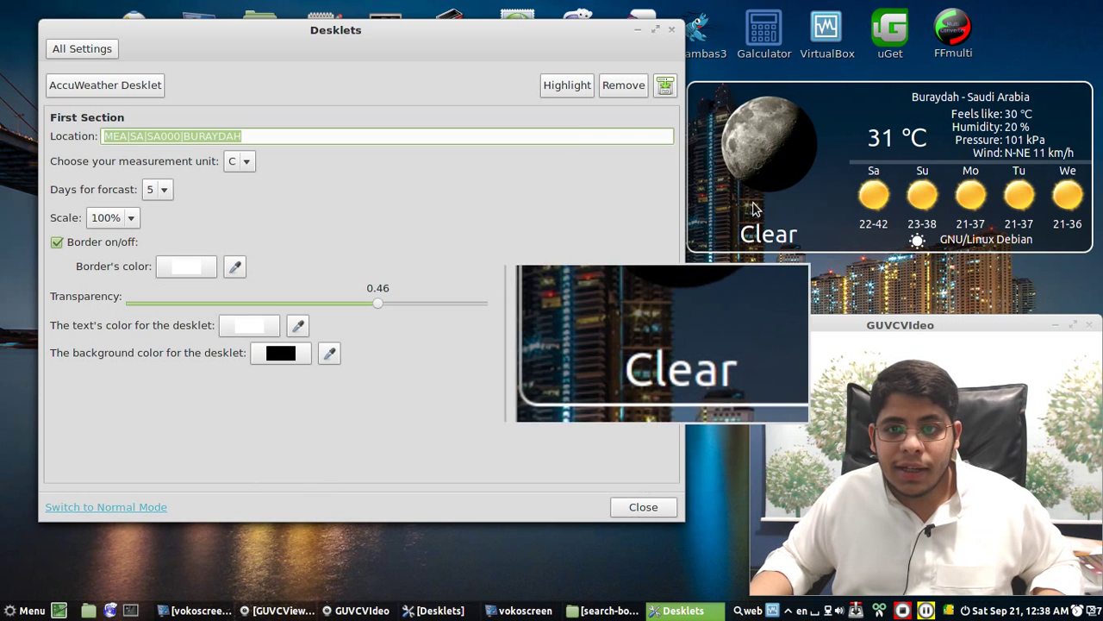
right_click(754, 165)
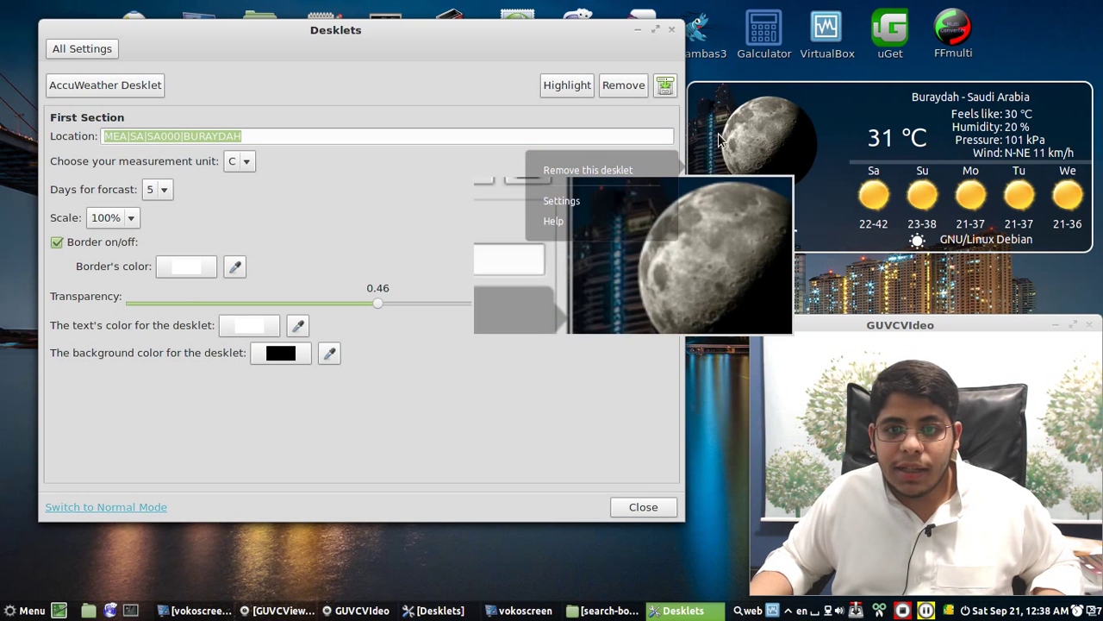
left_click(505, 164)
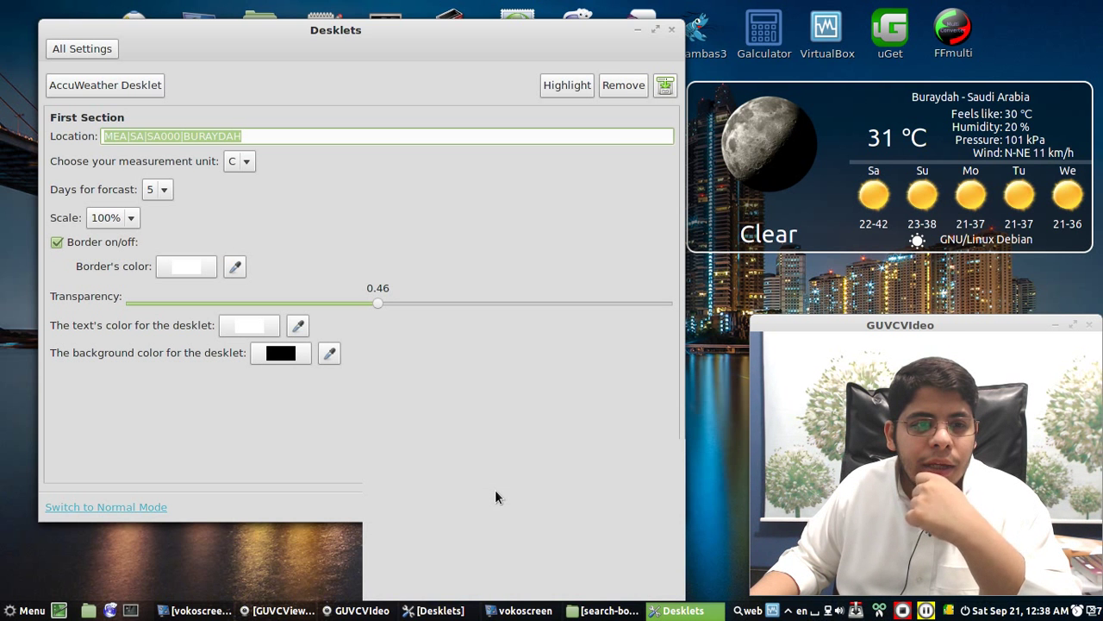
- Highlight the accudesk@logan folder name in the file manager path and copy the city-find lookup address from the README
left_click(925, 610)
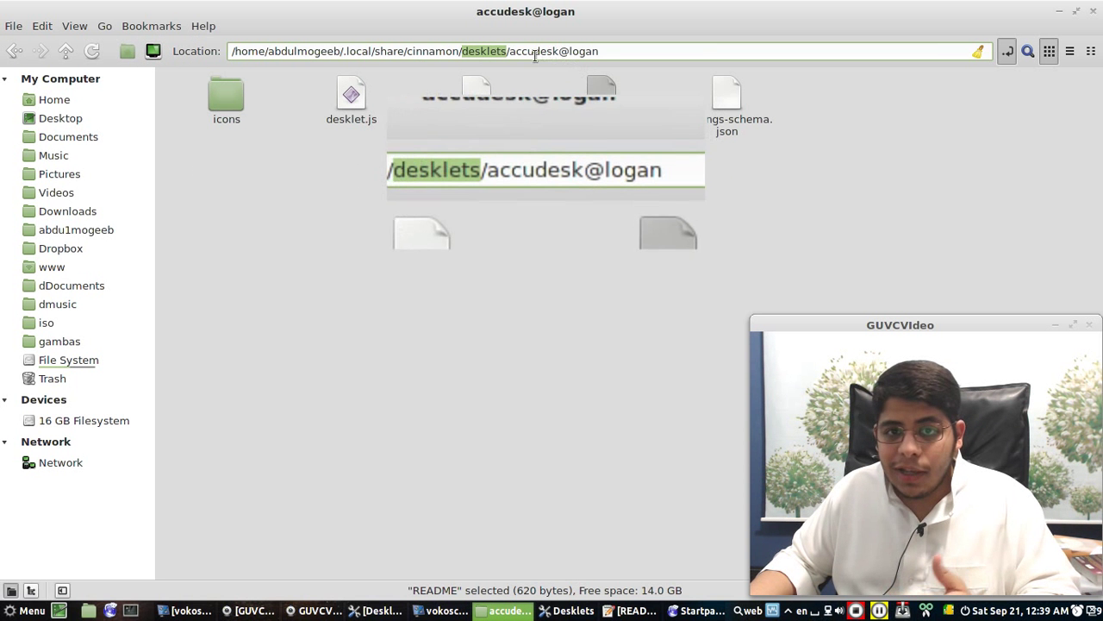
left_click_drag(512, 53, 595, 49)
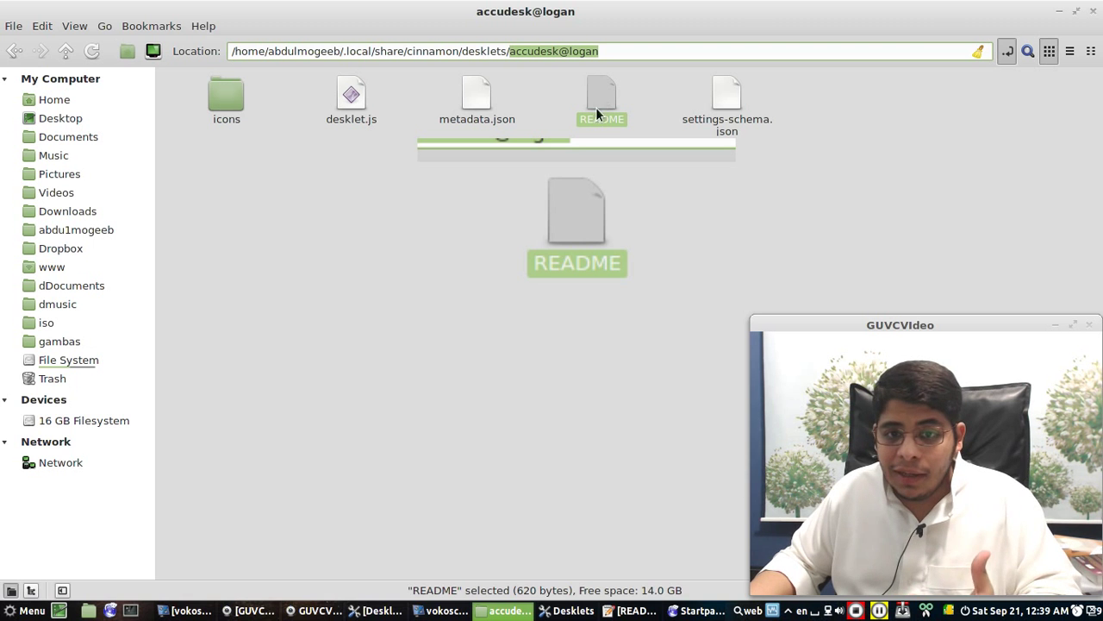
left_click(613, 612)
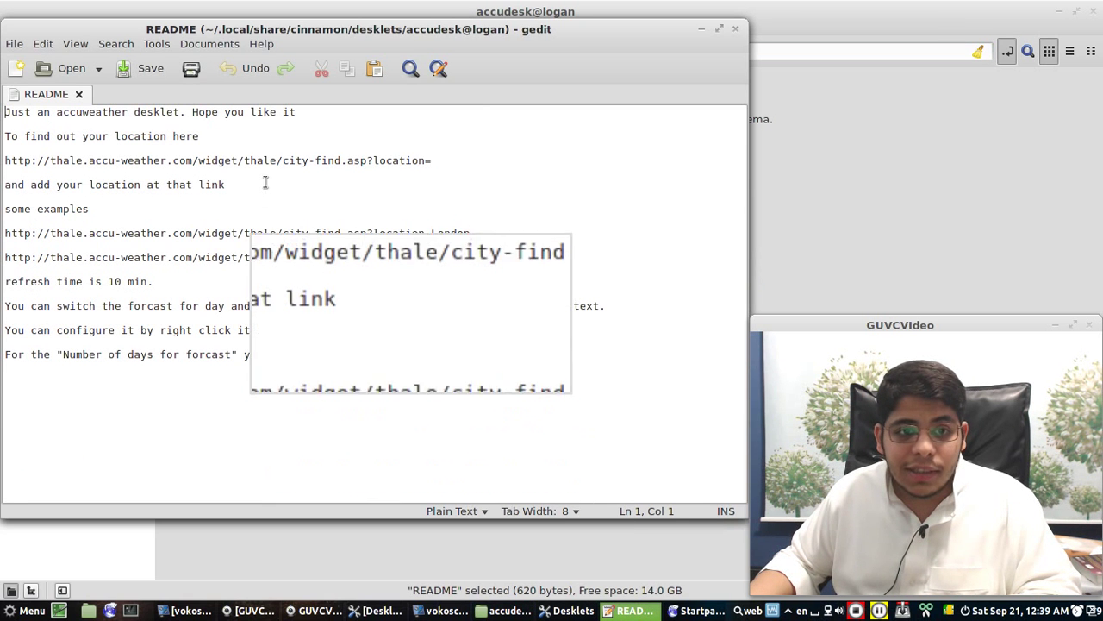
triple_click(266, 179)
left_click(268, 169)
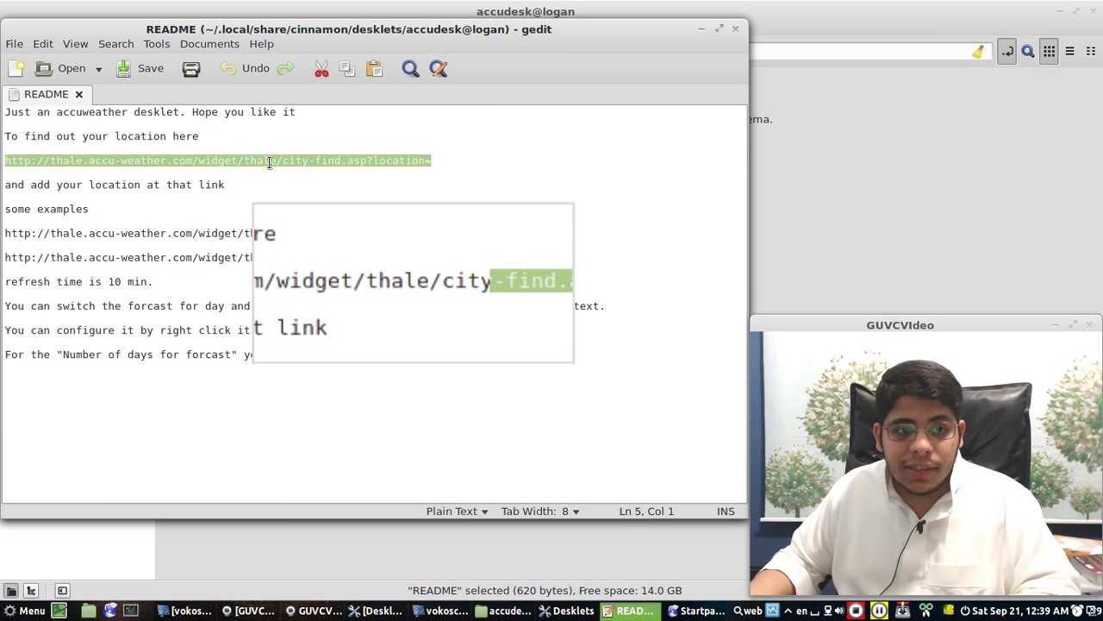
key("ctrl+c")
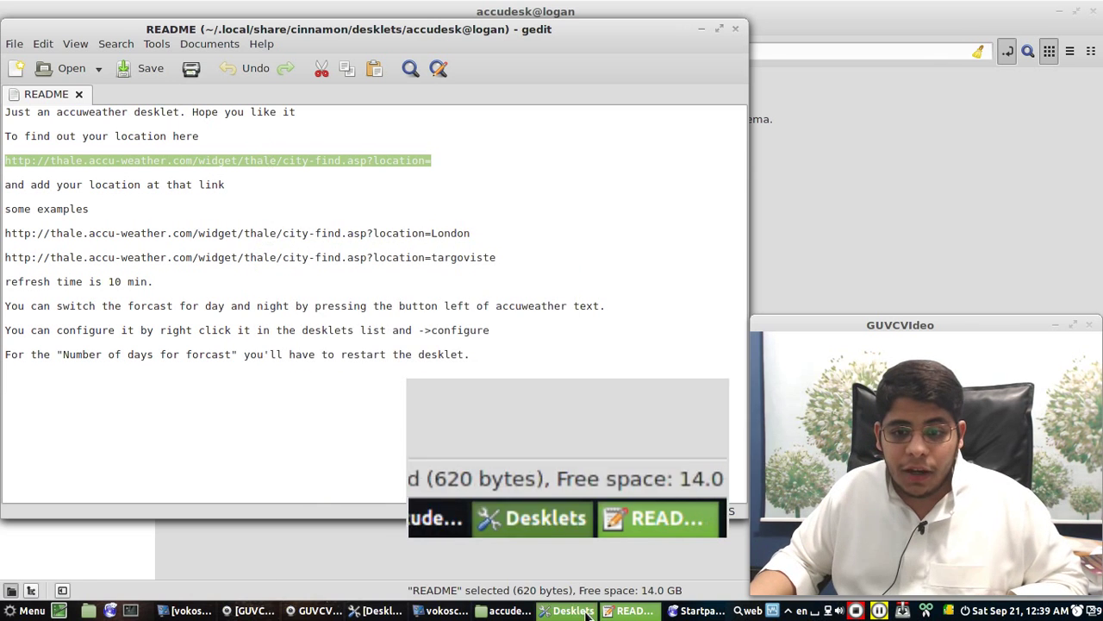
- In Iceweasel, dismiss the uGet download prompt and load the city-find lookup address with Buraydah as the location
left_click(699, 610)
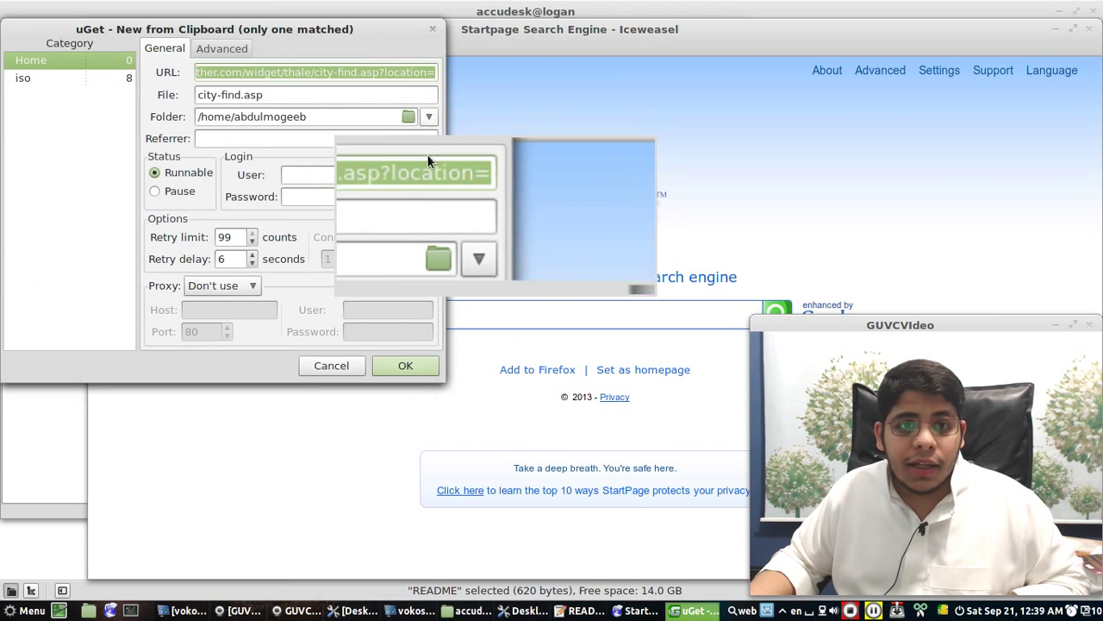
left_click(362, 364)
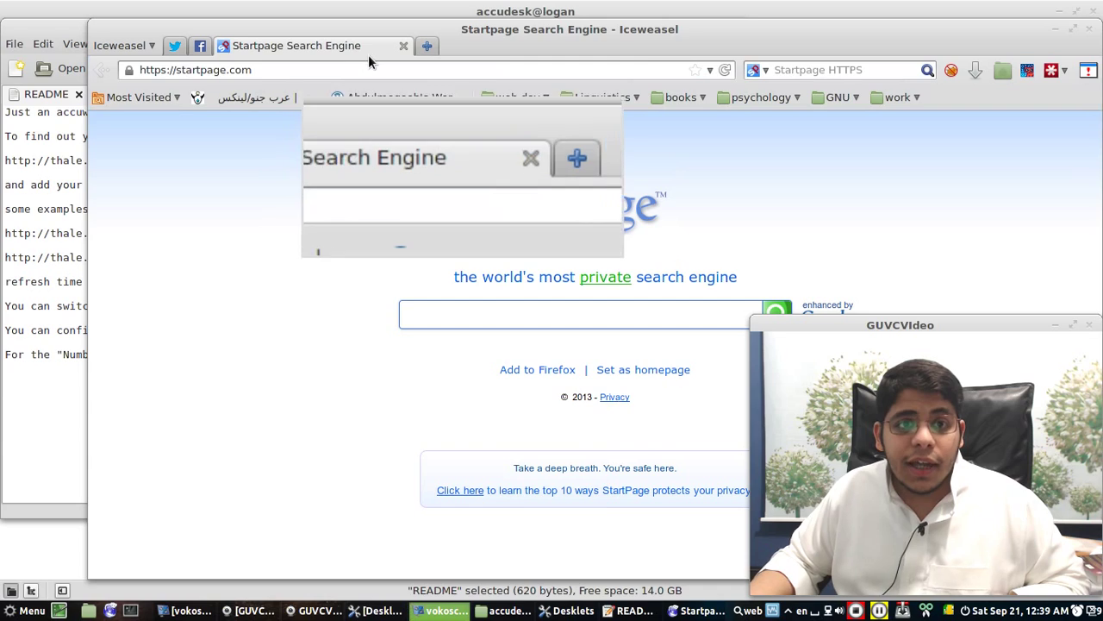
left_click(368, 69)
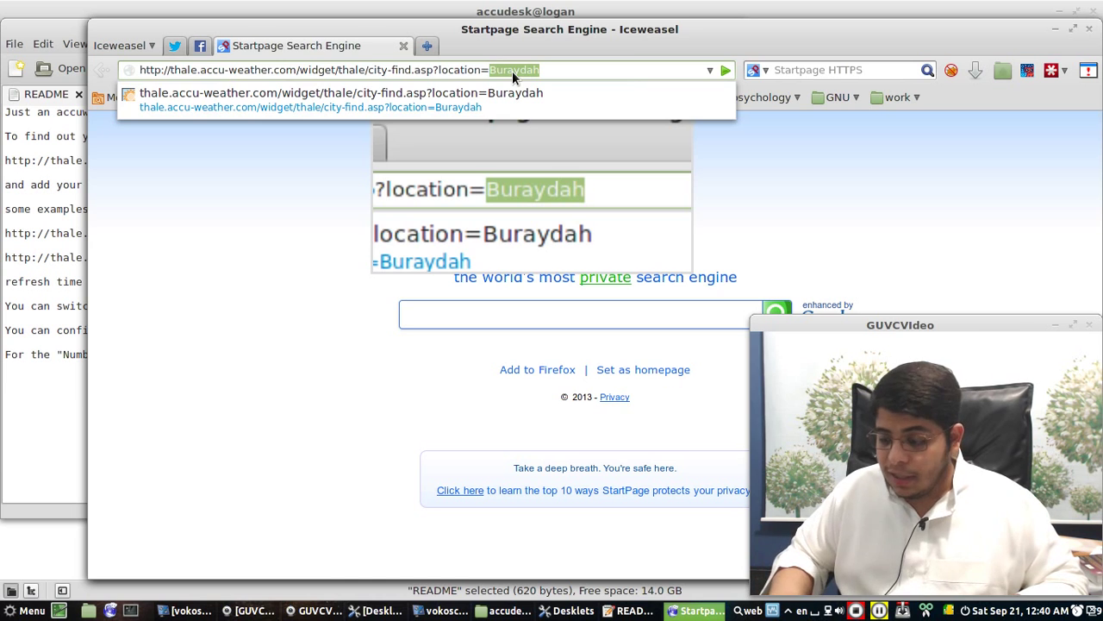
key("Return")
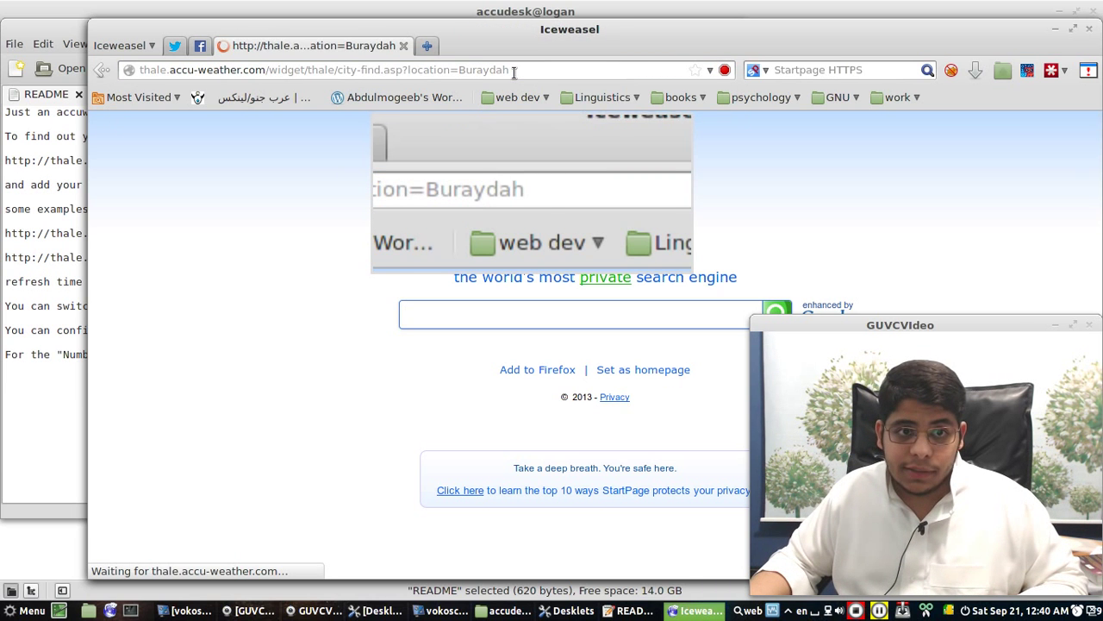
- Copy Buraydah's location code from the location attribute in the lookup page's XML
left_click_drag(589, 159, 759, 162)
right_click(757, 164)
left_click(728, 169)
- Minimize the browser and file manager, close the README, and put the cursor at the end of the weather desklet's Location value
left_click(1073, 28)
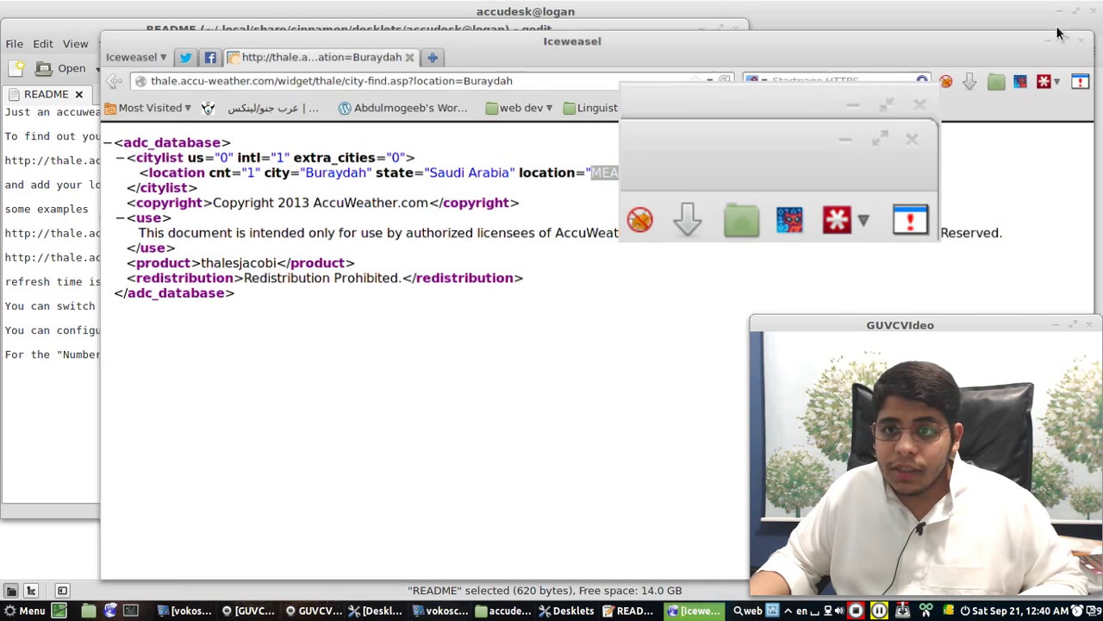
left_click(1059, 35)
left_click(1059, 11)
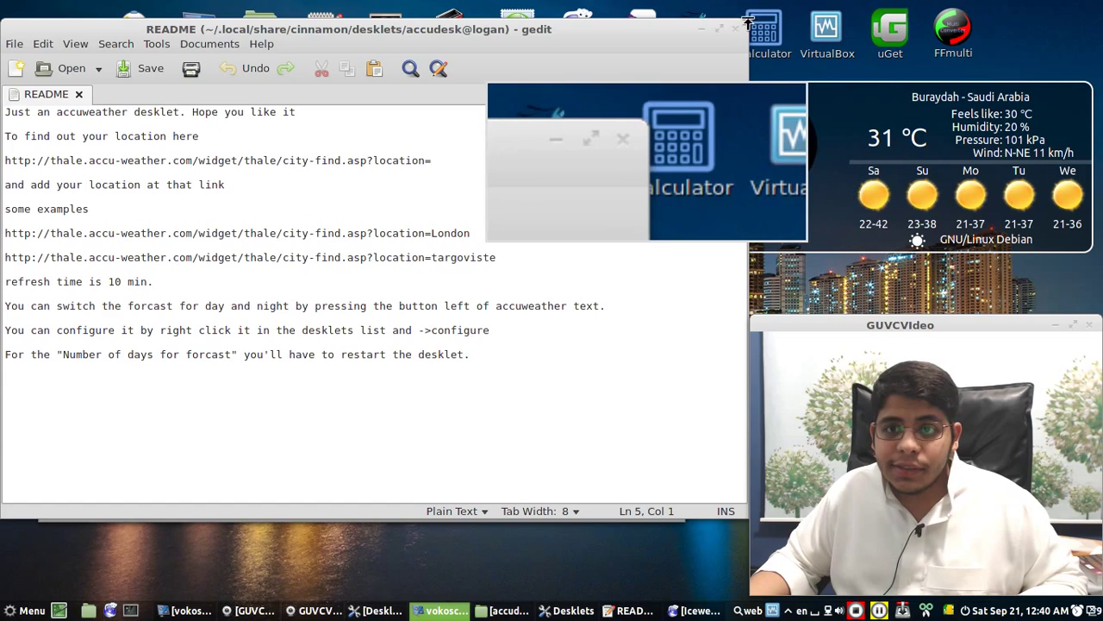
left_click(738, 26)
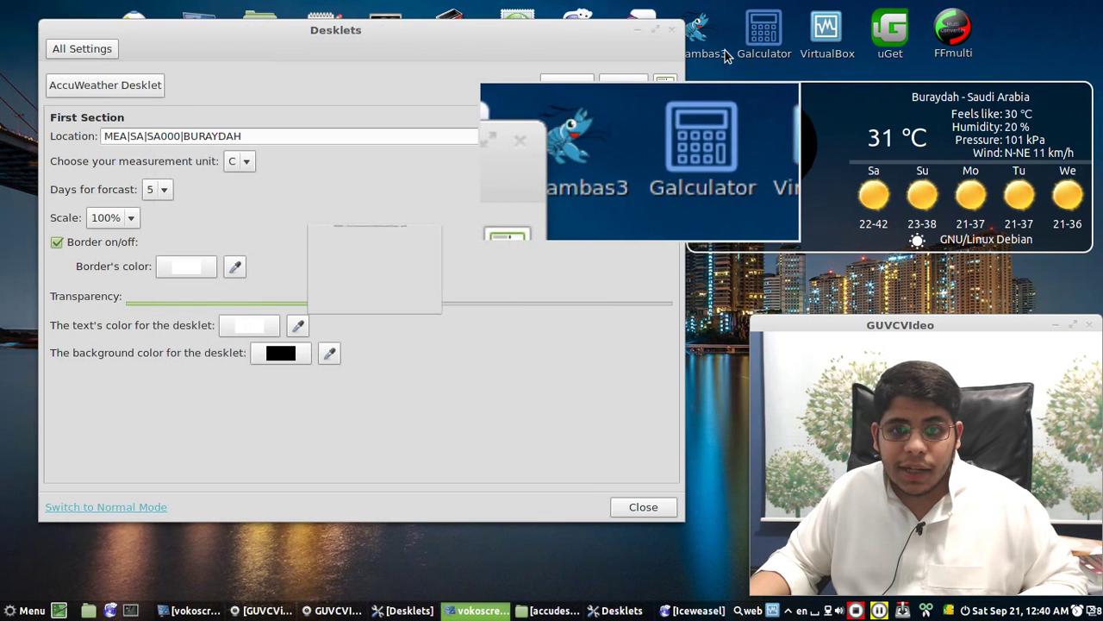
left_click(210, 136)
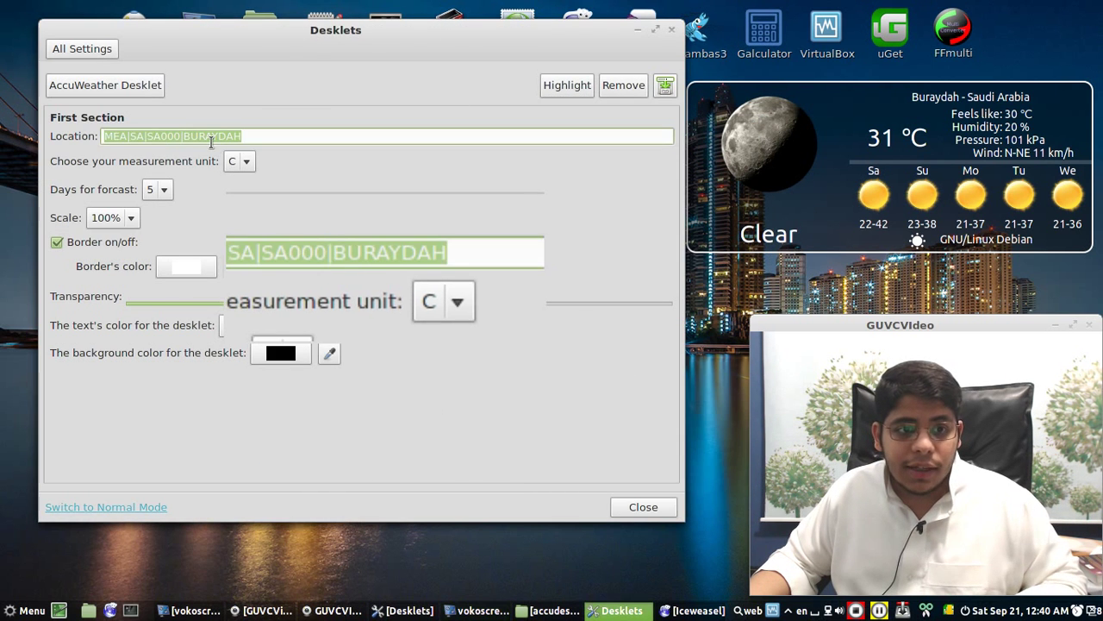
key("End")
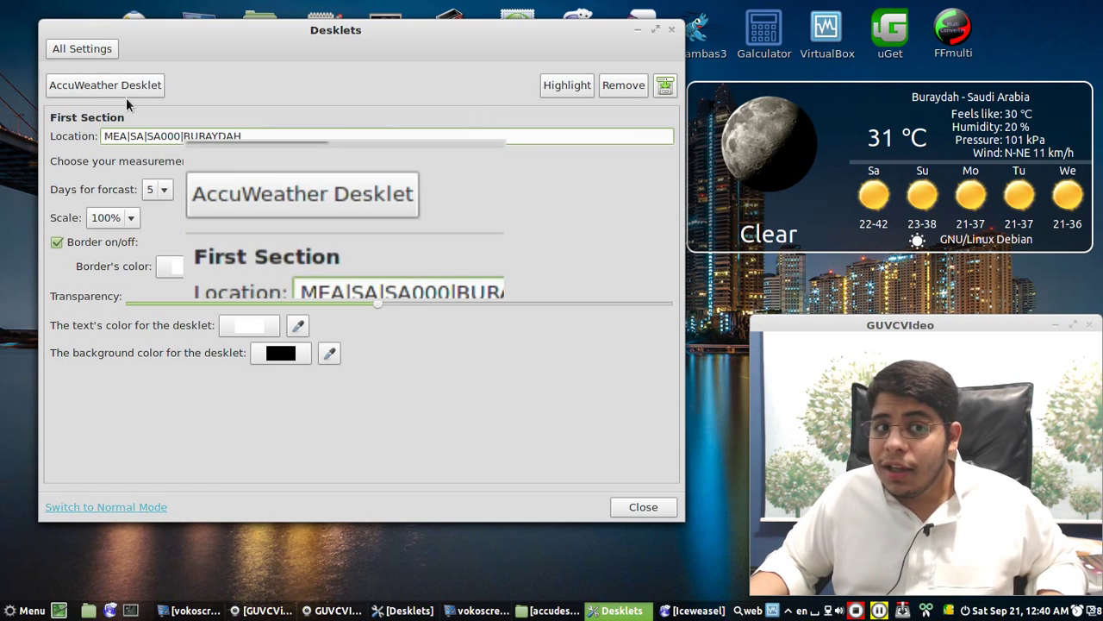
- Reopen the Desklets settings from the settings overview, view the AccuWeather Desklet's configuration, and examine its context options in the installed list
left_click(83, 47)
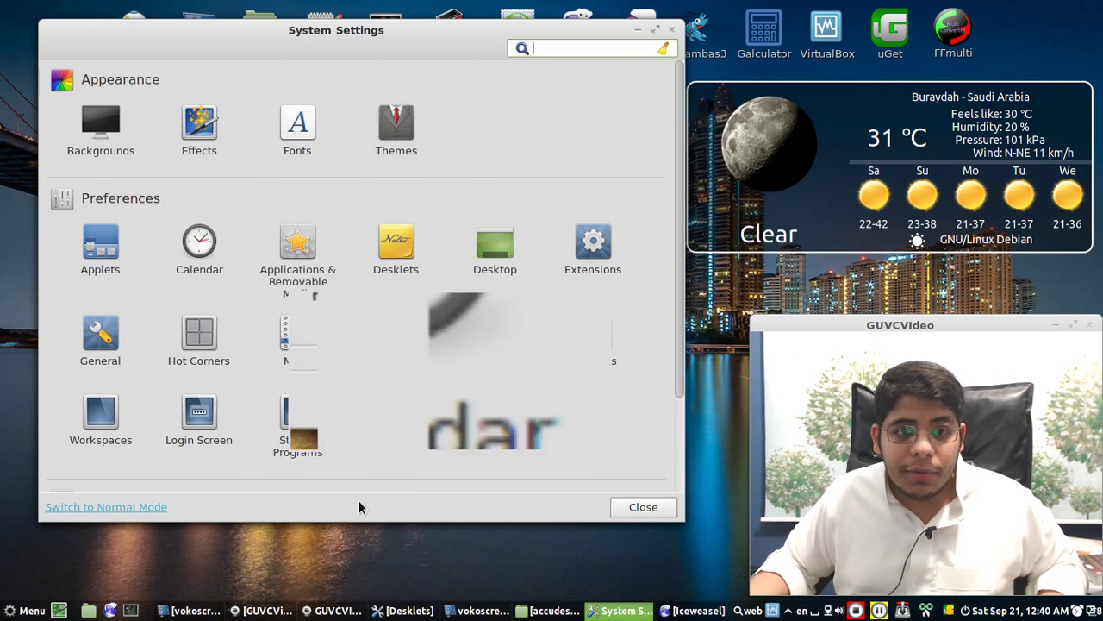
left_click(391, 258)
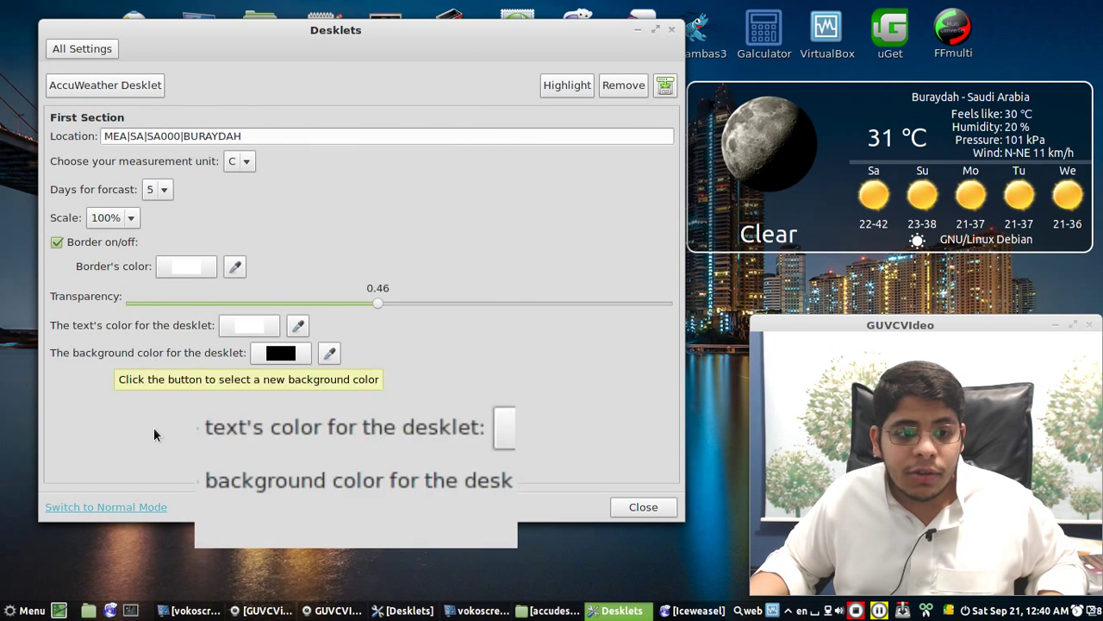
left_click(122, 87)
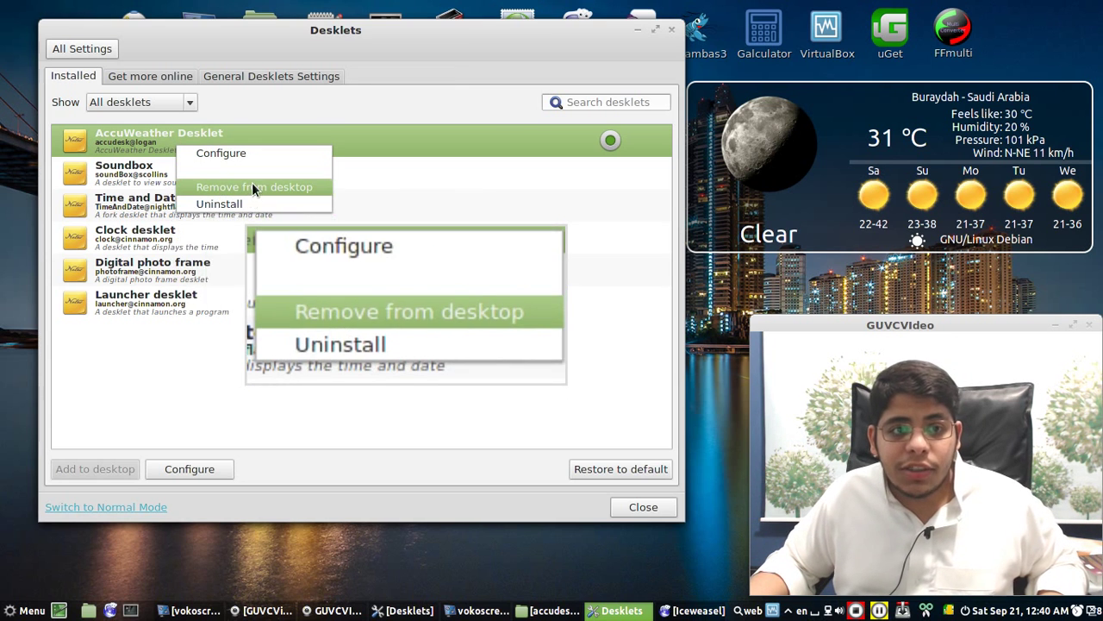
left_click(112, 200)
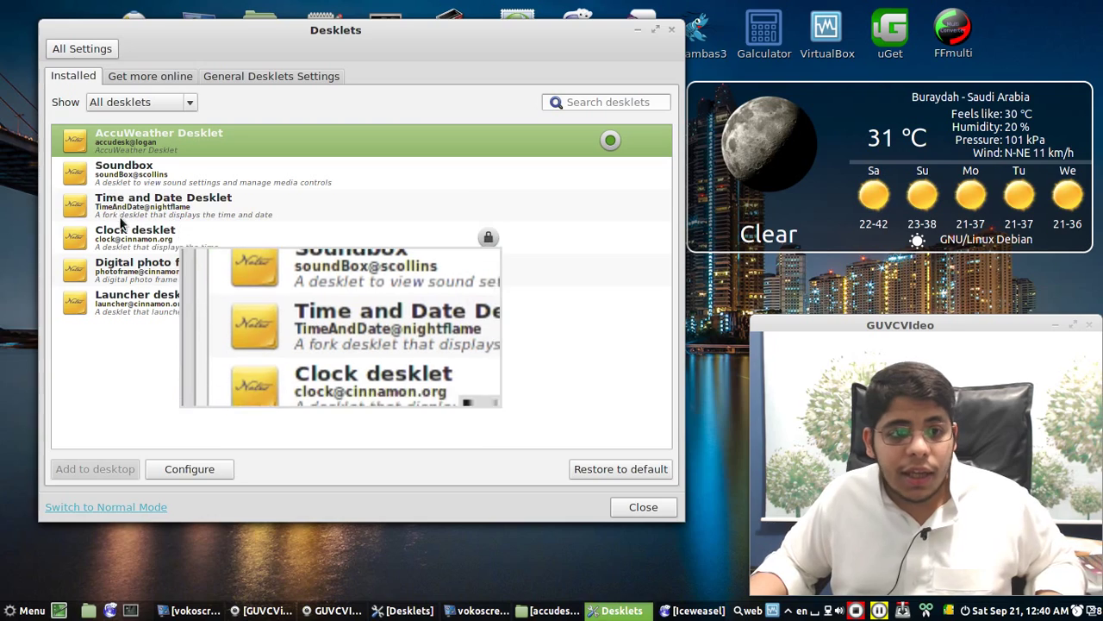
- Add the Clock desklet to the desktop and, with the settings window minimized, move the clock beside the bridge tower
left_click(120, 245)
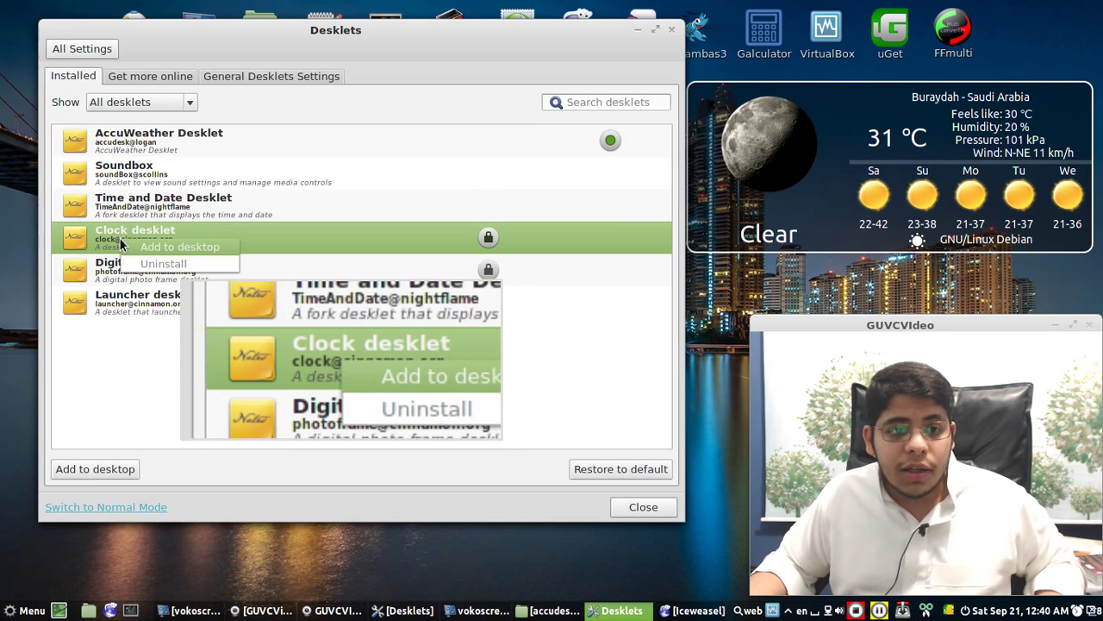
left_click(137, 246)
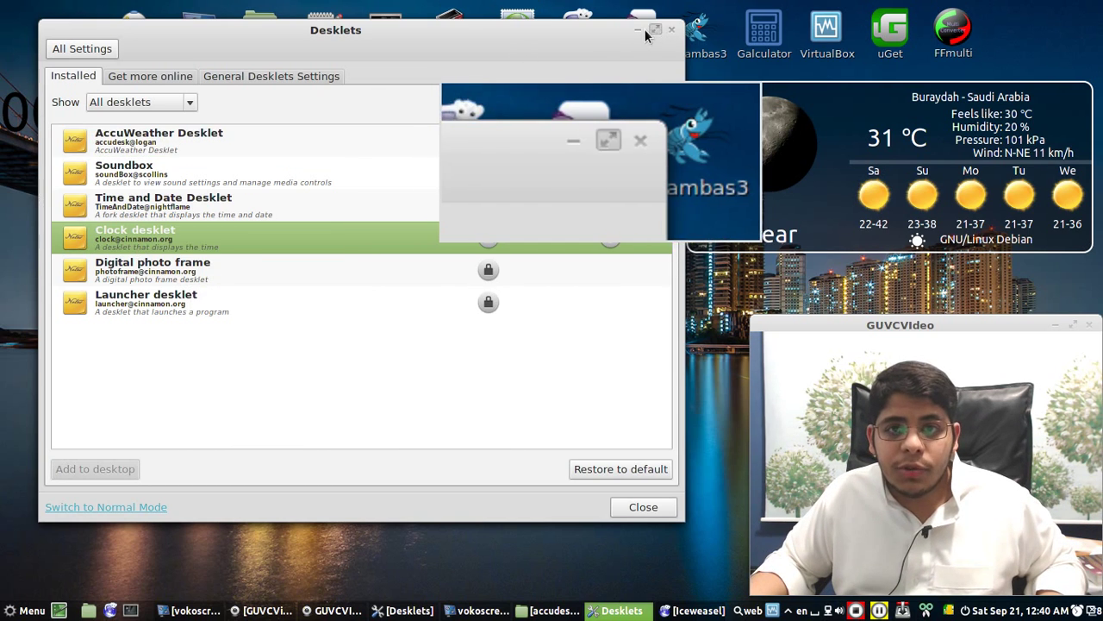
left_click(635, 30)
left_click_drag(103, 115, 447, 153)
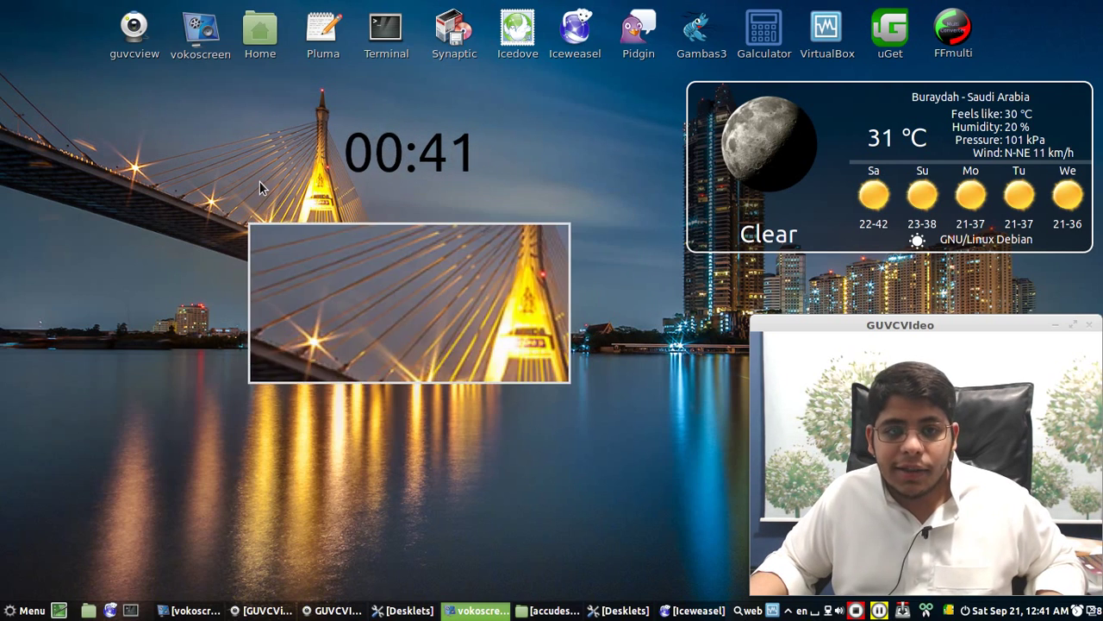
- In the general desklet settings, try No decoration, set the decoration back to Border only, and toggle snapping desklets to the grid
left_click(626, 610)
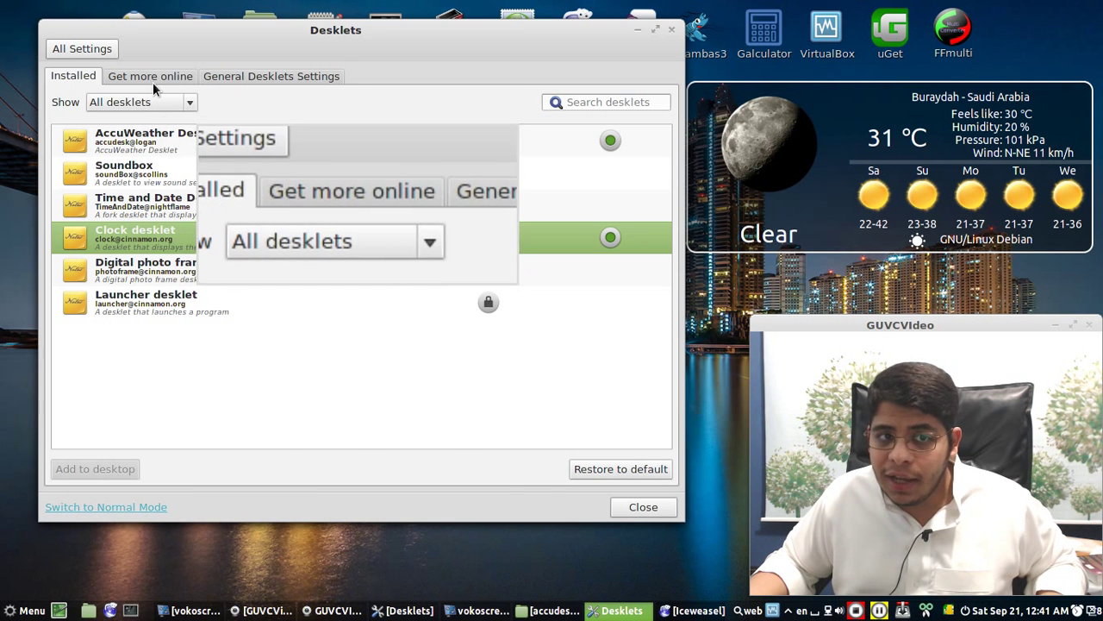
left_click(258, 79)
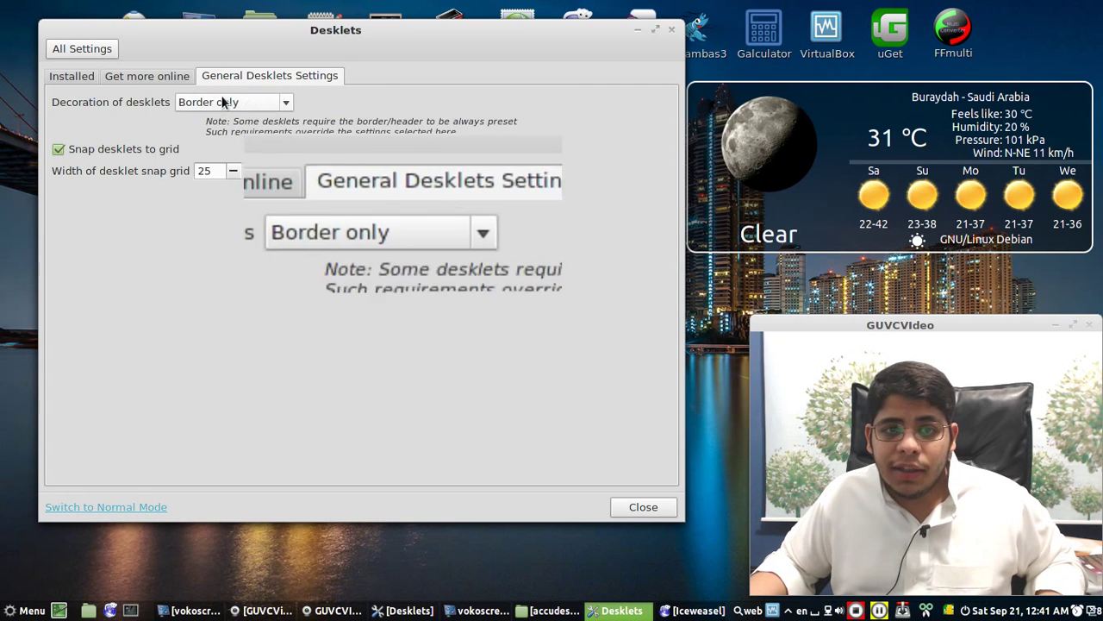
left_click(238, 103)
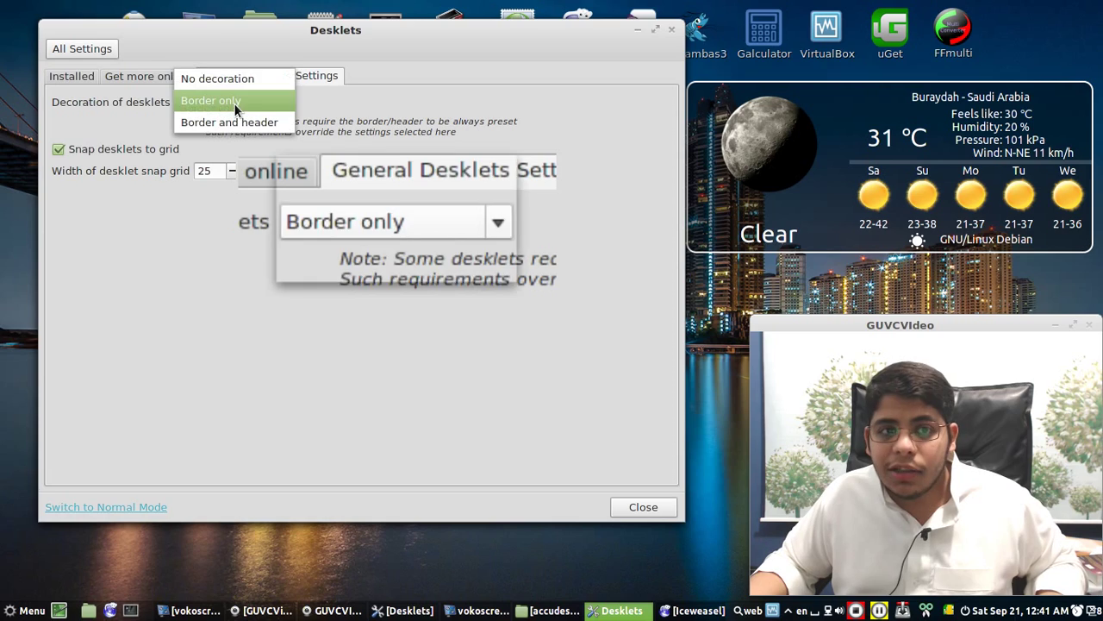
left_click(235, 85)
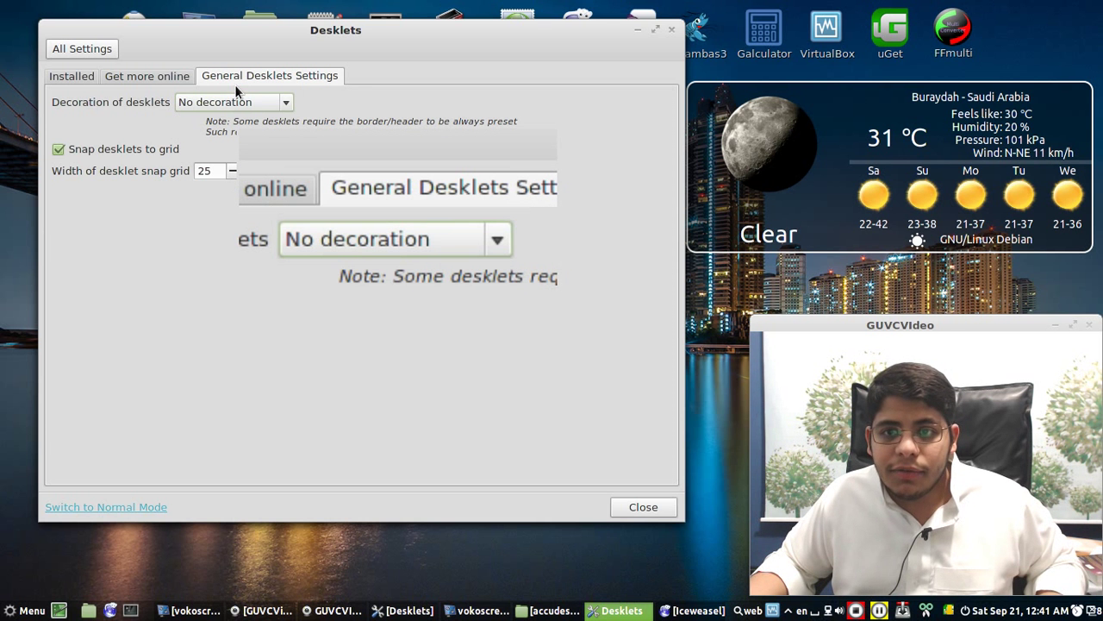
left_click(232, 102)
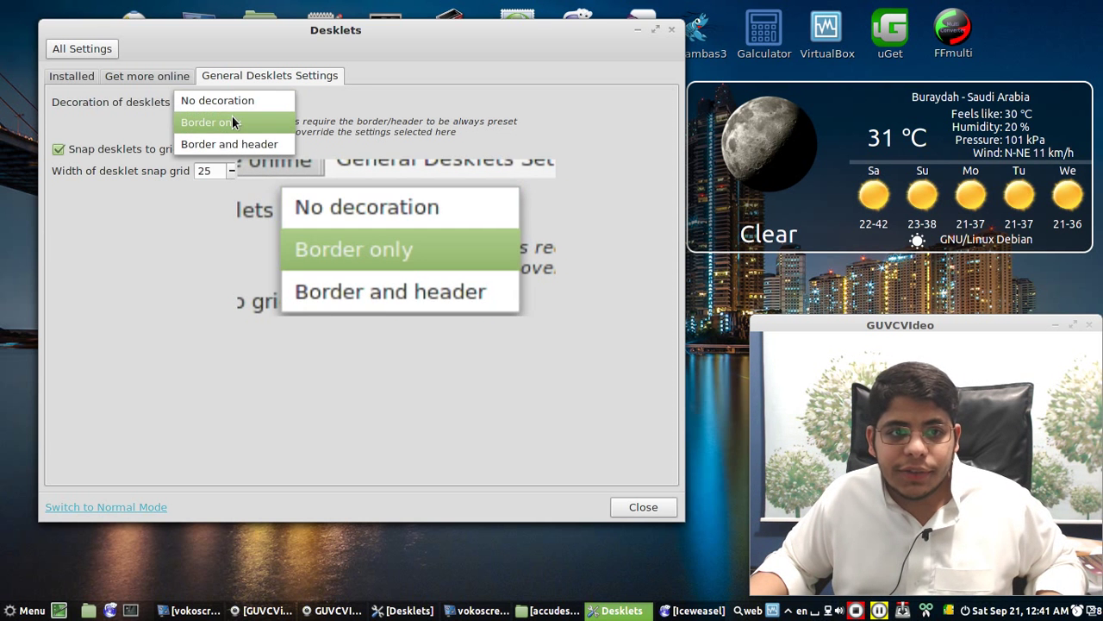
left_click(232, 121)
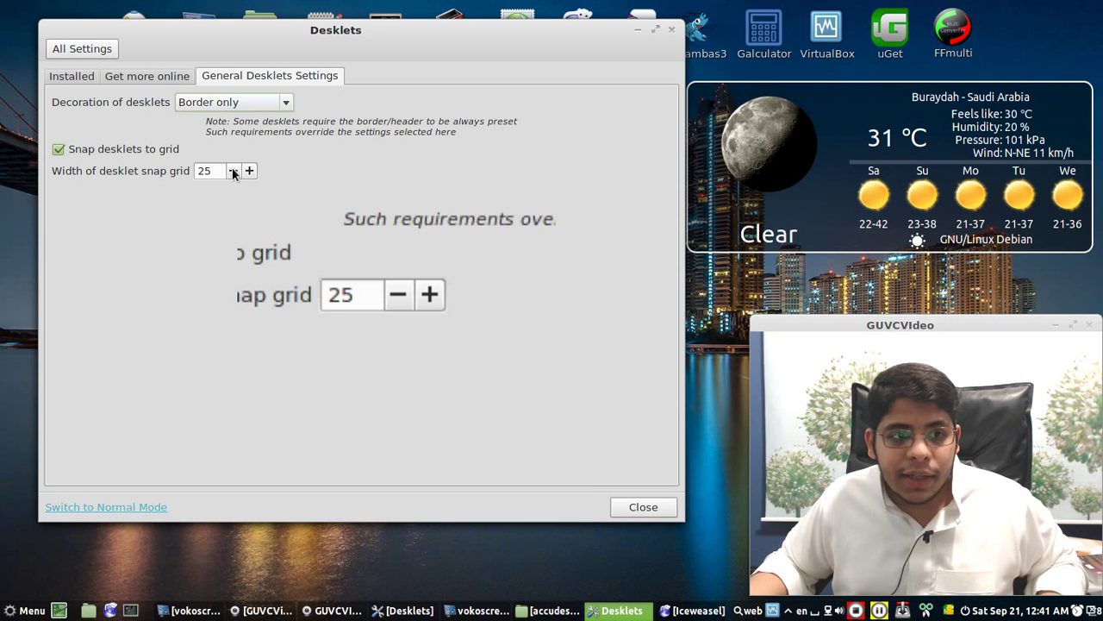
left_click(69, 148)
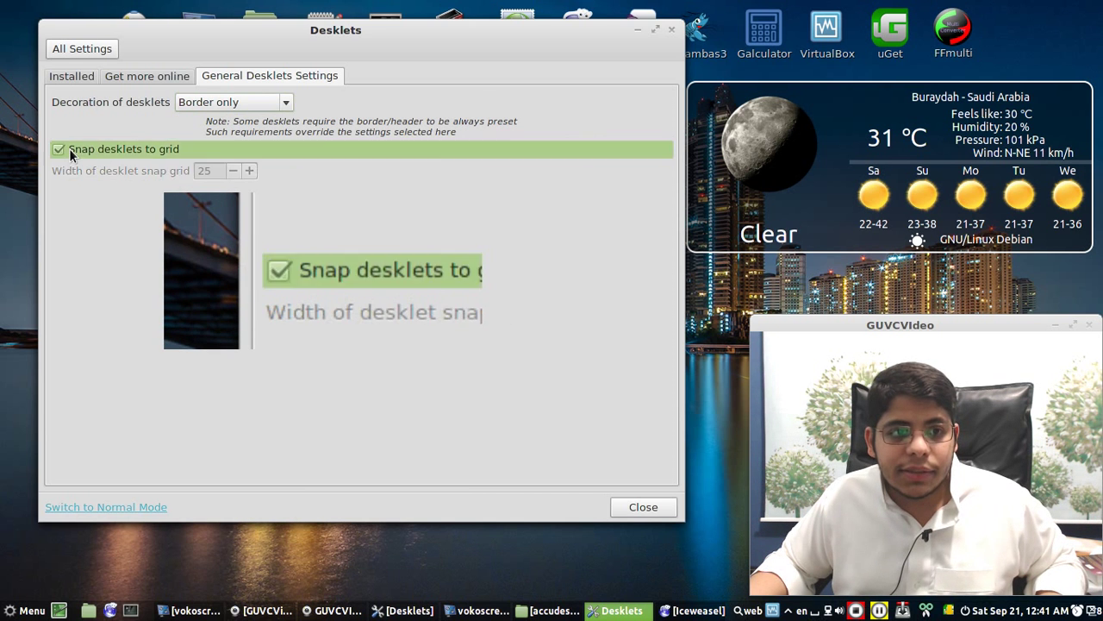
- View the icon visibility options in the Desktop settings, move the window clear of the desktop icons, and return to the overview
left_click(76, 48)
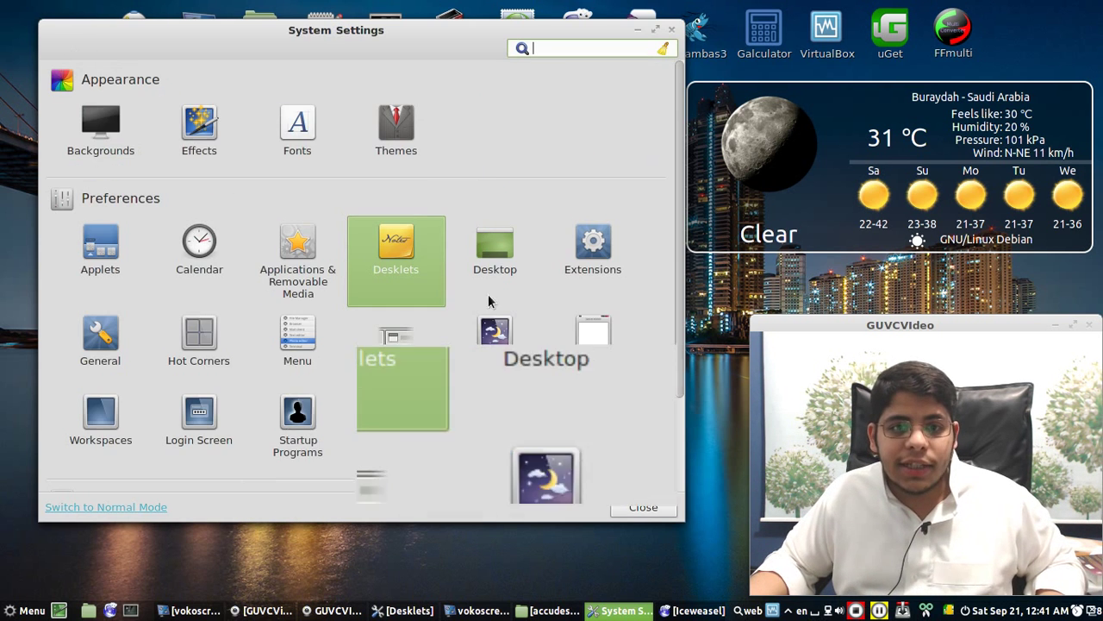
left_click(500, 271)
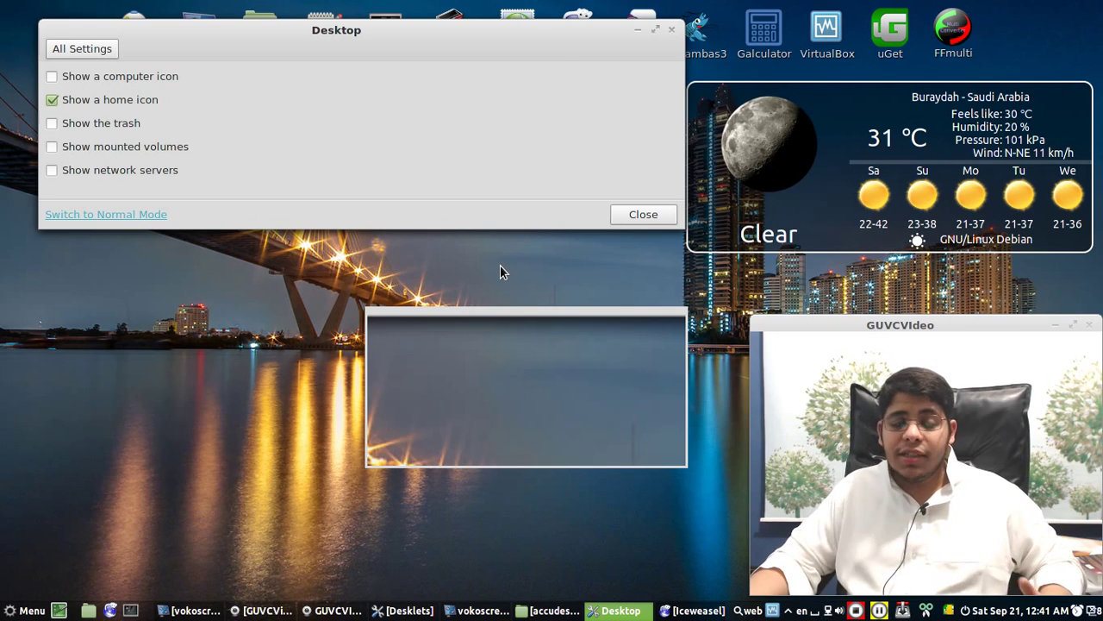
left_click_drag(229, 37, 231, 223)
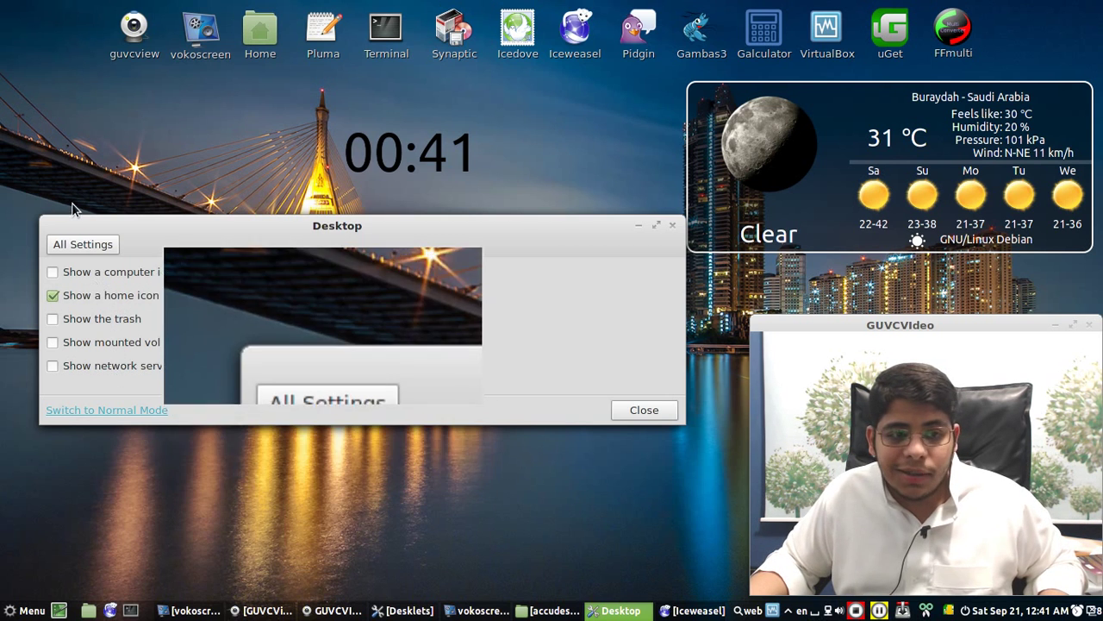
left_click(71, 250)
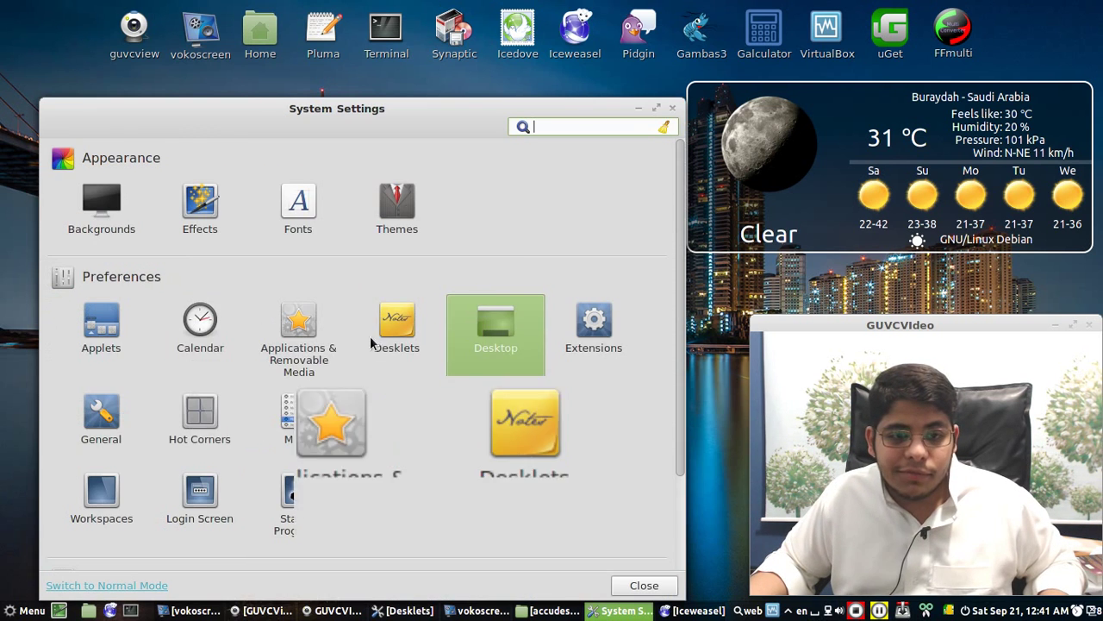
- Select the installed Maximus extension in the Extensions settings and return to the settings overview
left_click(591, 326)
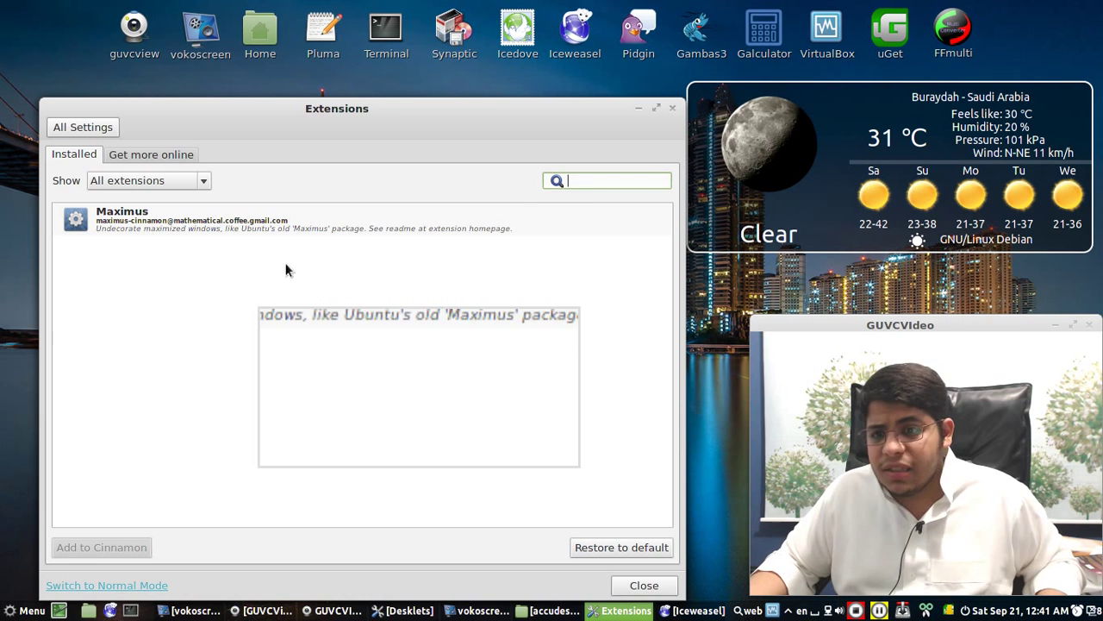
left_click(285, 221)
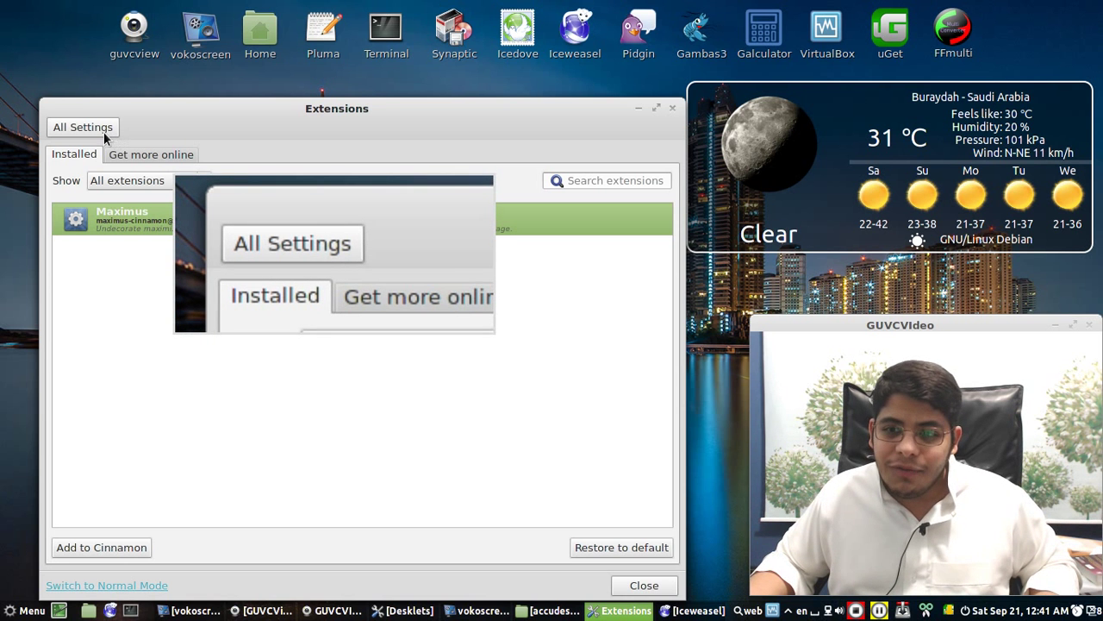
left_click(104, 131)
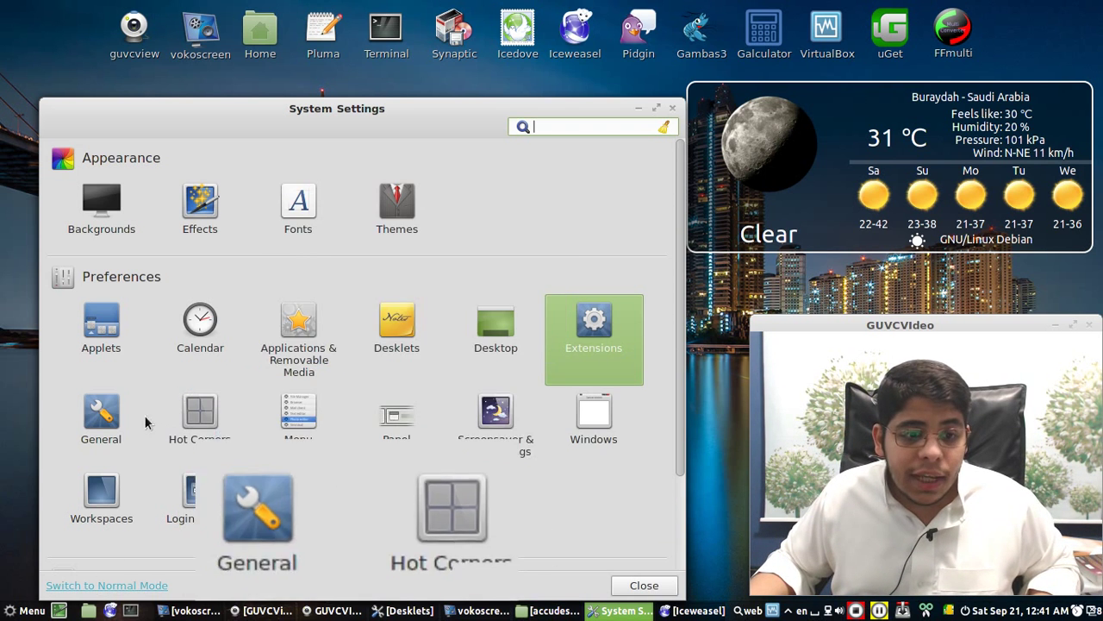
- View the General settings, and preview the Expo hot corner from the Hot Corners settings
left_click(115, 421)
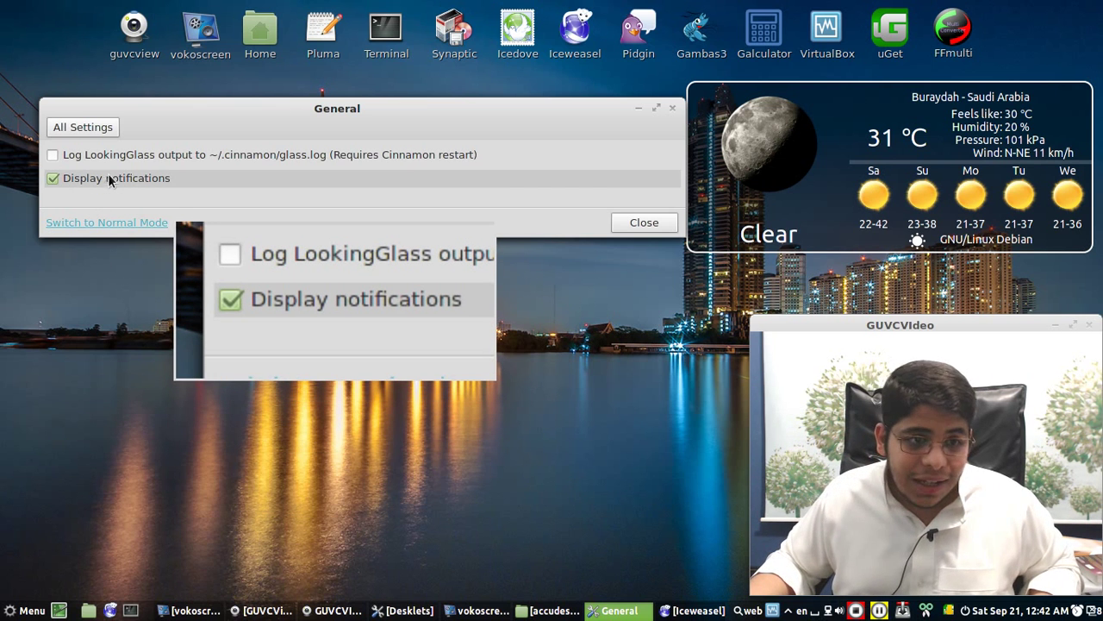
left_click(113, 127)
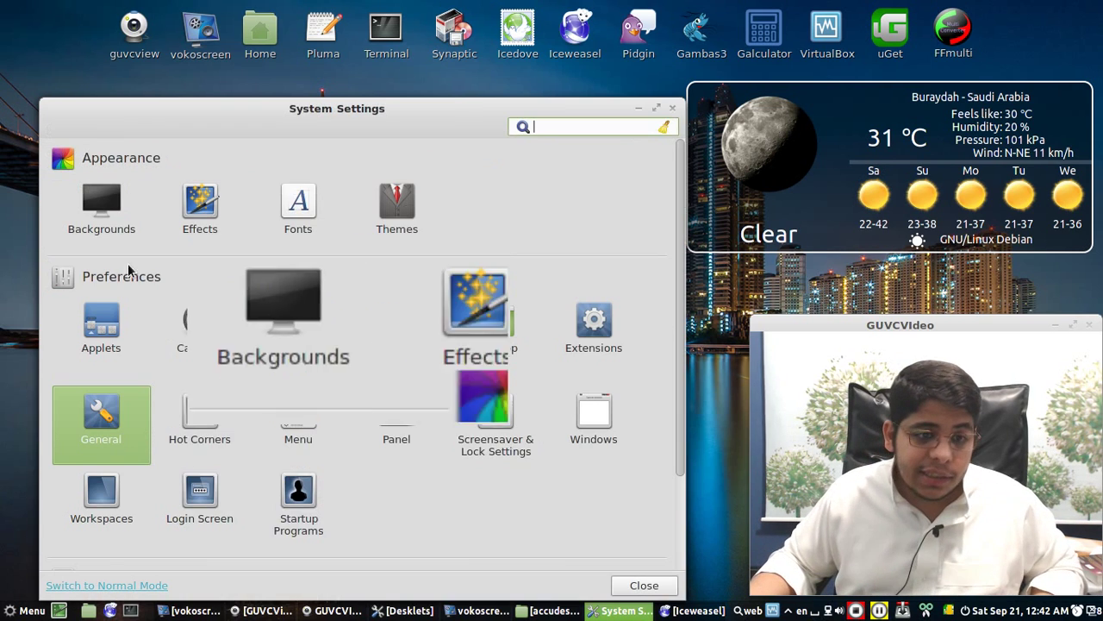
left_click(198, 444)
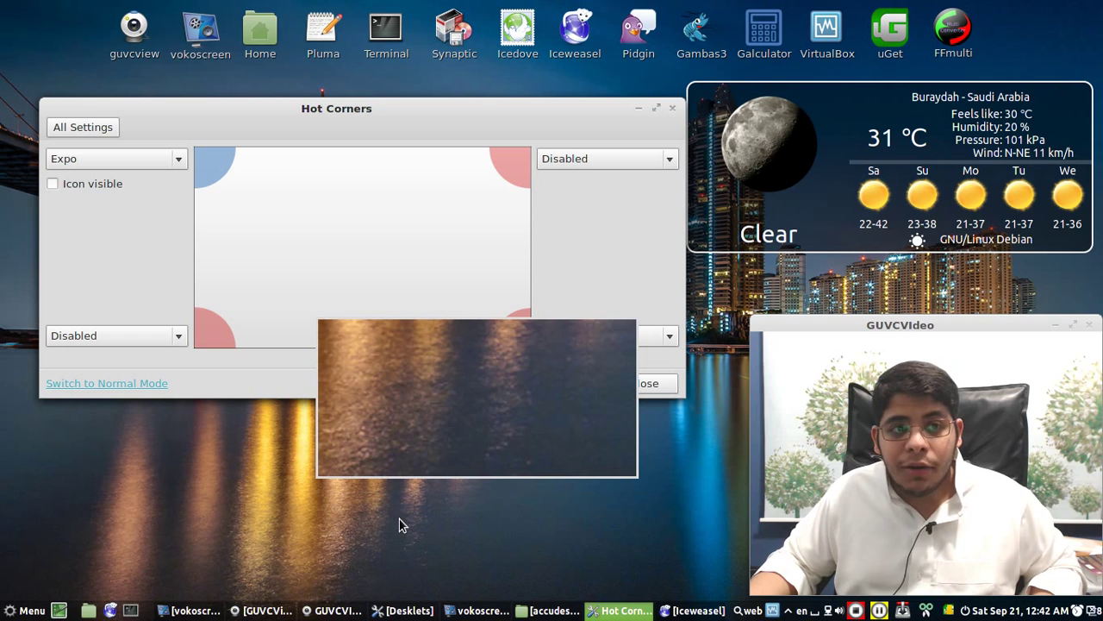
mouse_move(1, 4)
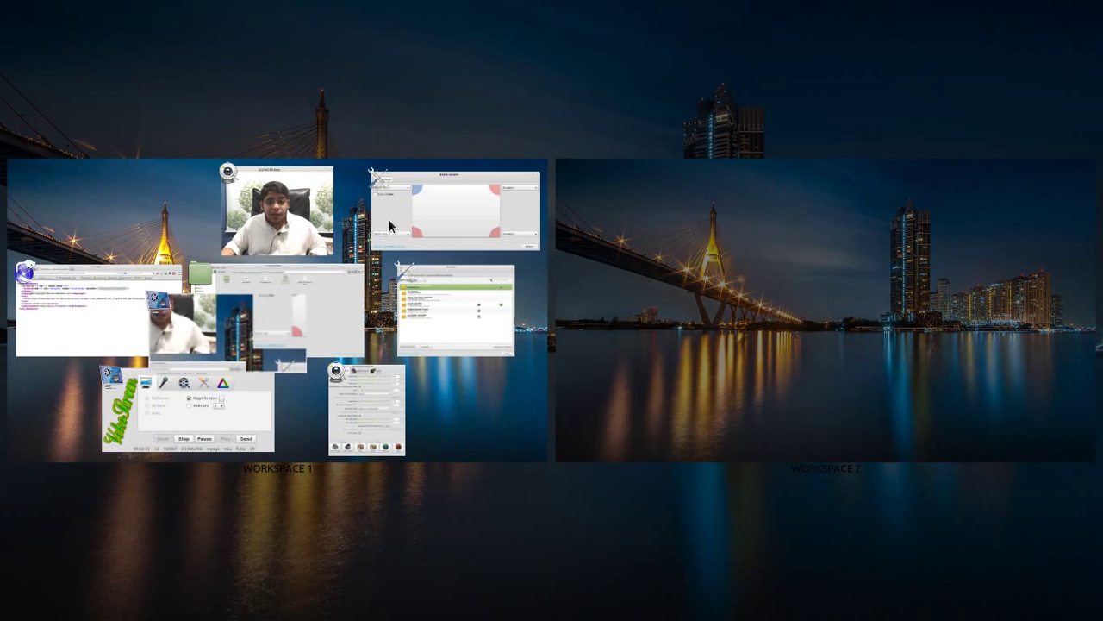
left_click(389, 226)
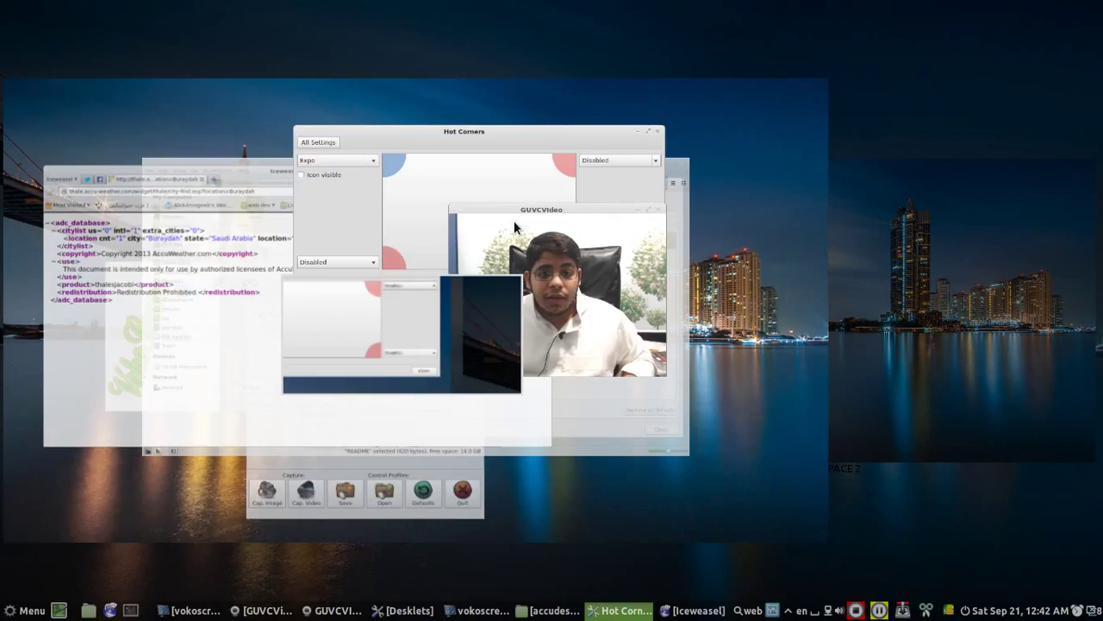
- Try the Custom action with an empty command on the Expo hot corner, and set the action back to Expo
left_click(166, 160)
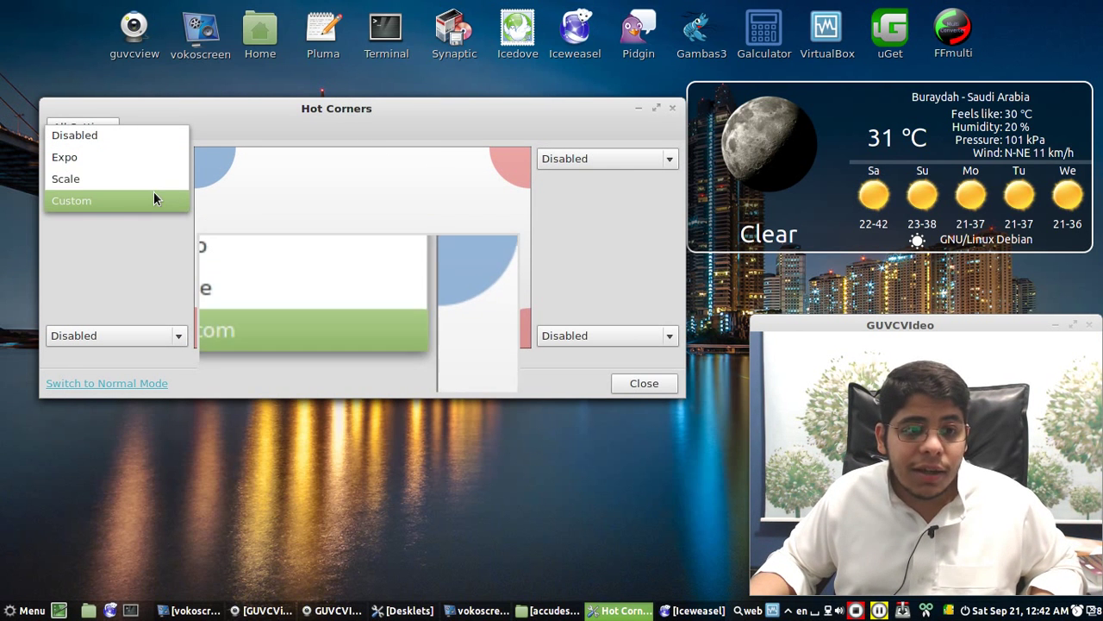
left_click(155, 198)
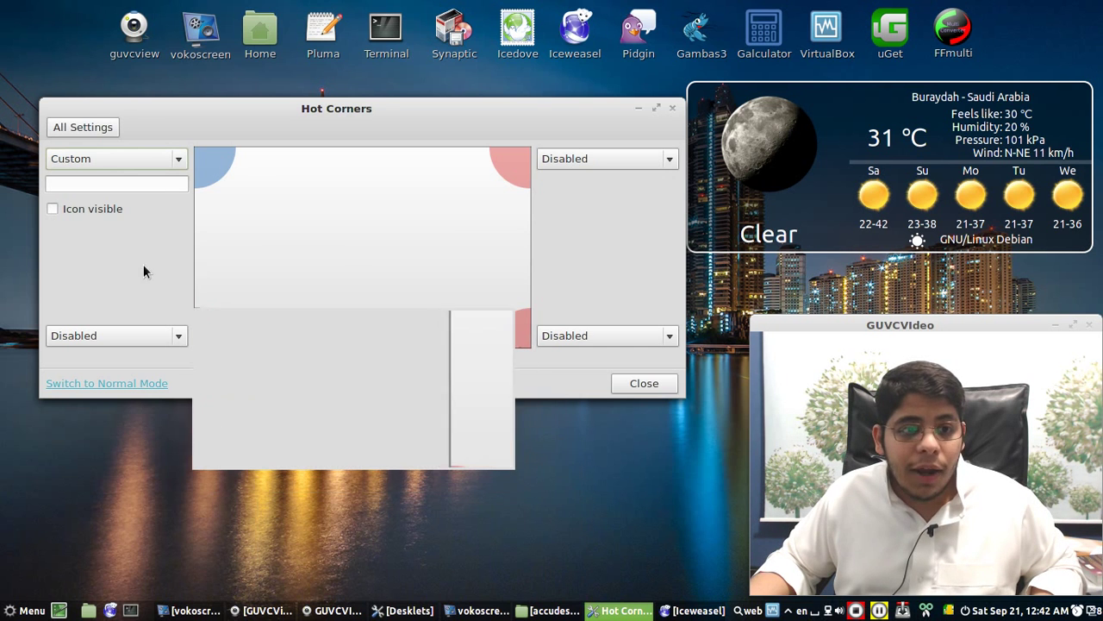
left_click(120, 185)
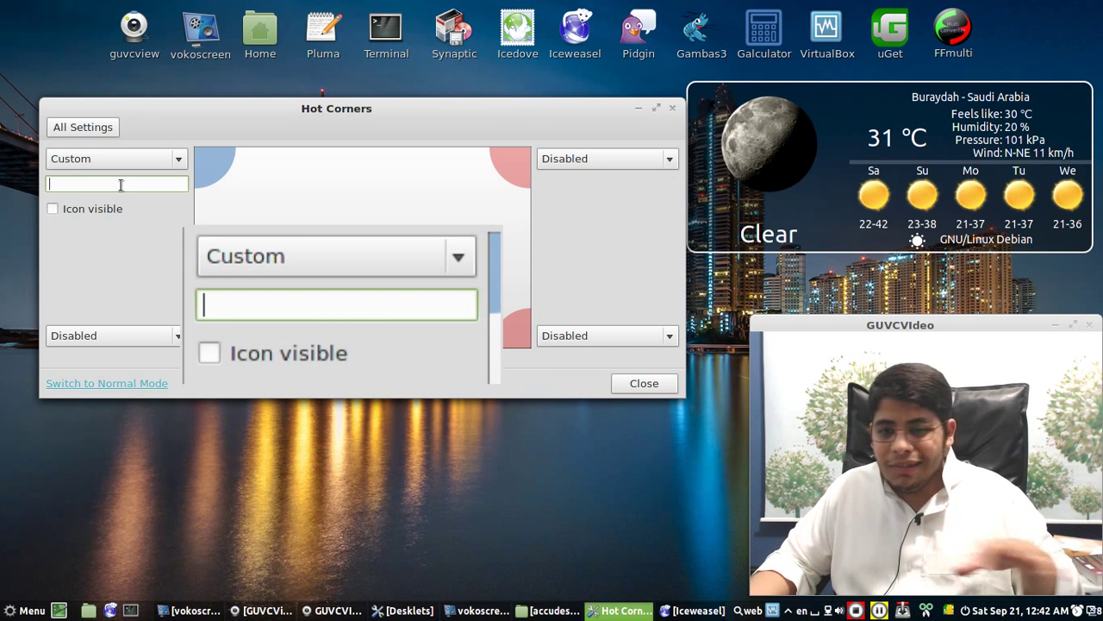
mouse_move(3, 5)
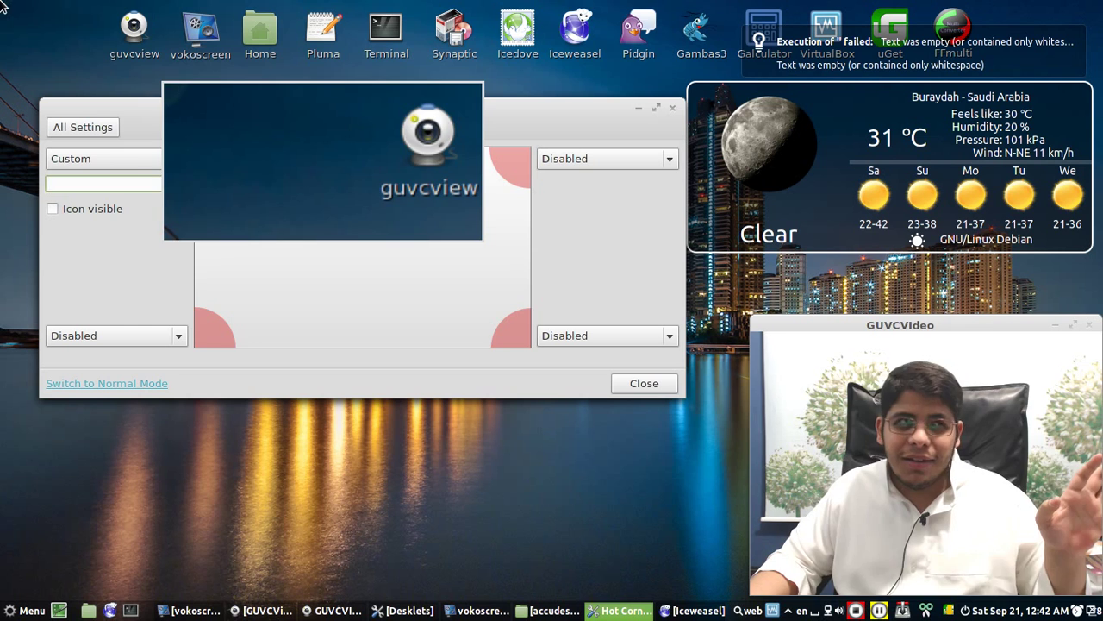
left_click(117, 158)
left_click(121, 112)
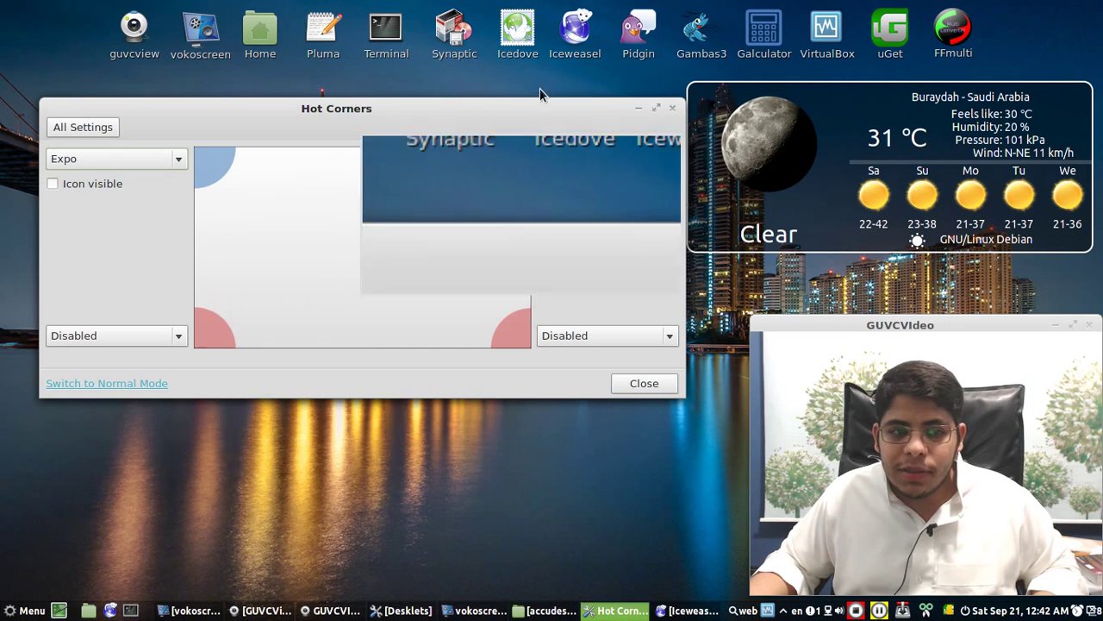
- View the icon, text and behaviour options in the Menu settings and return to the settings overview
left_click(83, 125)
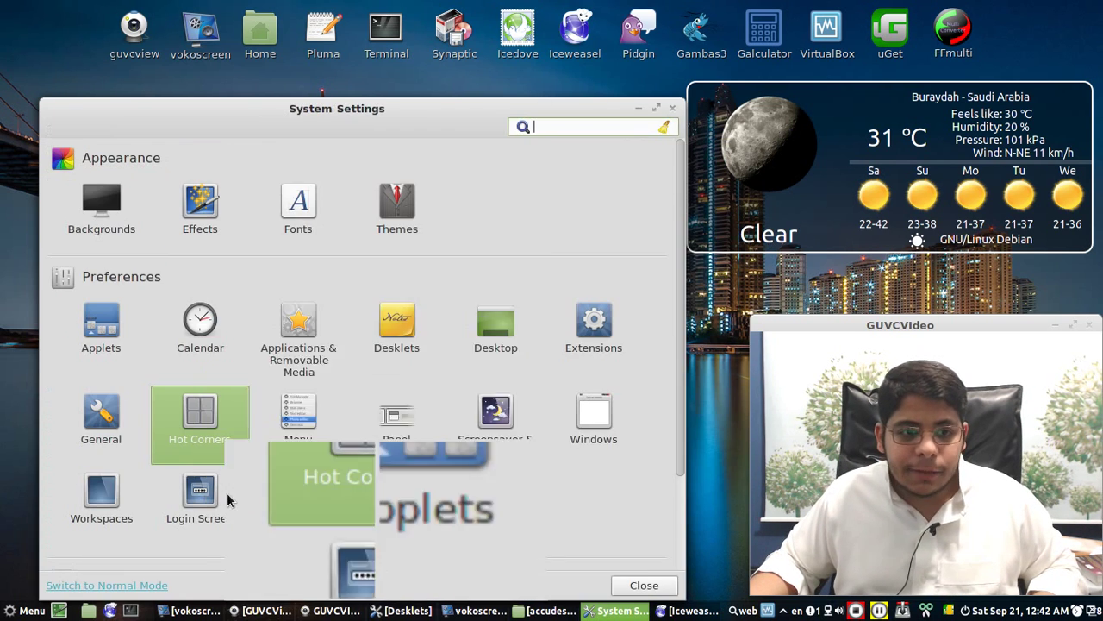
left_click(290, 411)
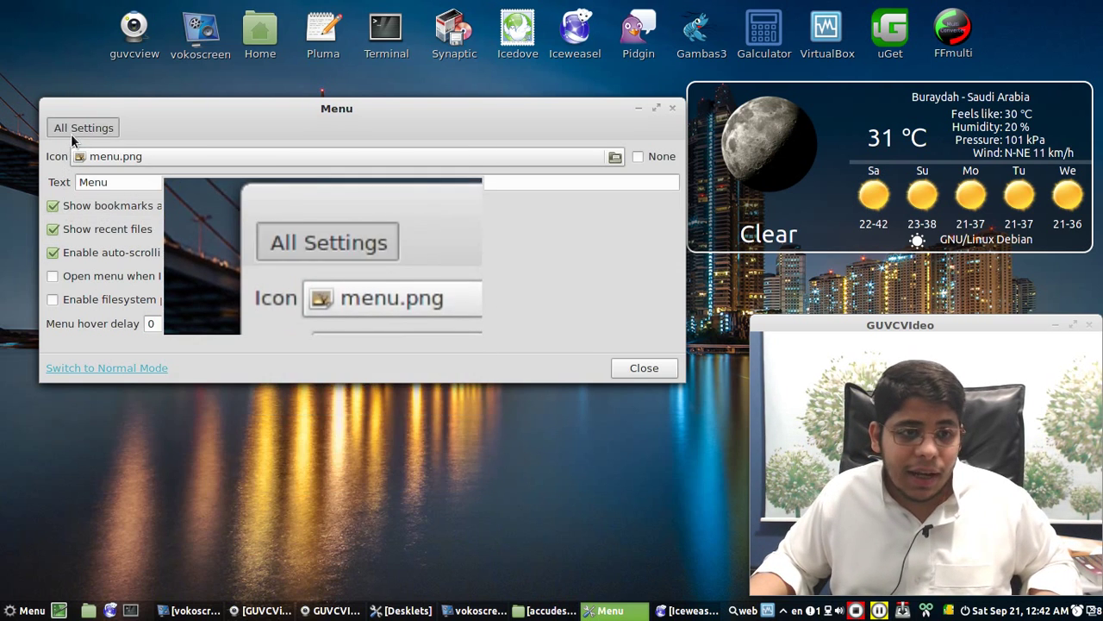
left_click(72, 129)
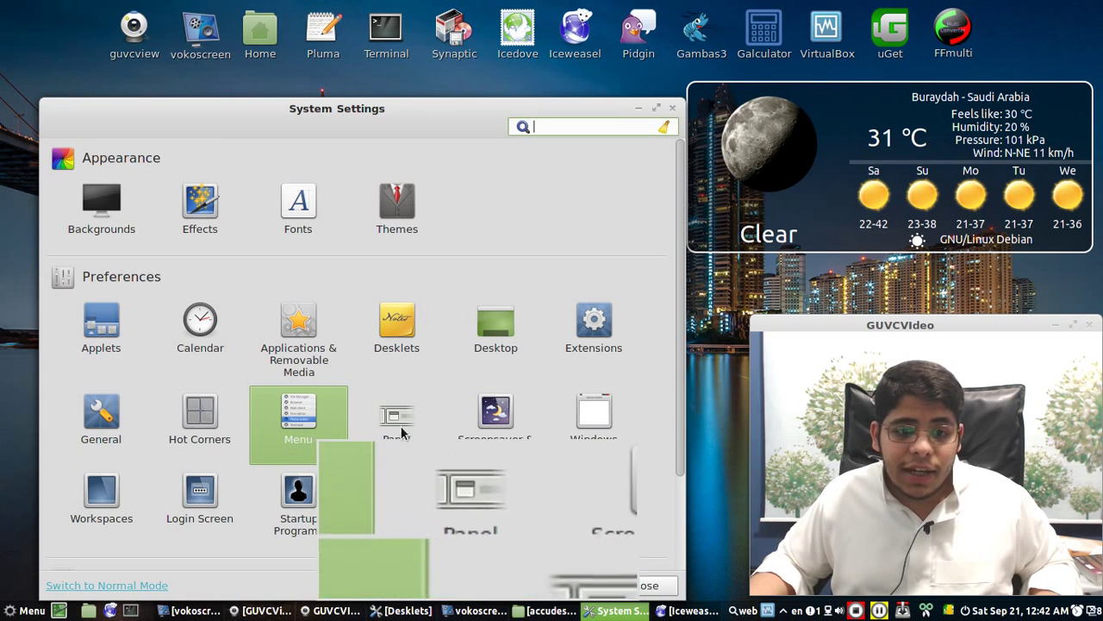
- Examine the panel layout choices in the Panel settings and the panel's context menu, and return to the overview
left_click(401, 422)
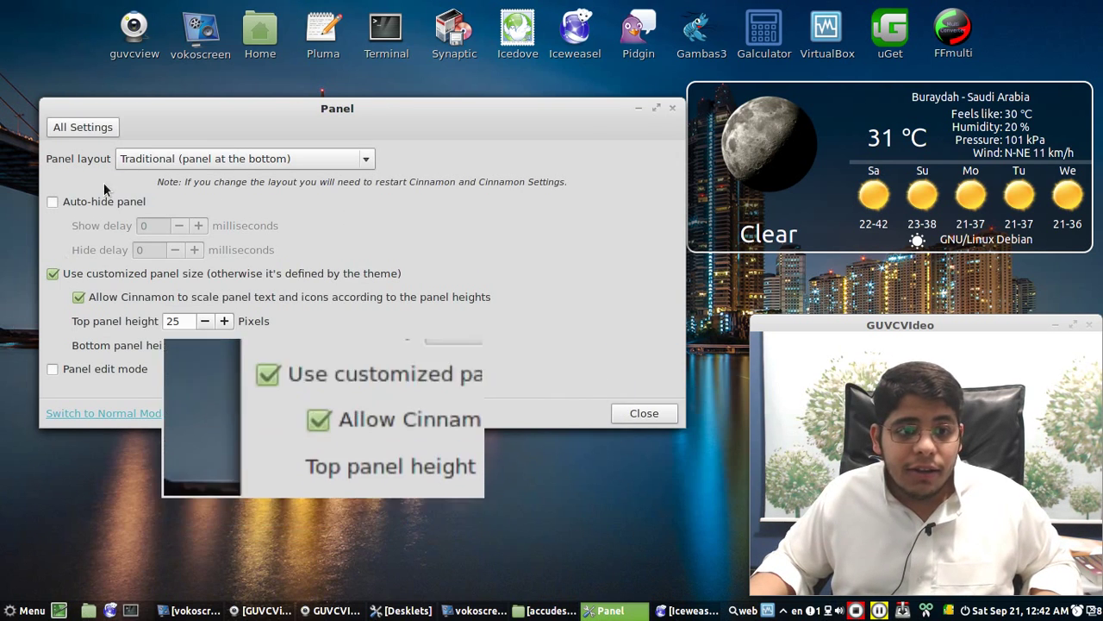
left_click(173, 155)
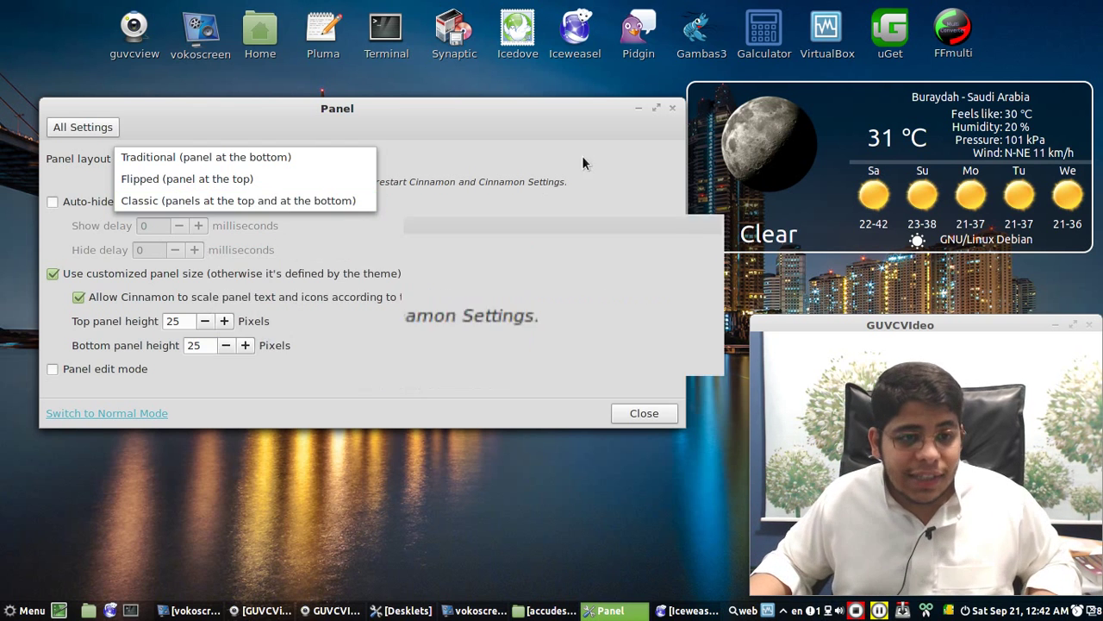
left_click(503, 151)
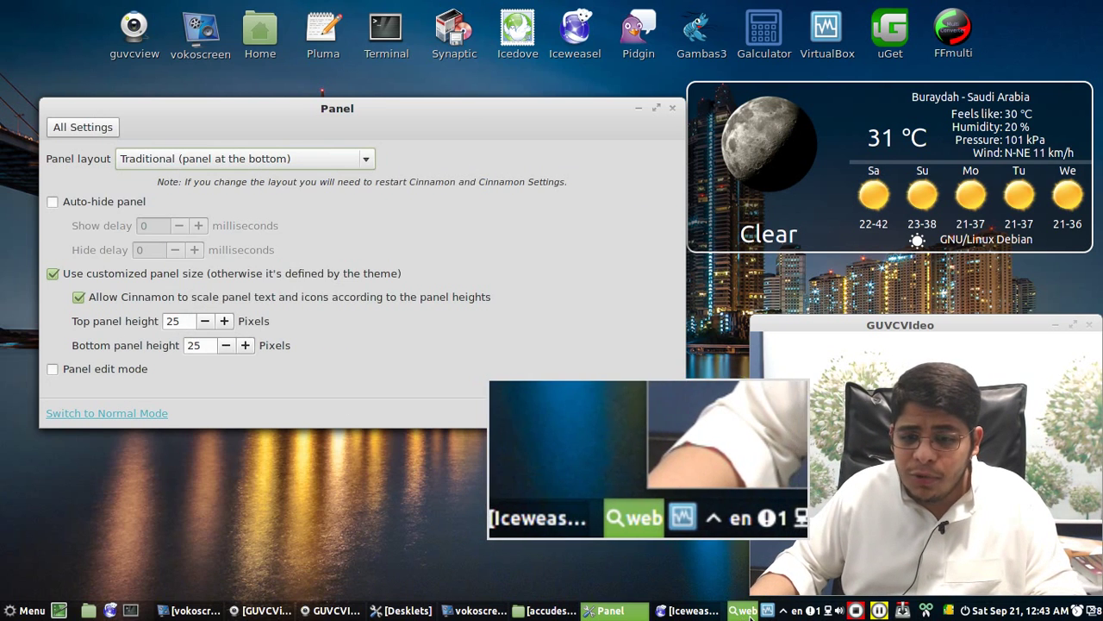
right_click(723, 610)
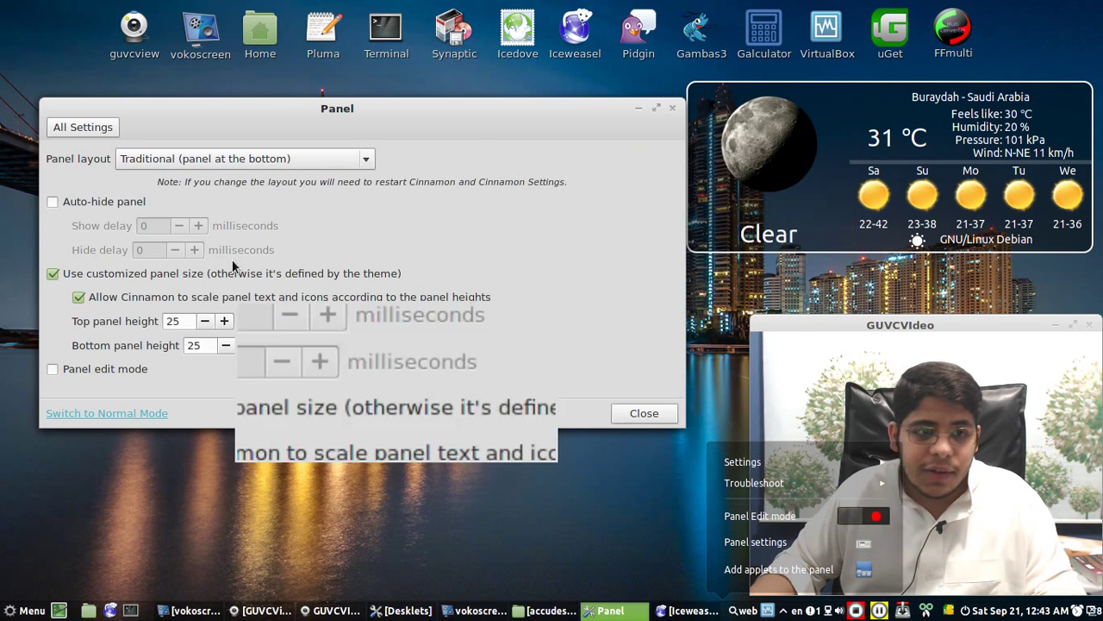
left_click(71, 125)
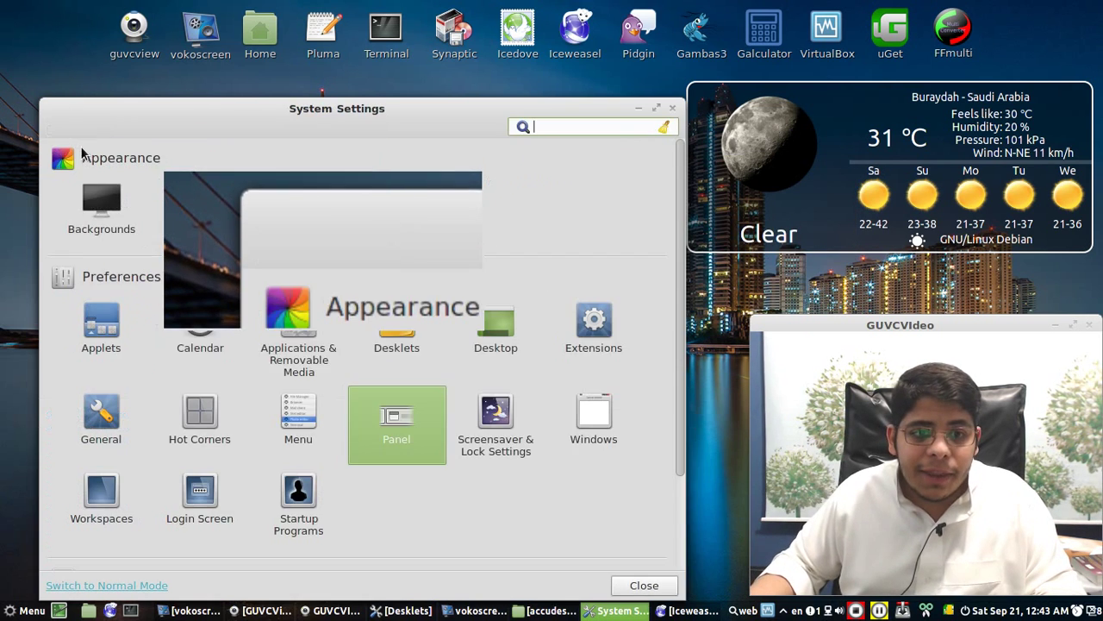
- View the away message options in Screensaver & Lock Settings and return to the overview
left_click(512, 435)
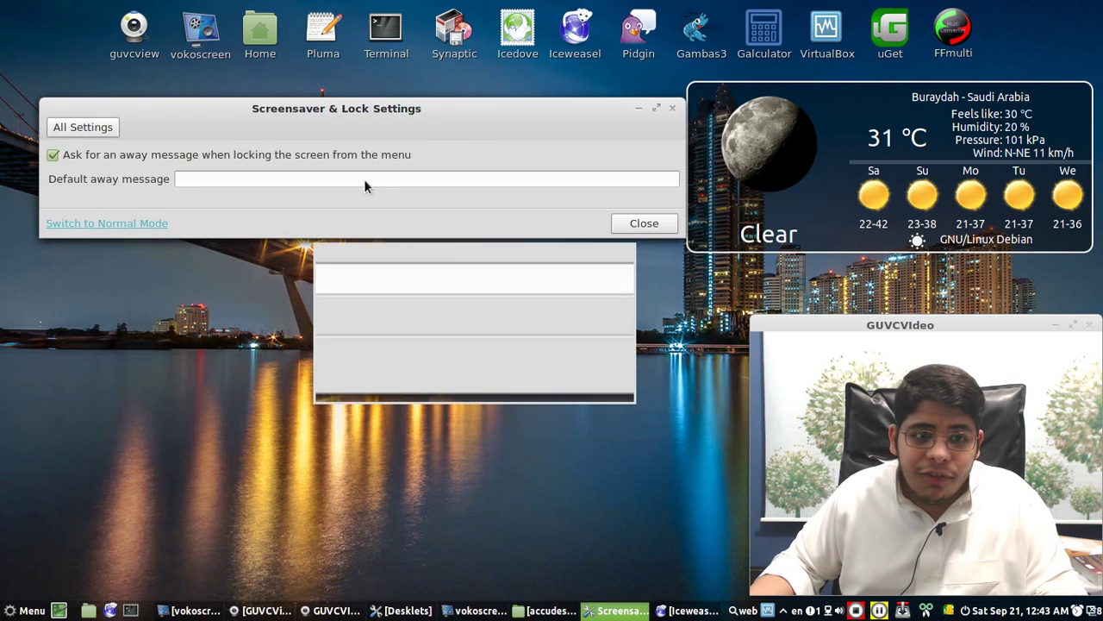
left_click(71, 126)
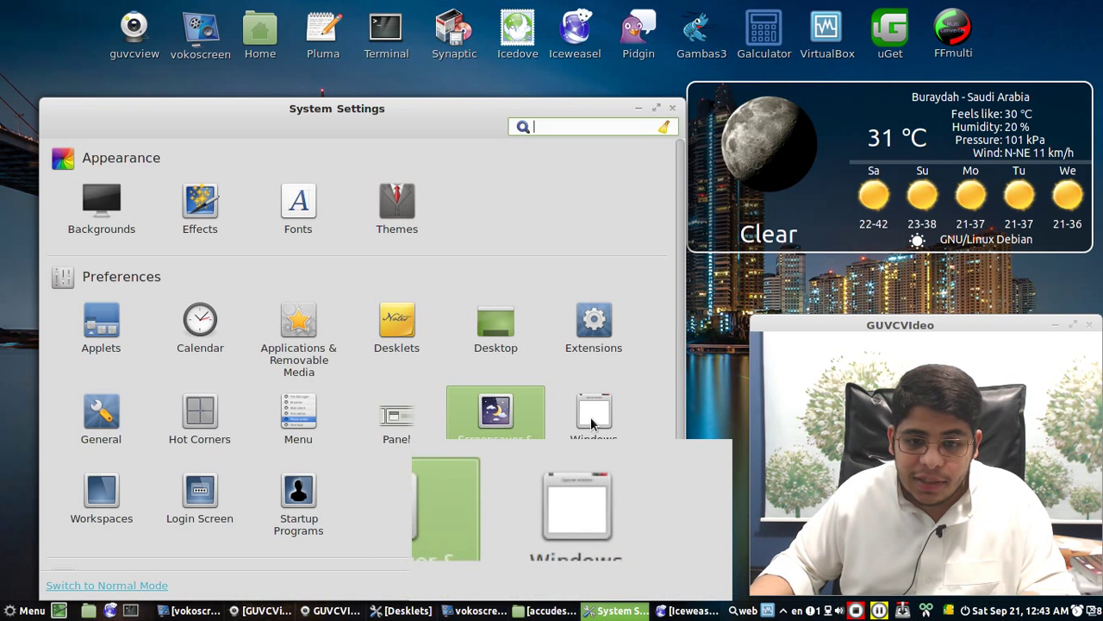
- Open the Windows settings, move their window higher on the desktop, and test maximizing and restoring it from the title bar
left_click(592, 412)
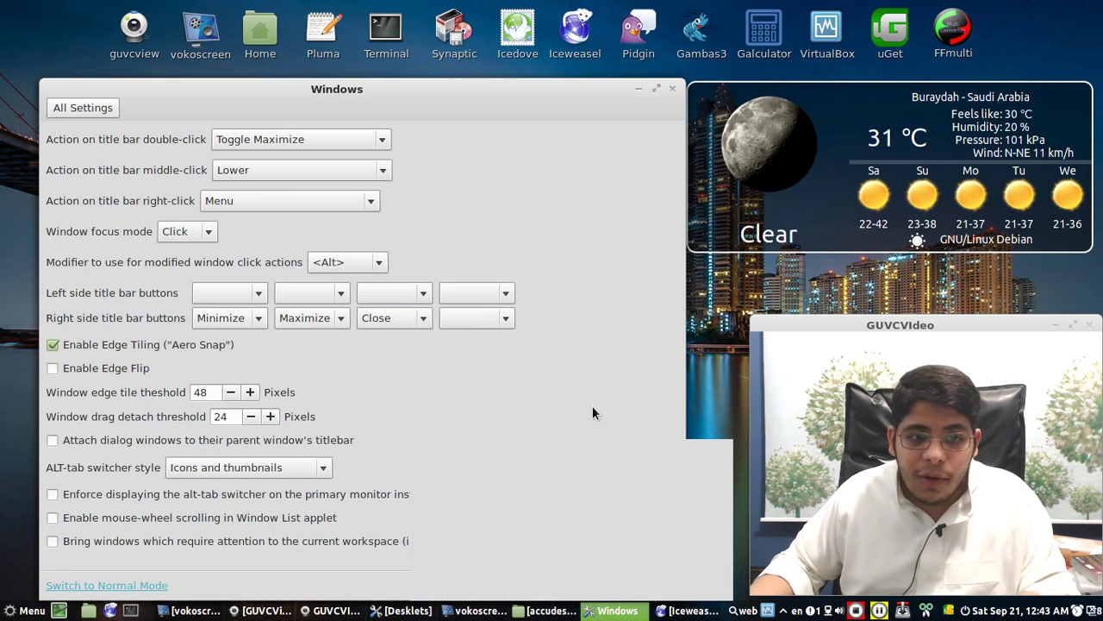
left_click_drag(317, 92, 322, 49)
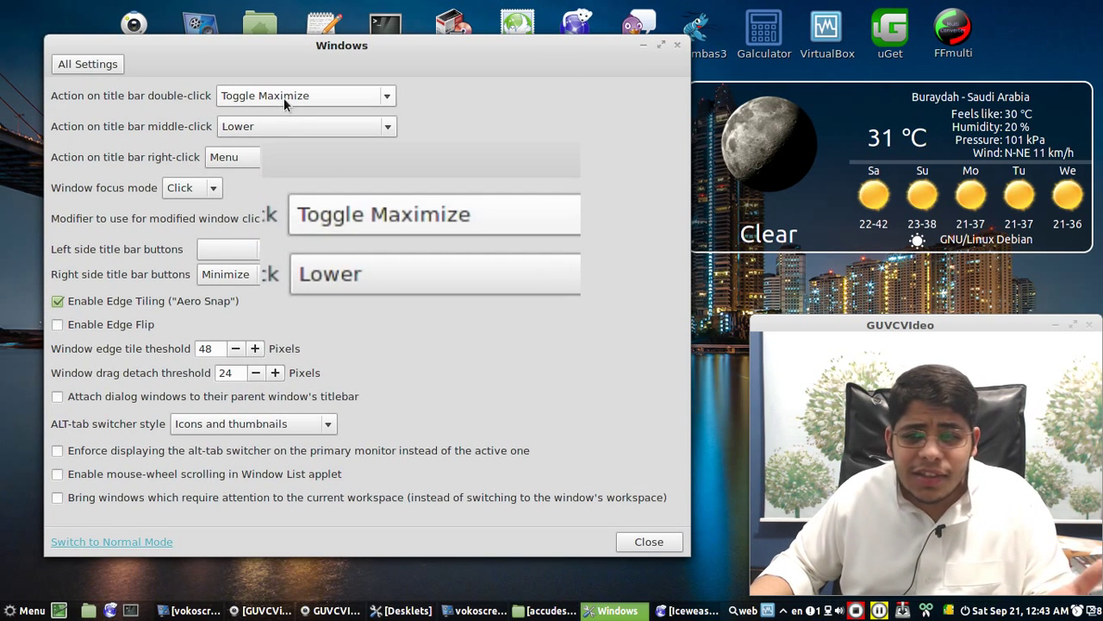
double_click(321, 47)
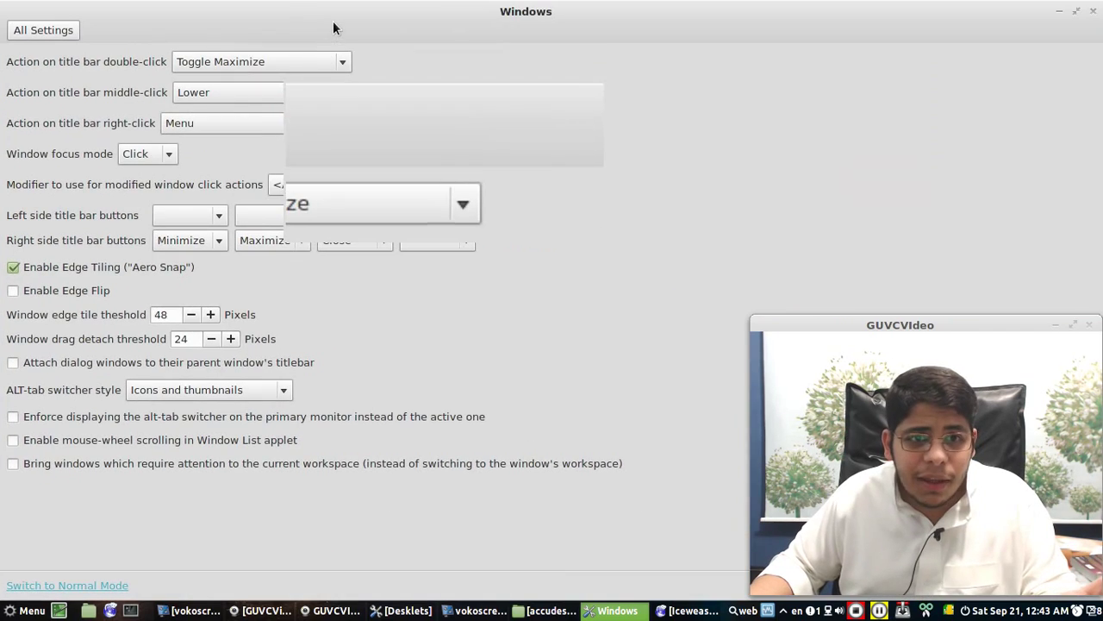
double_click(319, 14)
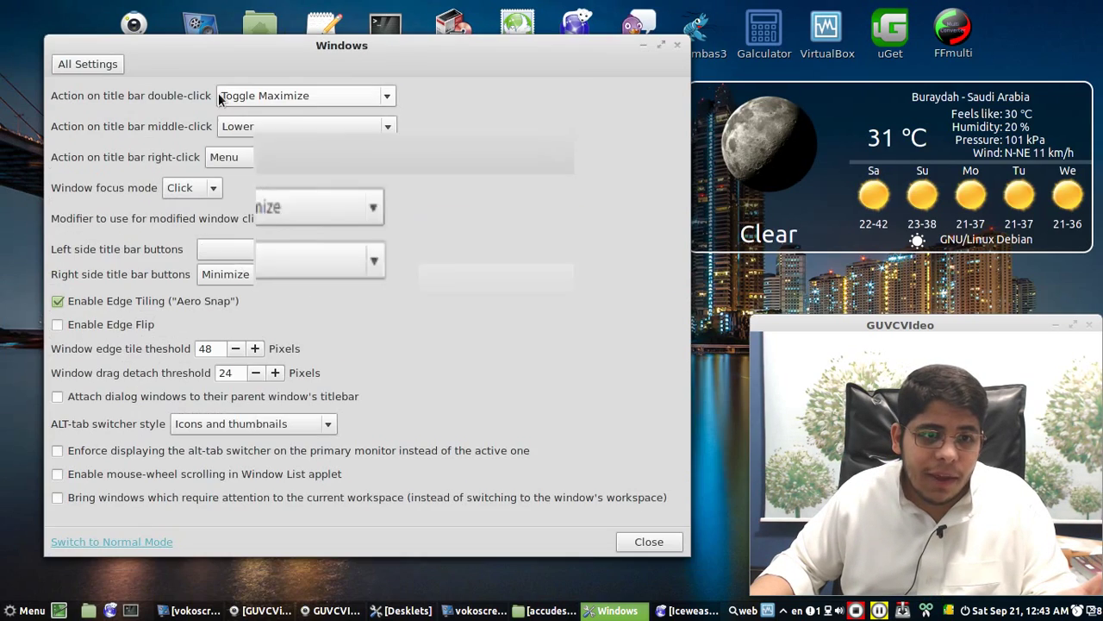
- Check the title bar action choices and the title bar's context menu in the Windows settings, and return to the overview
left_click(226, 95)
left_click(234, 95)
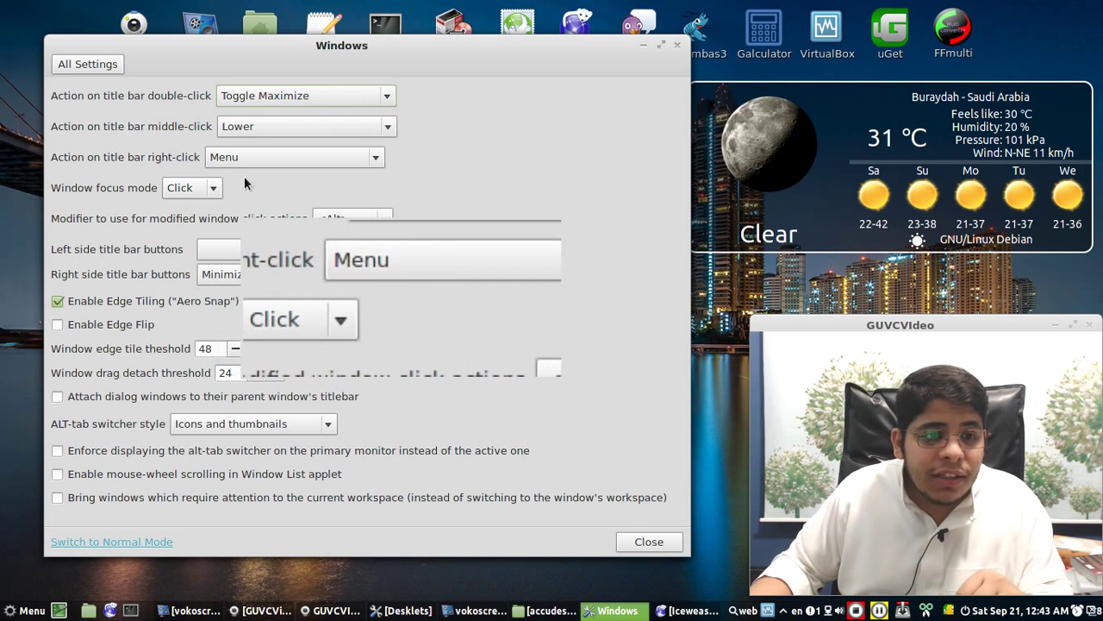
right_click(389, 45)
left_click(307, 52)
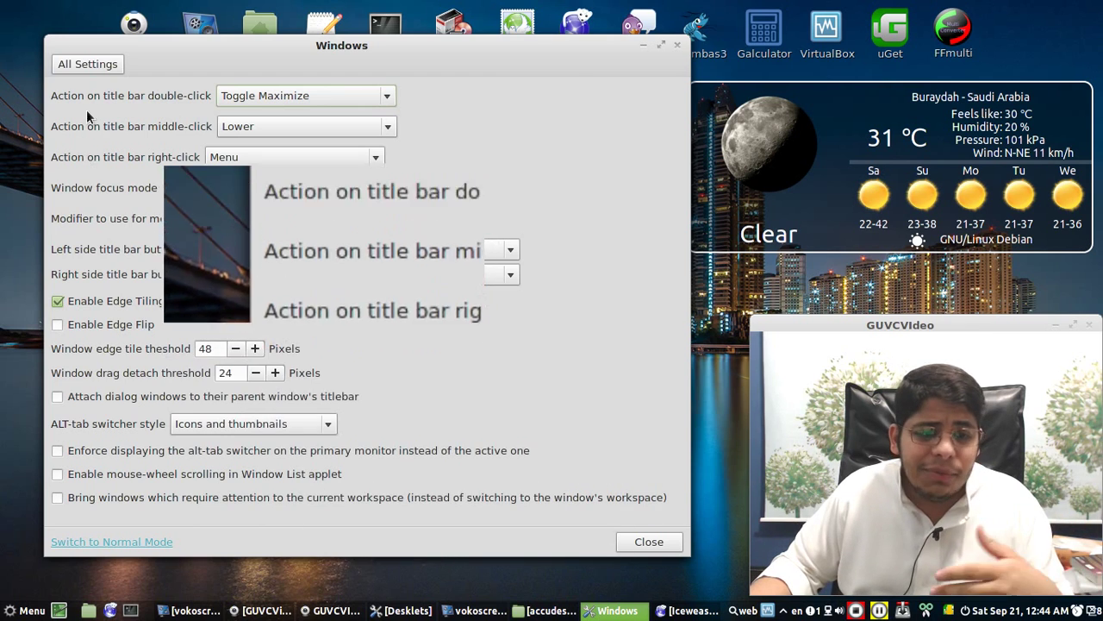
left_click(93, 68)
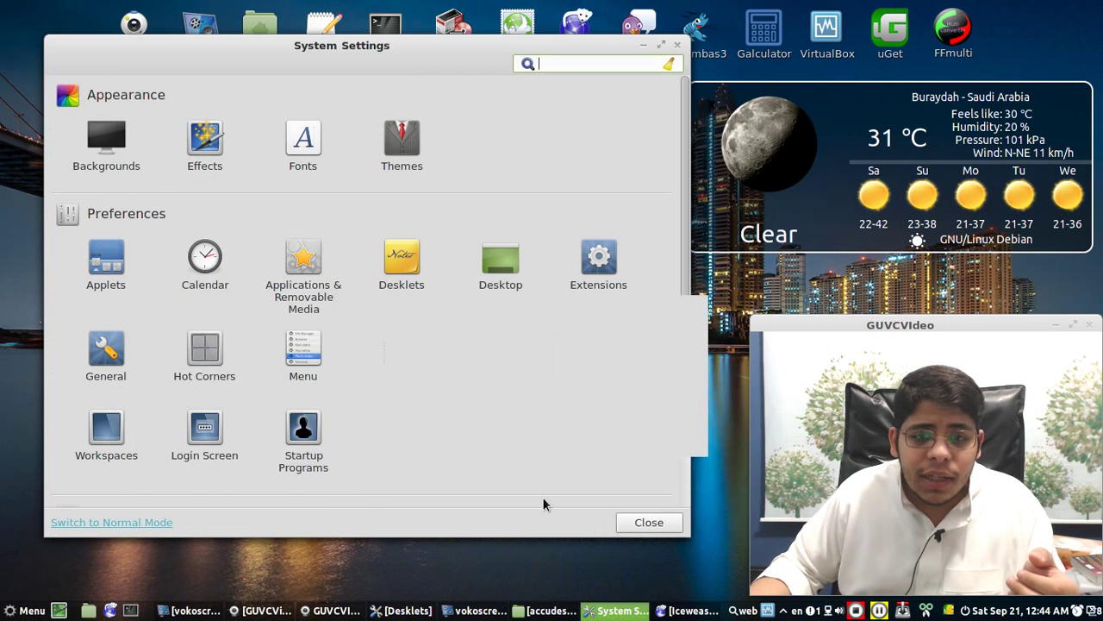
- Enable displaying the Expo view as a grid in the Workspaces settings
left_click(106, 435)
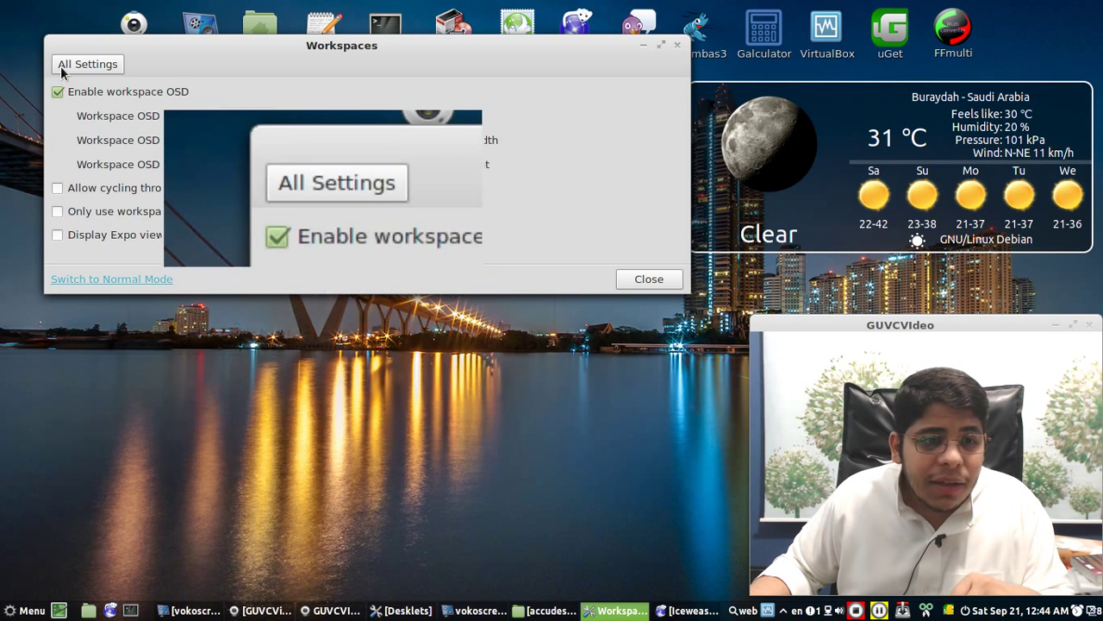
left_click(61, 72)
left_click(91, 445)
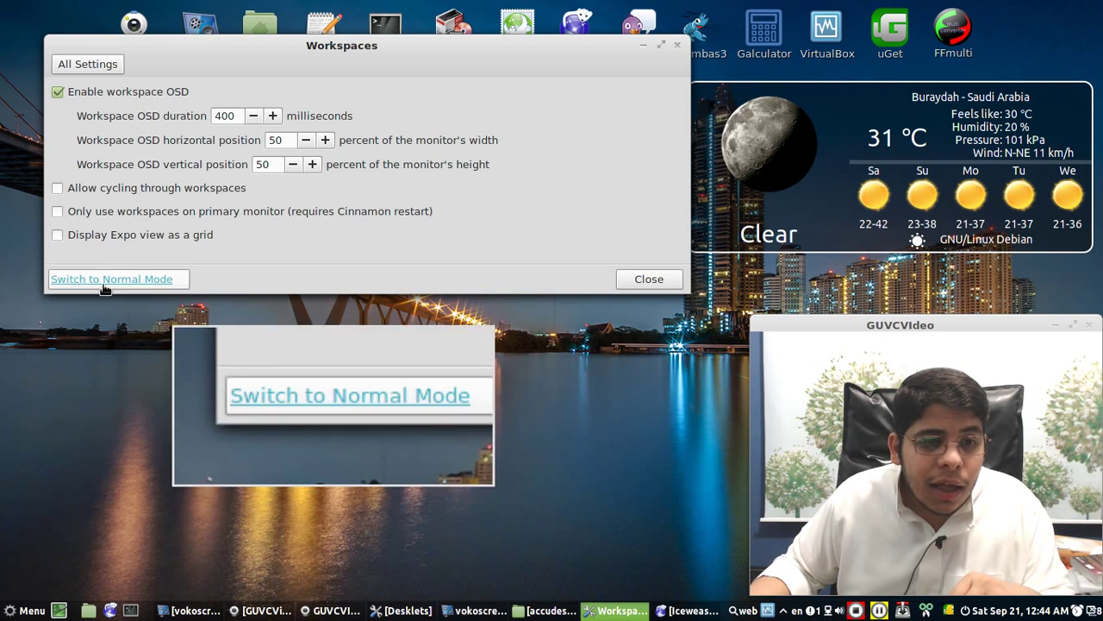
left_click(99, 233)
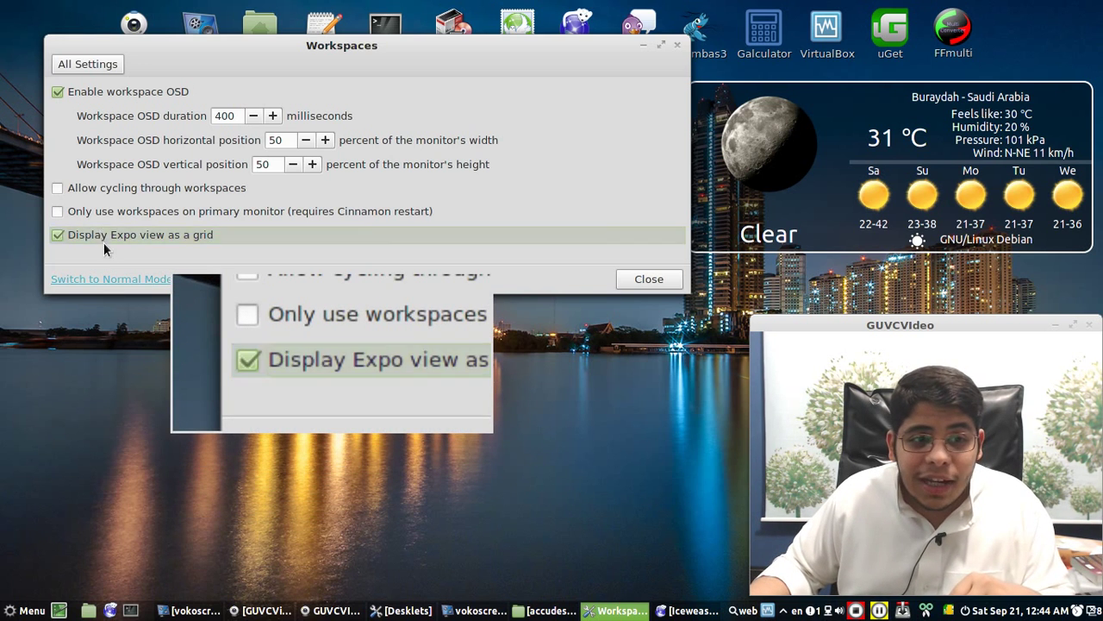
- Switch to the Iceweasel window from the Expo view, close it, and bring up the Expo view again
mouse_move(3, 7)
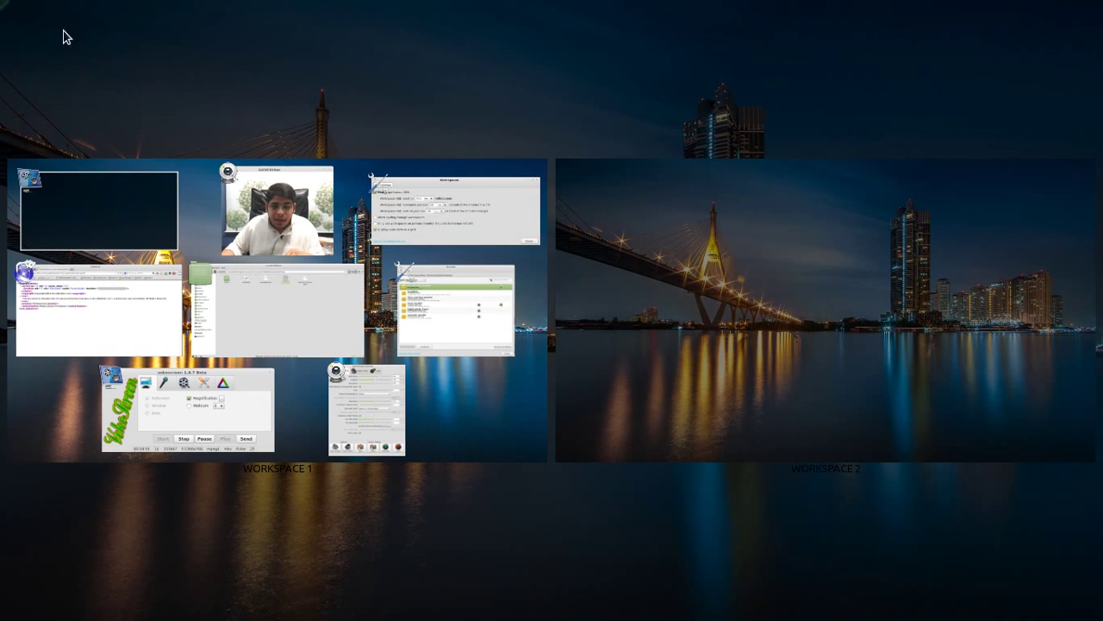
left_click(323, 258)
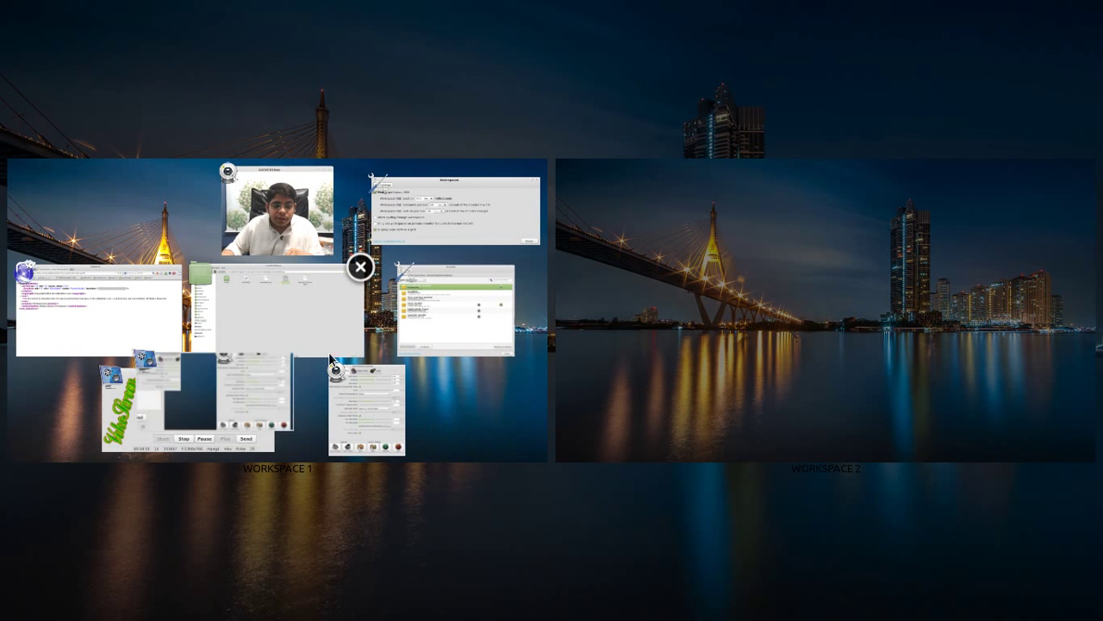
left_click(80, 318)
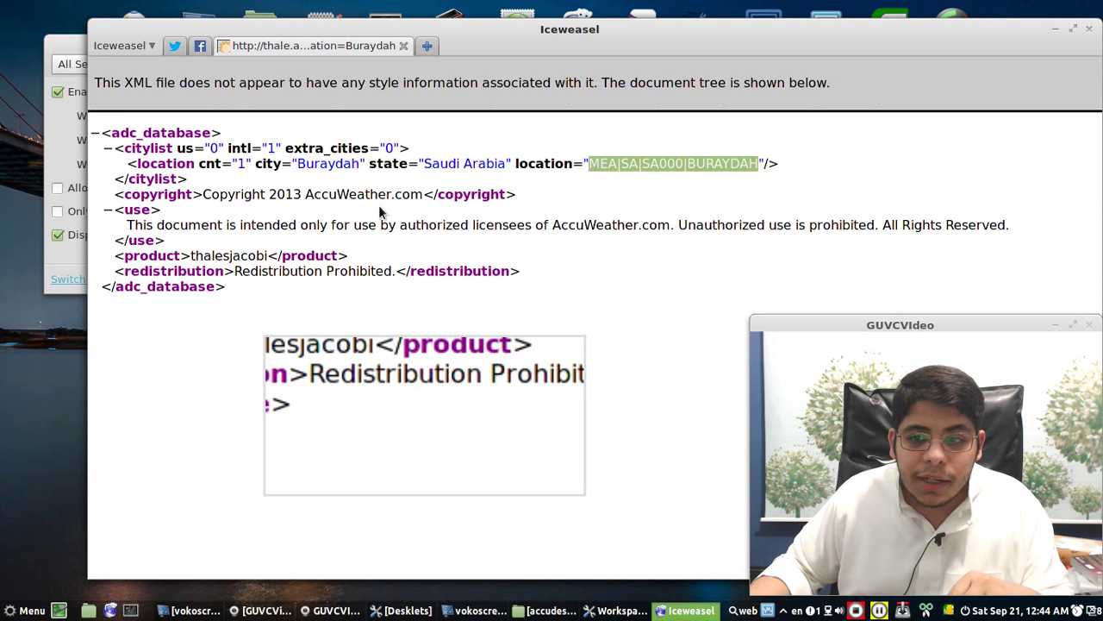
left_click(1089, 30)
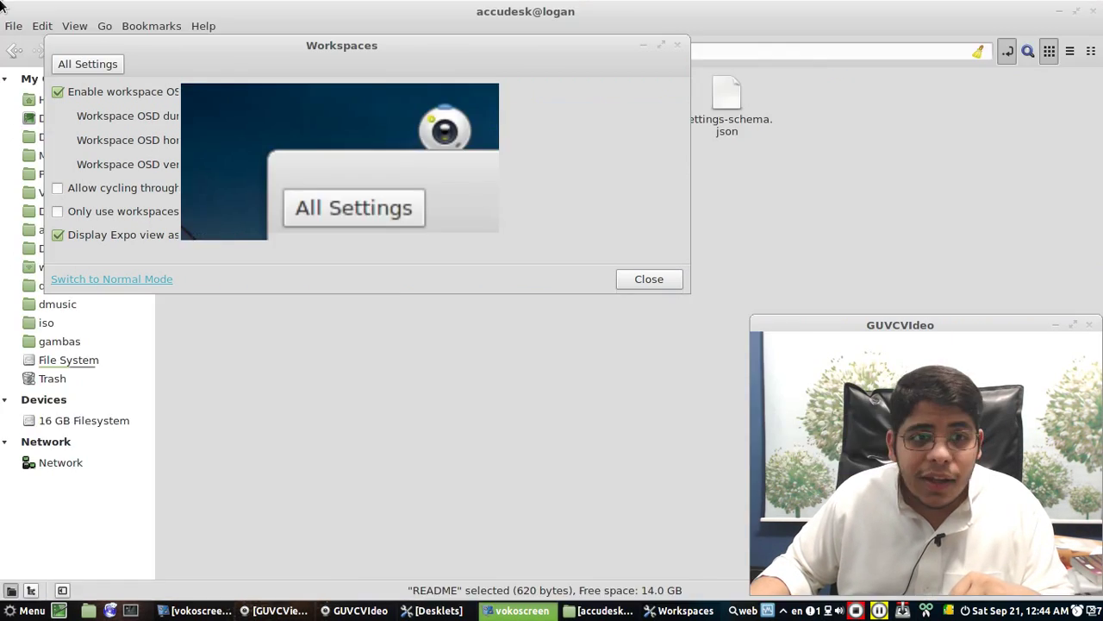
mouse_move(1, 1)
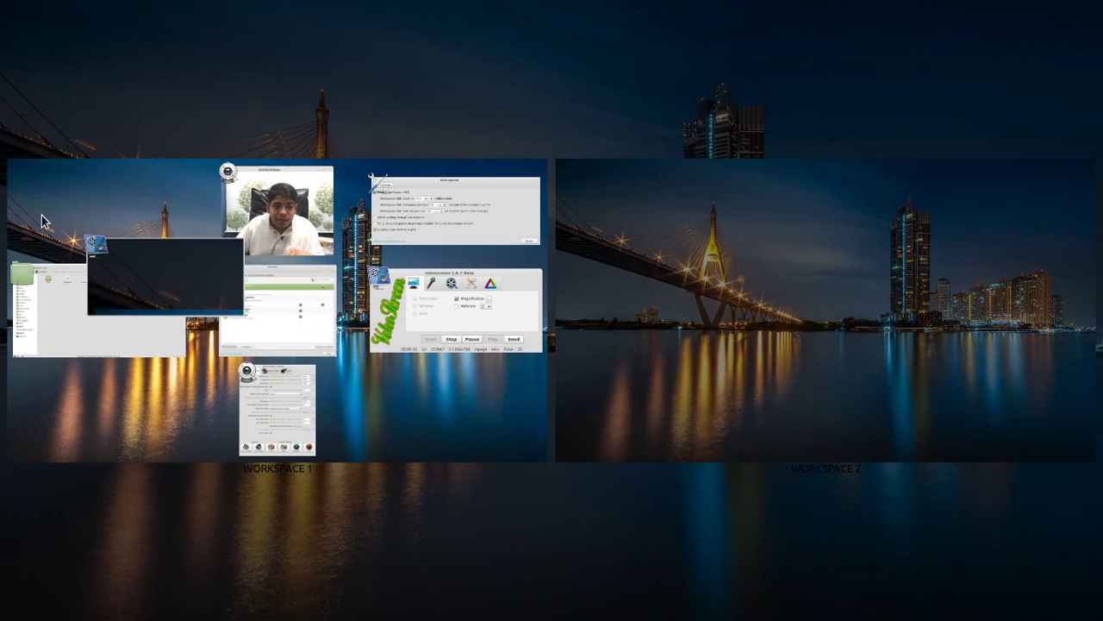
- Bring the file manager window forward from the Expo view, close it, and leave the Expo view after checking it again
left_click(47, 290)
mouse_move(0, 1)
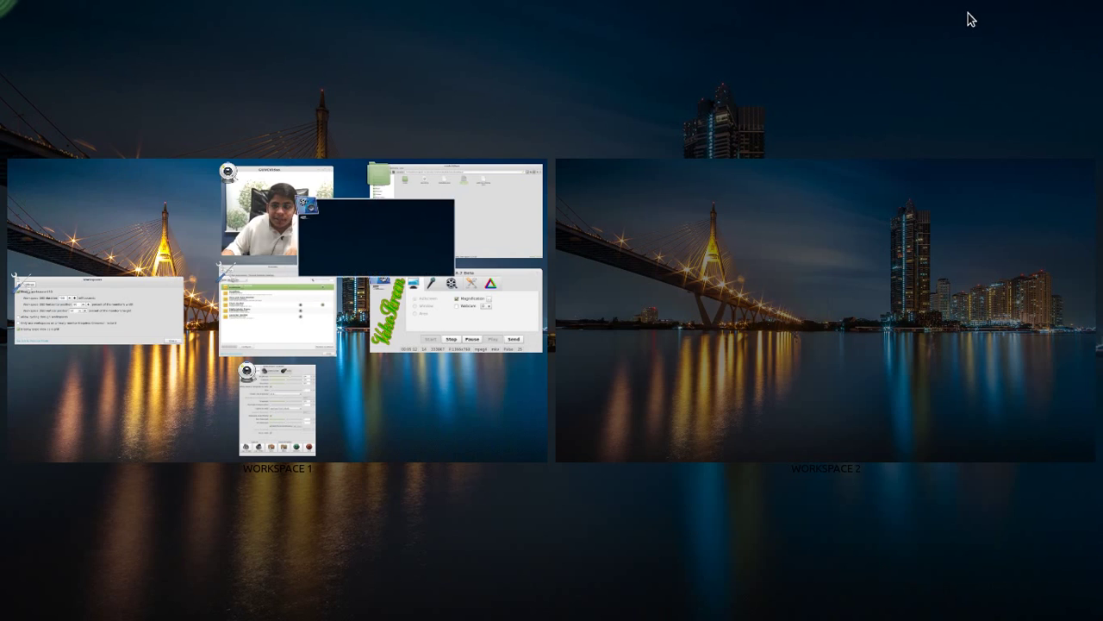
mouse_move(151, 304)
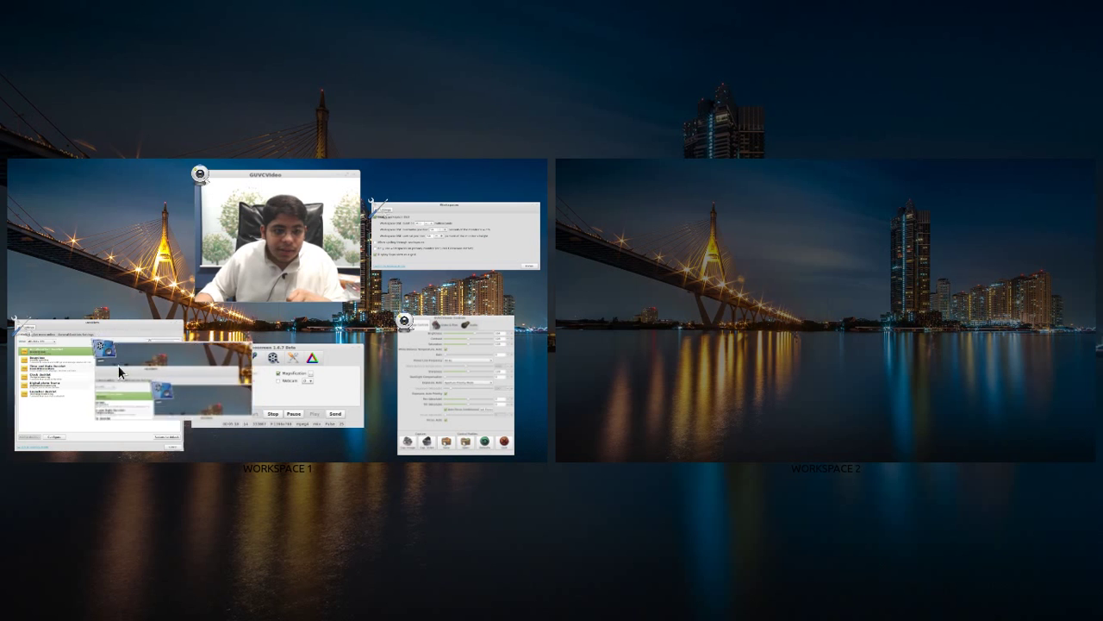
left_click(120, 373)
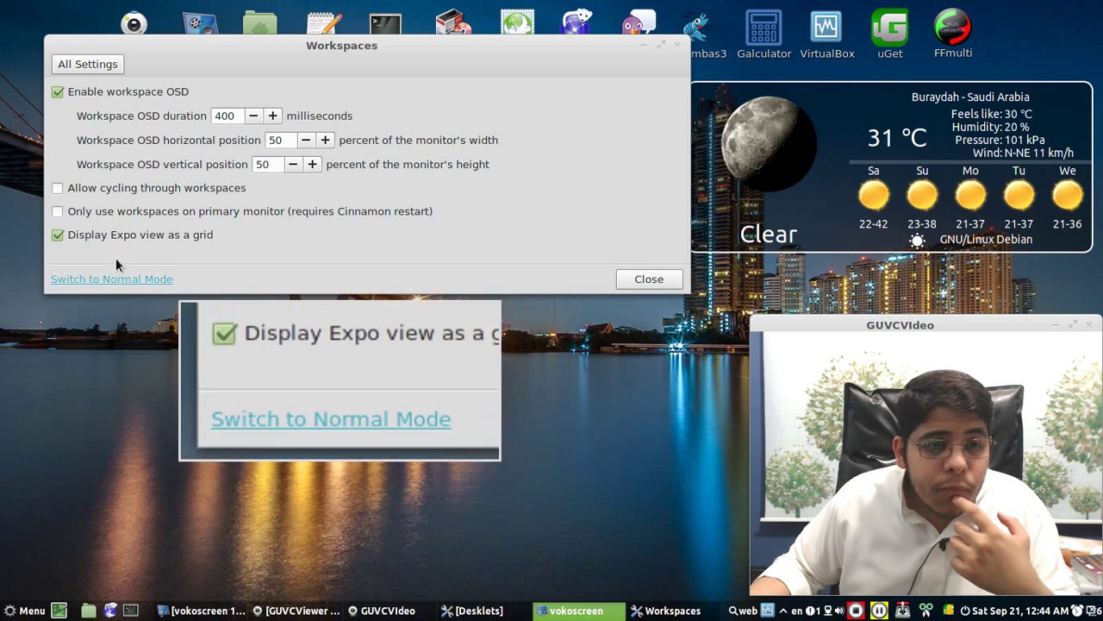
- Test the Expo view with its grid display disabled in the Workspaces settings, and enable the grid display again
left_click(121, 241)
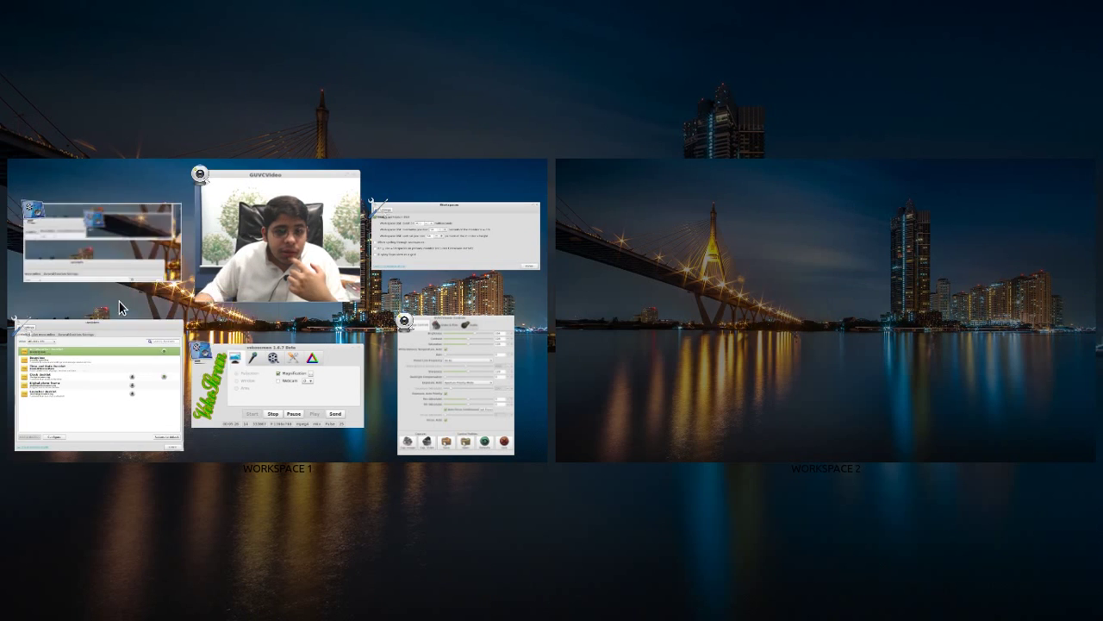
left_click(119, 302)
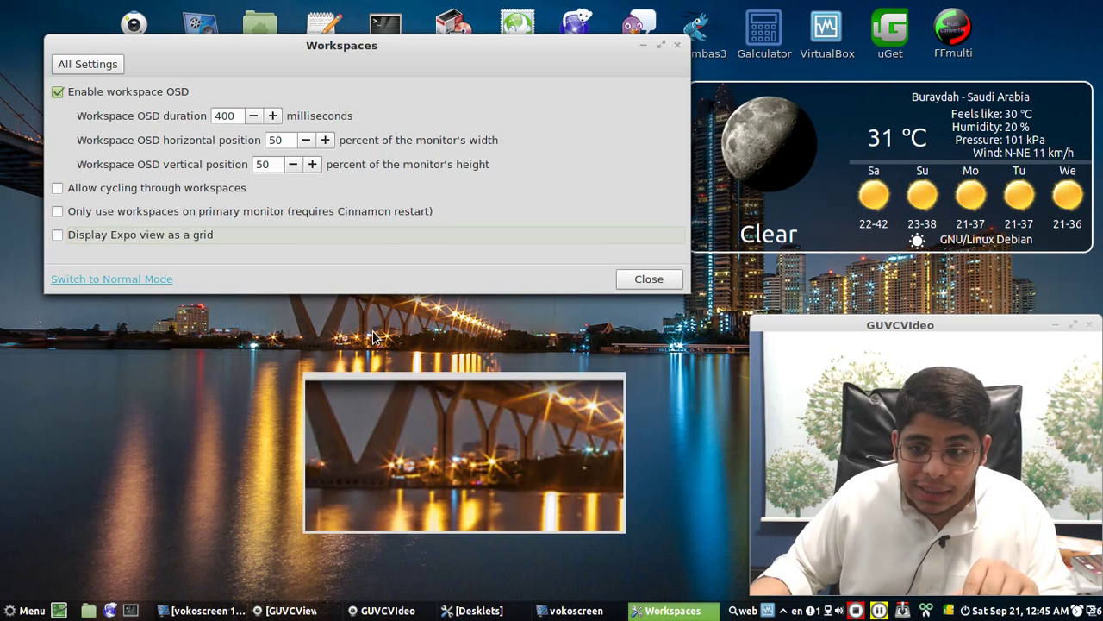
left_click(58, 235)
key("ctrl+alt+Up")
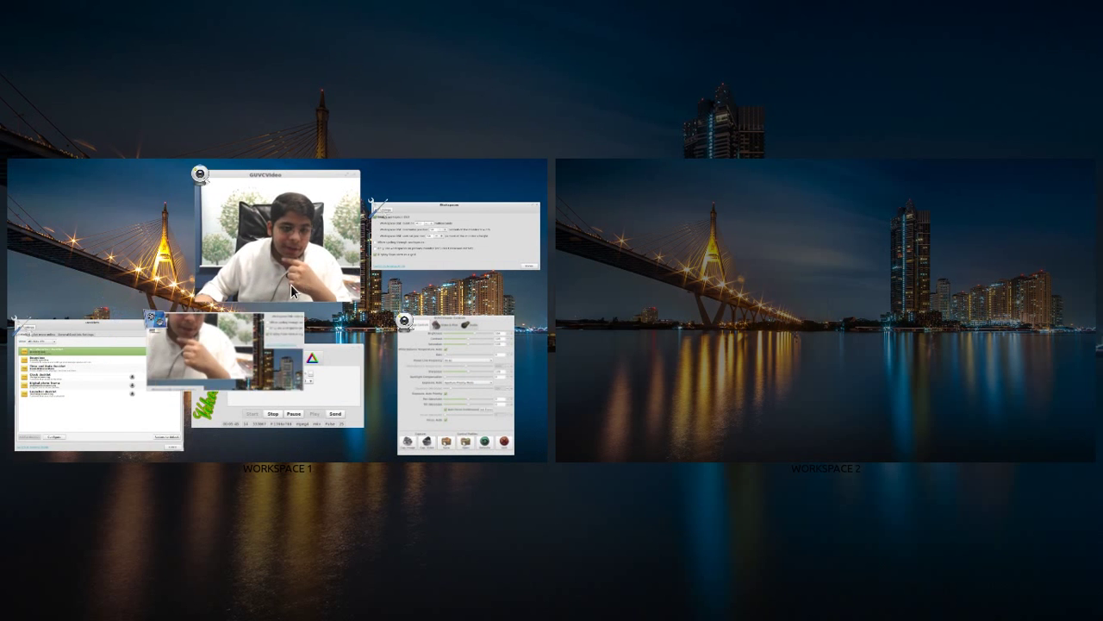
left_click(465, 249)
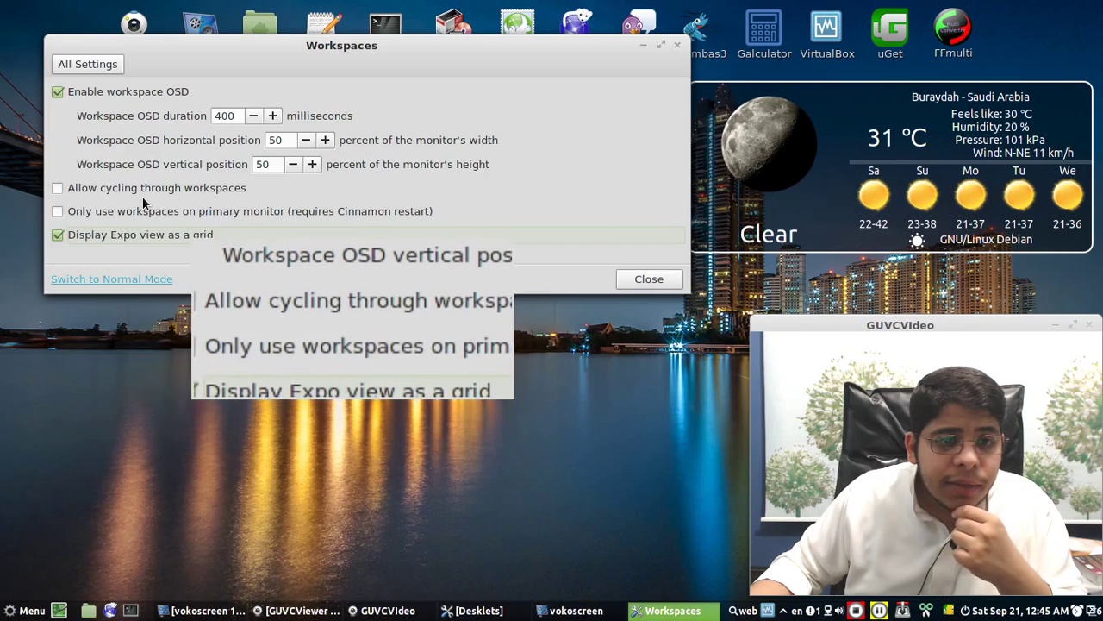
- Open the Login Screen preferences with the administrative password, look them over, and close them
left_click(77, 64)
left_click(213, 450)
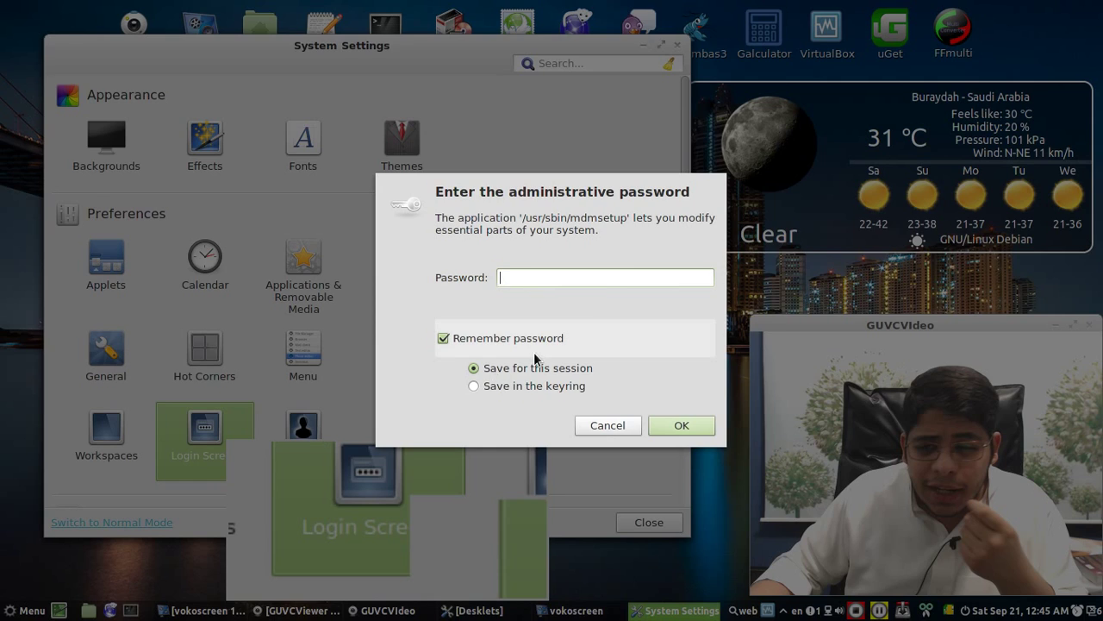
key("Return")
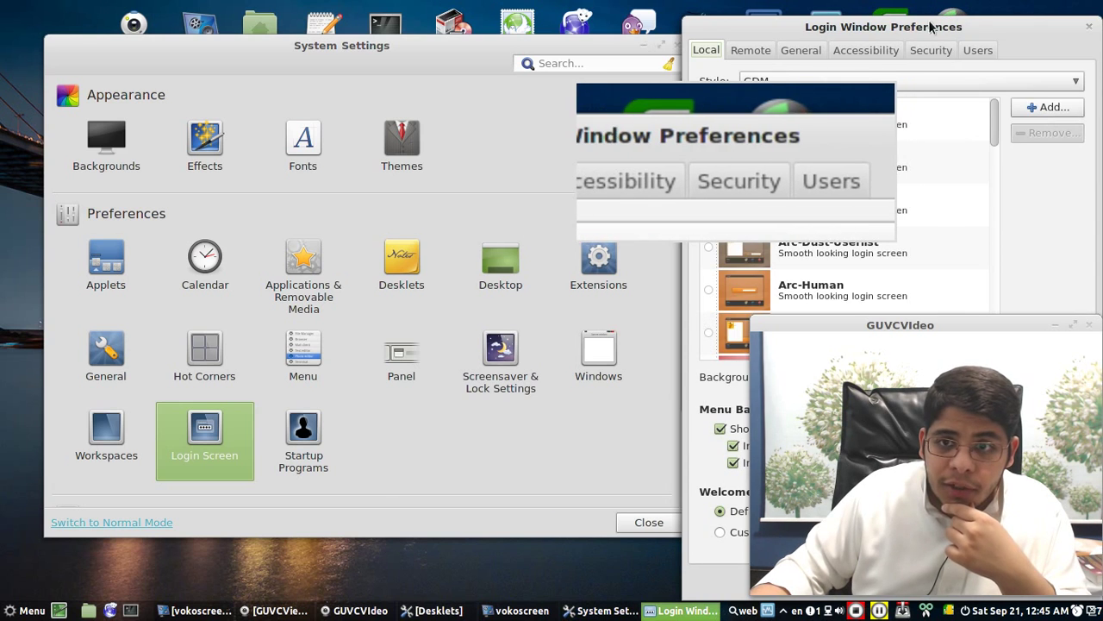
left_click_drag(924, 32, 285, 23)
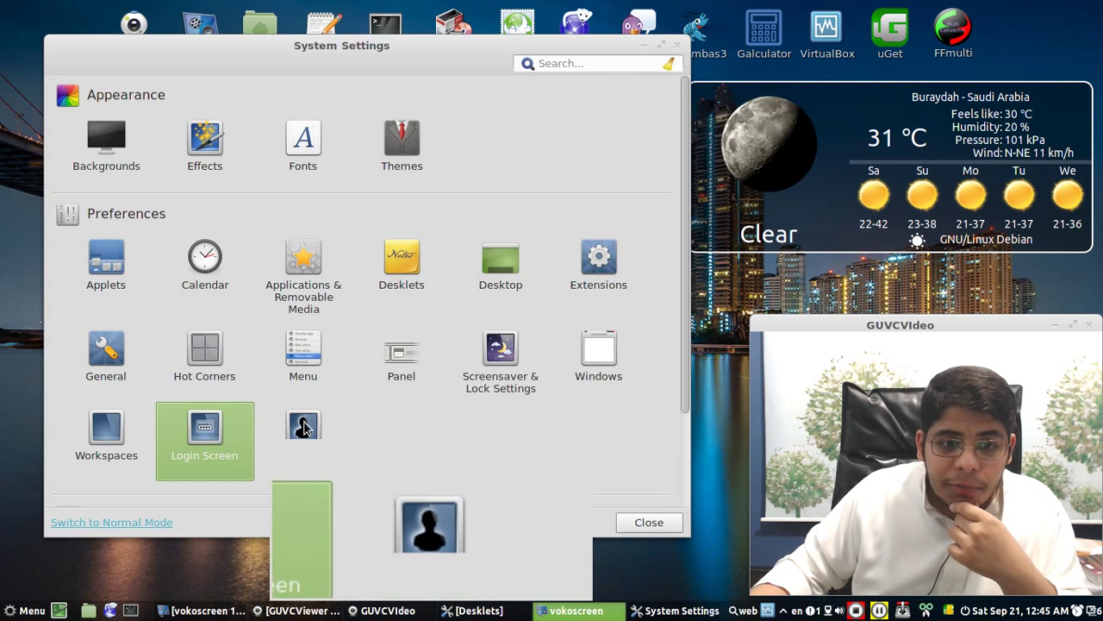
- Examine the Startup Programs list, the form for adding a program, and the options for the Certificate and Key Storage entry
left_click(304, 428)
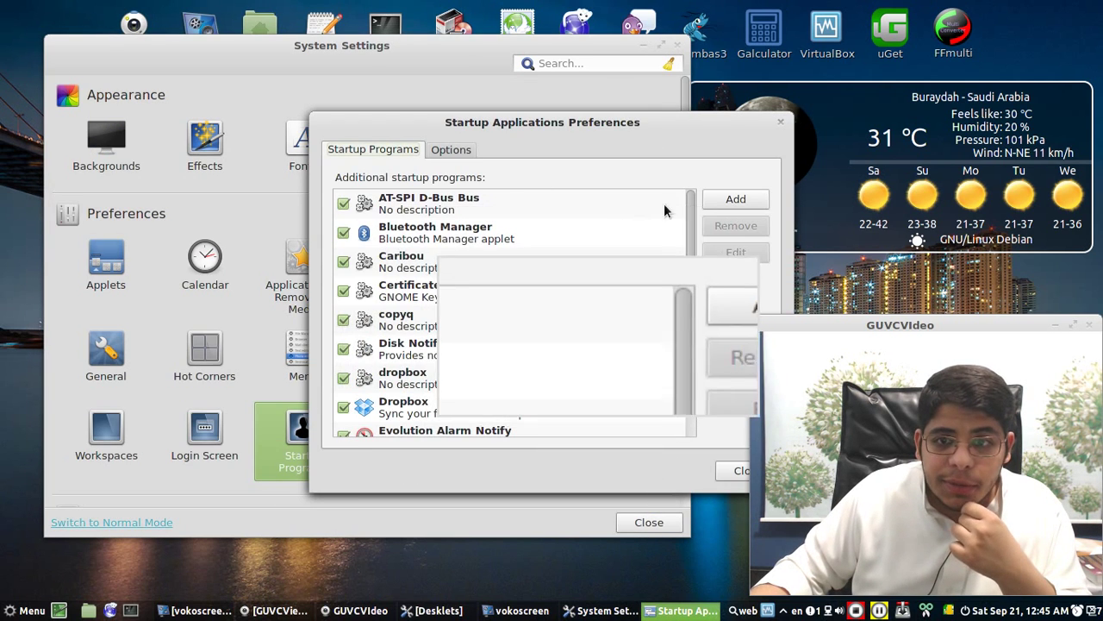
left_click(729, 199)
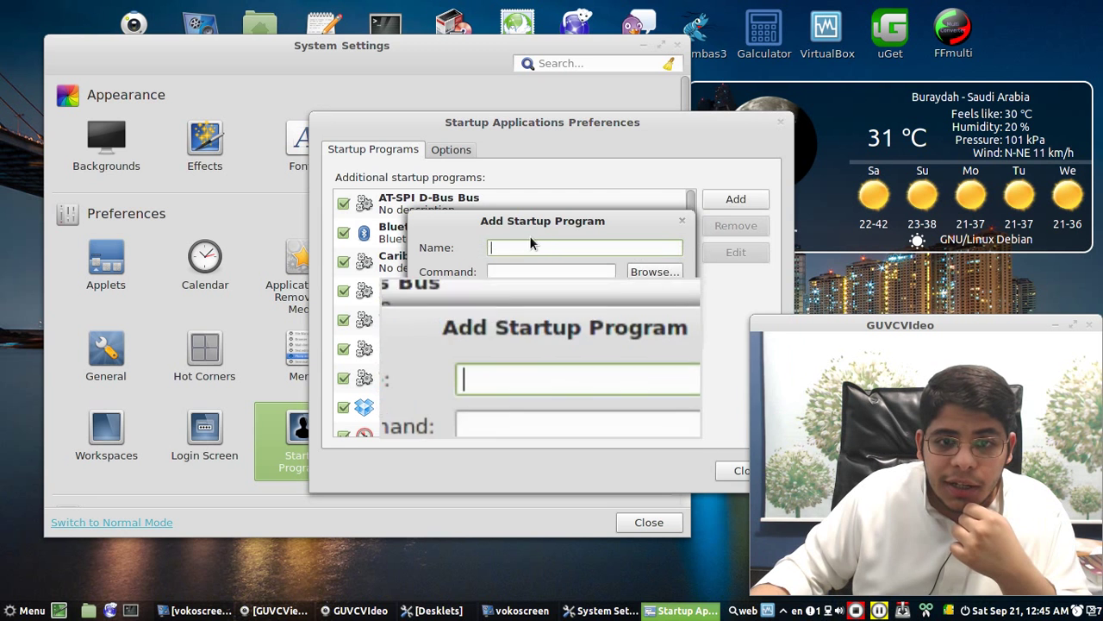
left_click(504, 273)
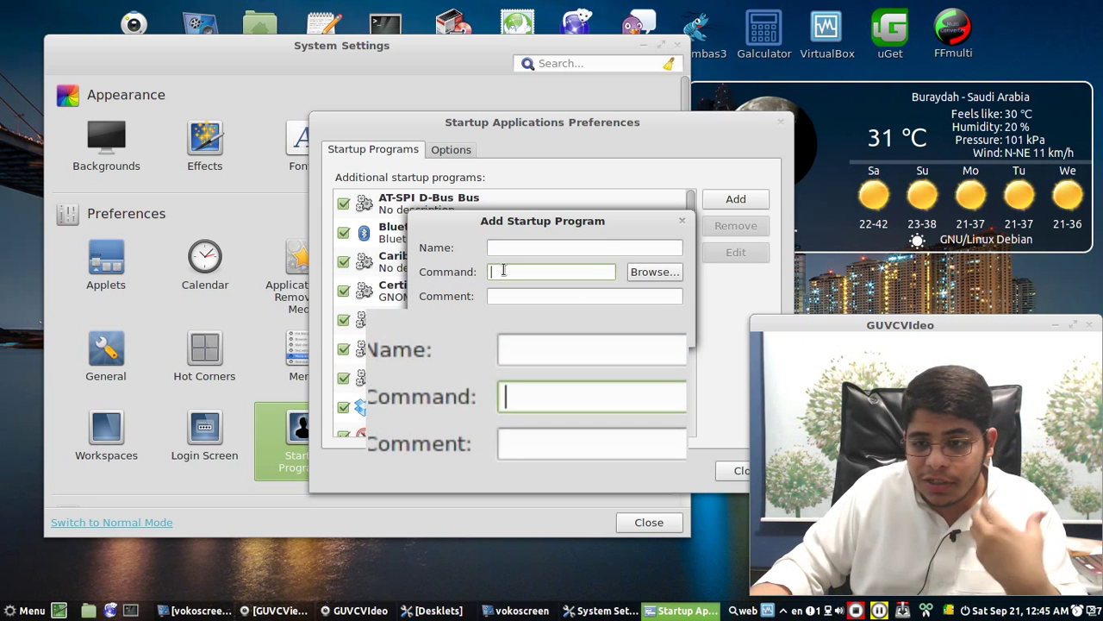
left_click(682, 221)
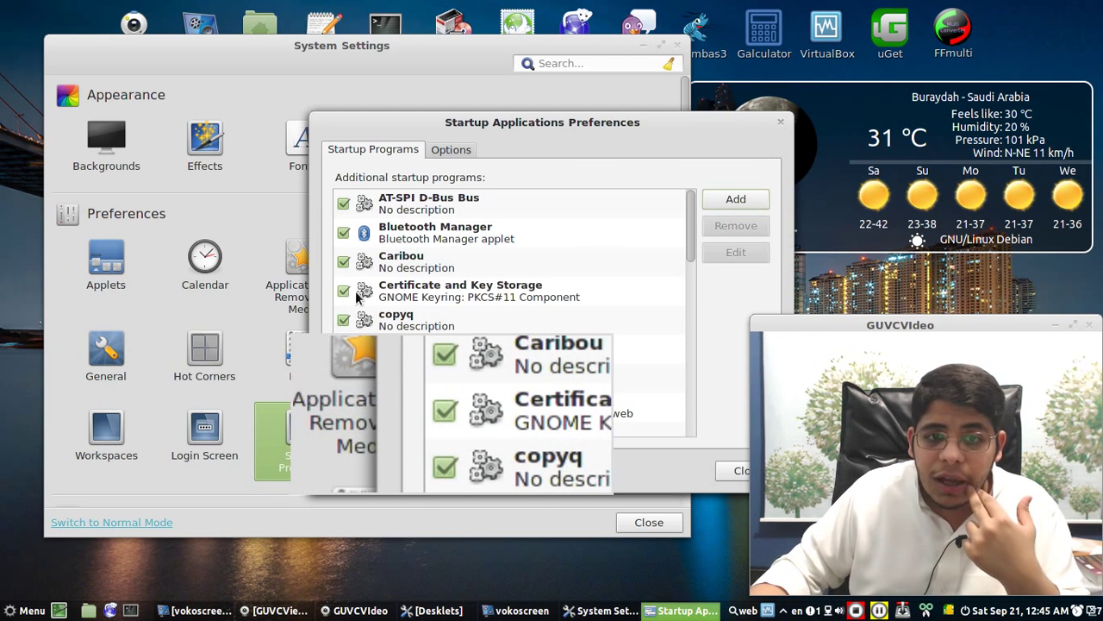
left_click(405, 291)
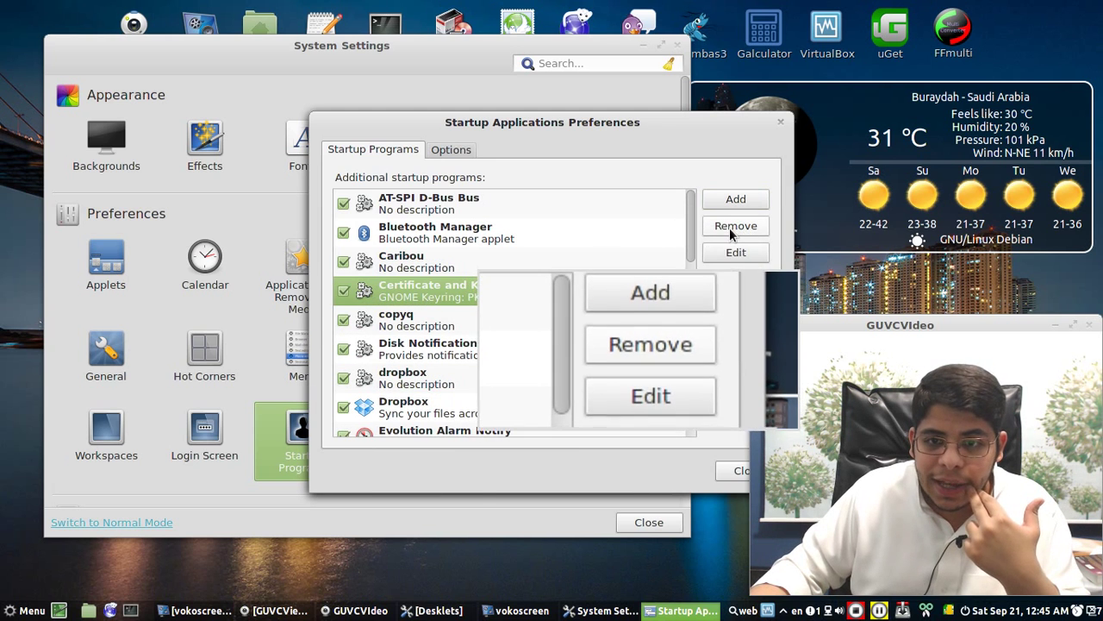
left_click(781, 122)
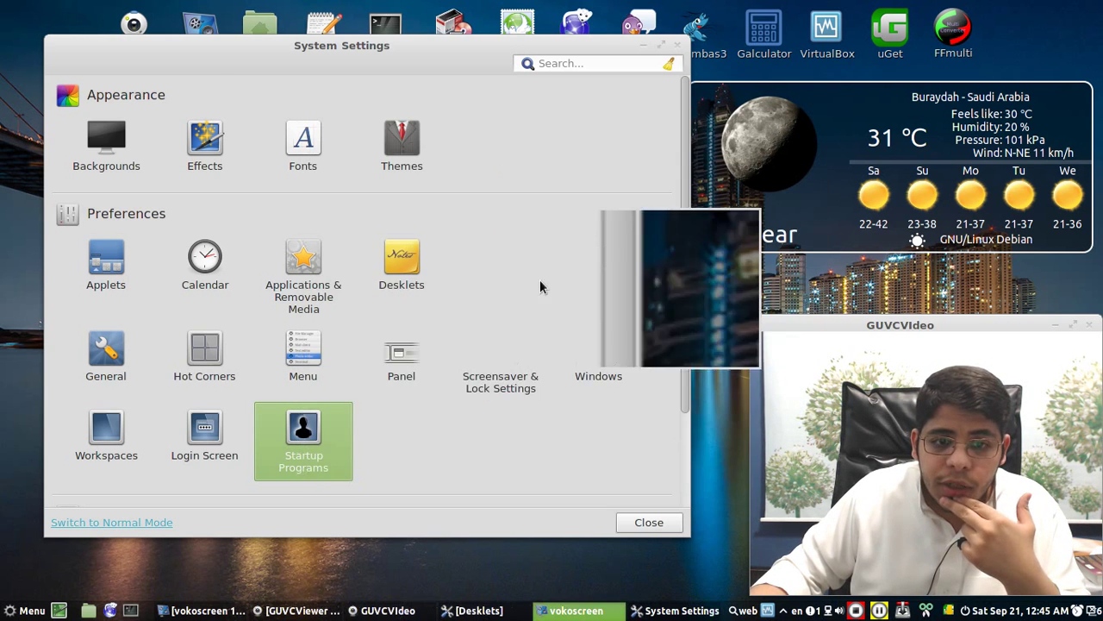
- View the System Info page and the Keyboard typing settings in the Hardware section, and return to the overview
scroll(517, 389, "down", 2)
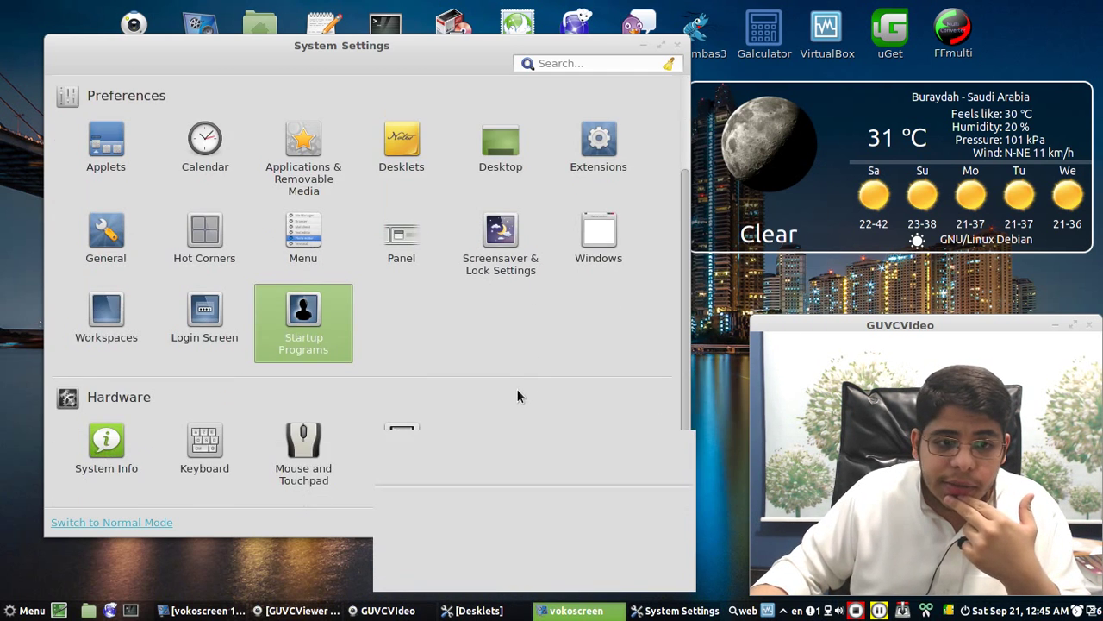
left_click(95, 441)
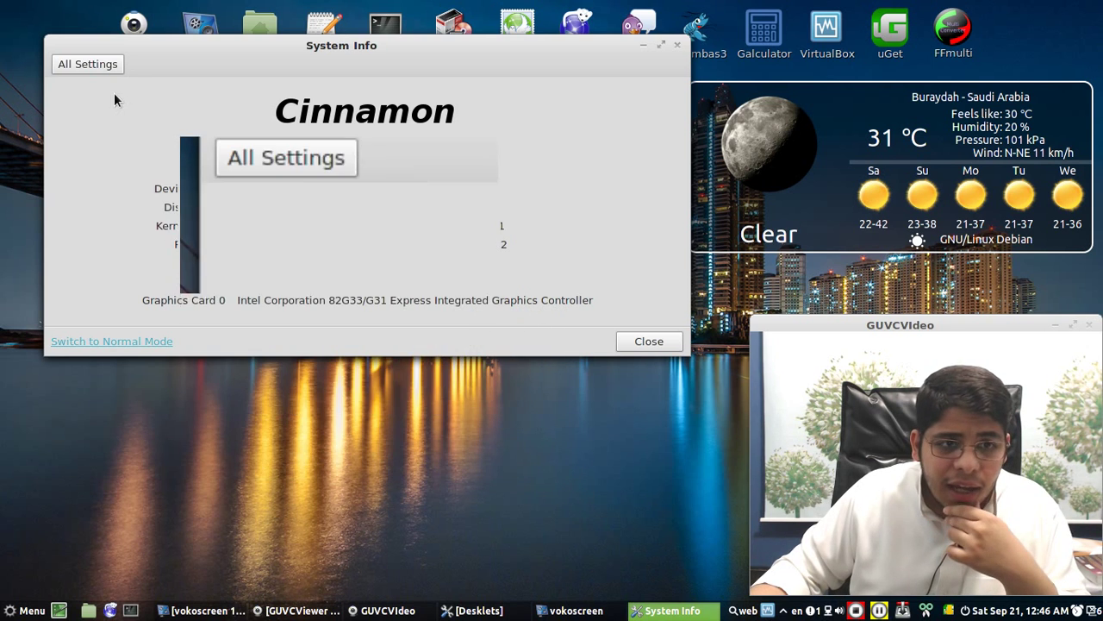
left_click(94, 73)
left_click(217, 455)
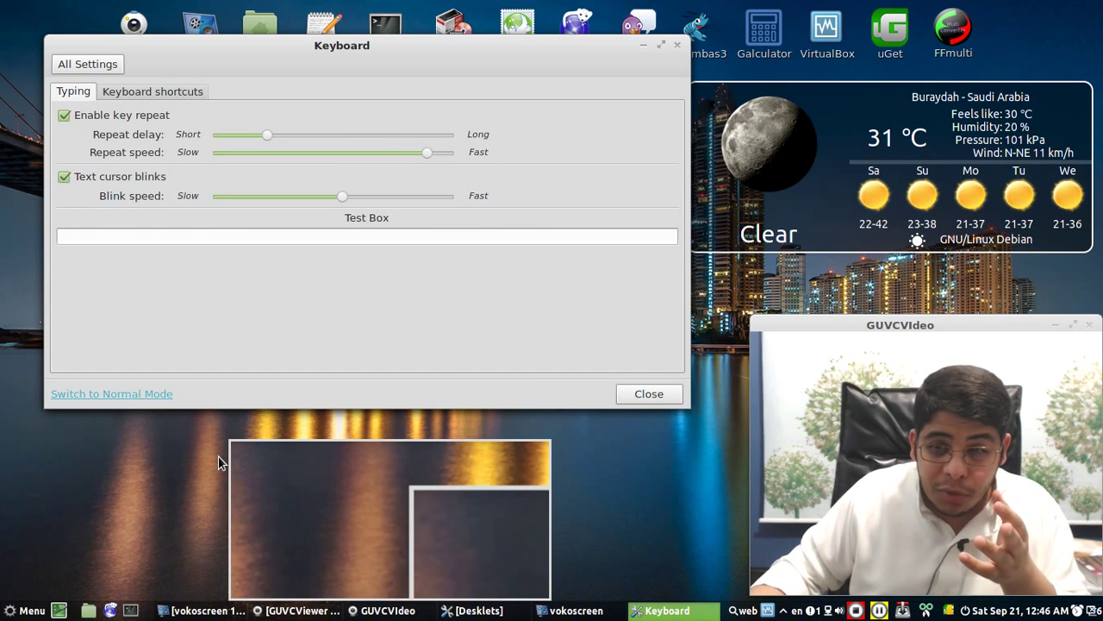
left_click(112, 66)
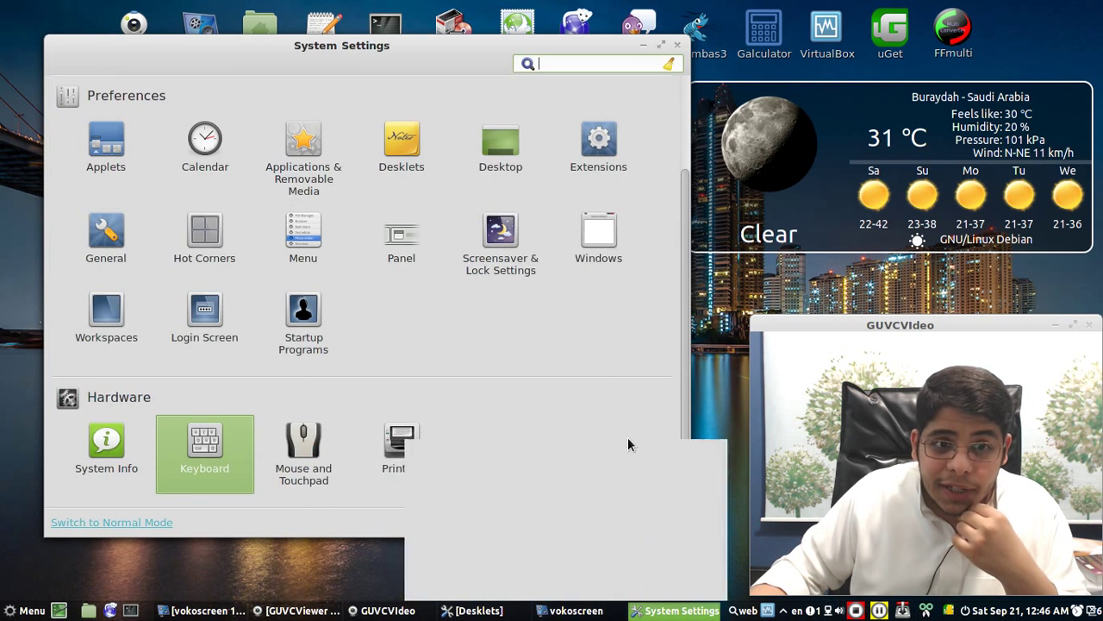
scroll(620, 434, "up", 2)
scroll(620, 434, "down", 2)
scroll(620, 433, "up", 1)
scroll(620, 434, "up", 1)
scroll(620, 433, "down", 2)
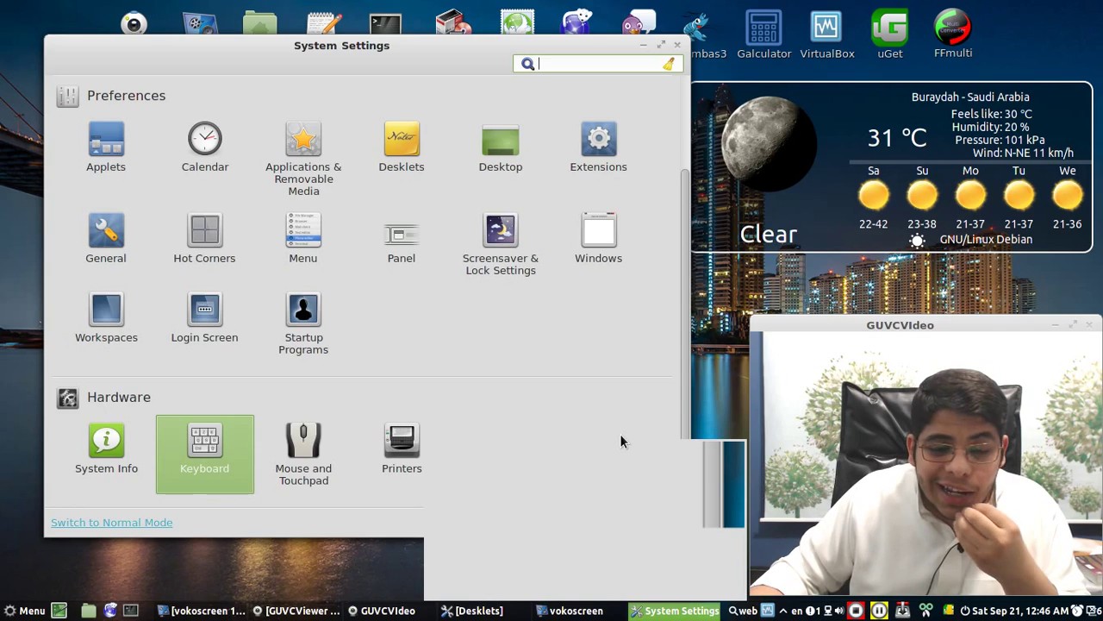
- Check the Mouse and Touchpad settings for both devices and return to the overview
left_click(311, 435)
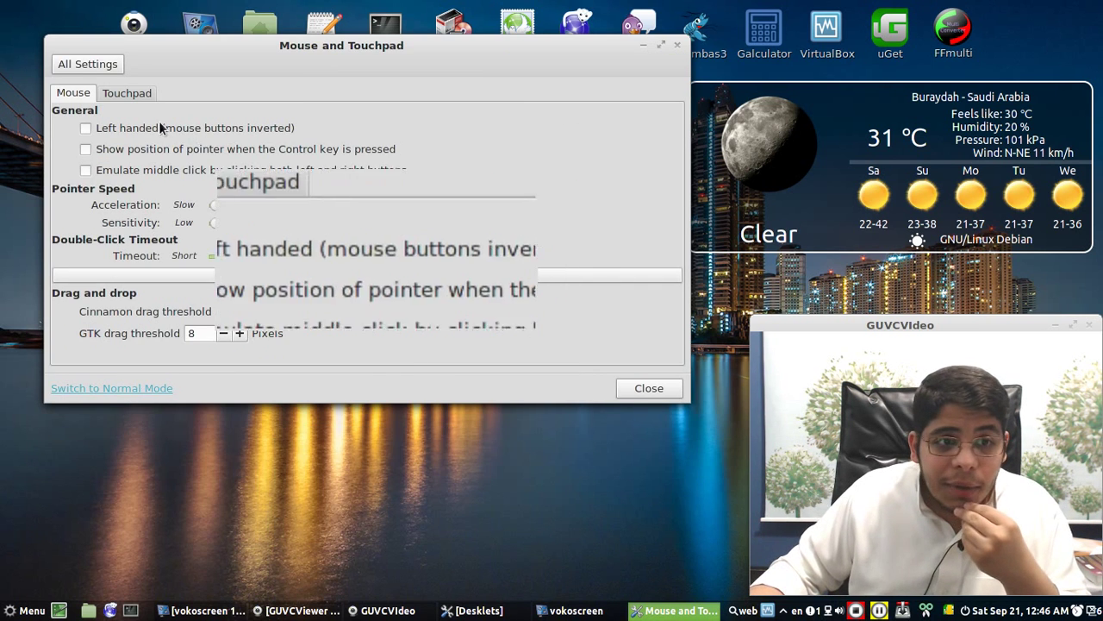
left_click(125, 93)
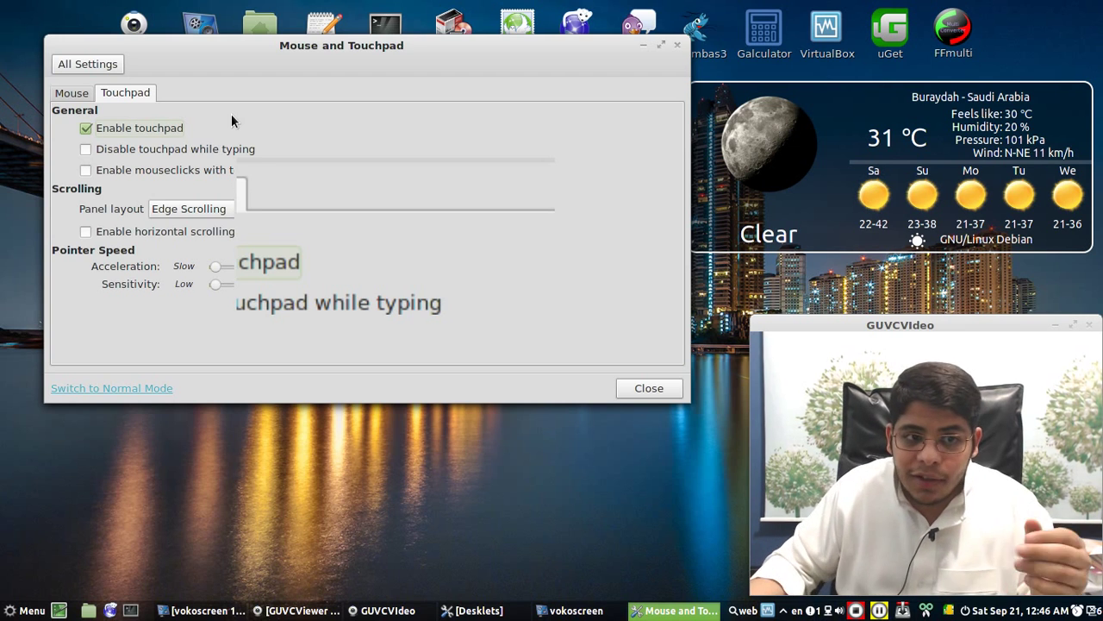
left_click(57, 65)
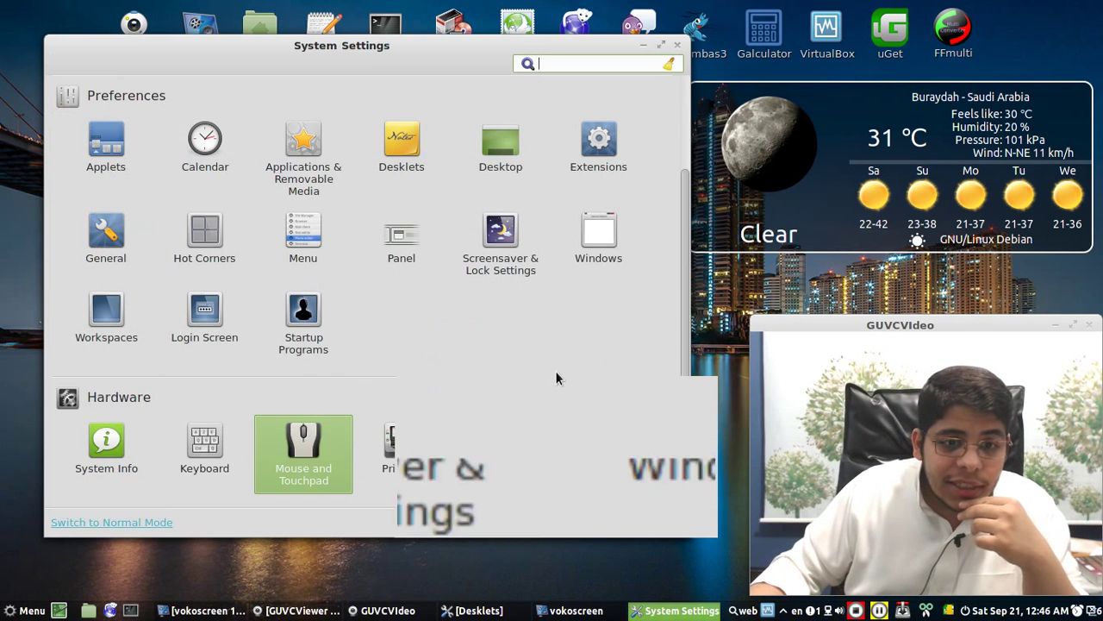
- View the Printers settings, and close both the printing window and System Settings
left_click(408, 431)
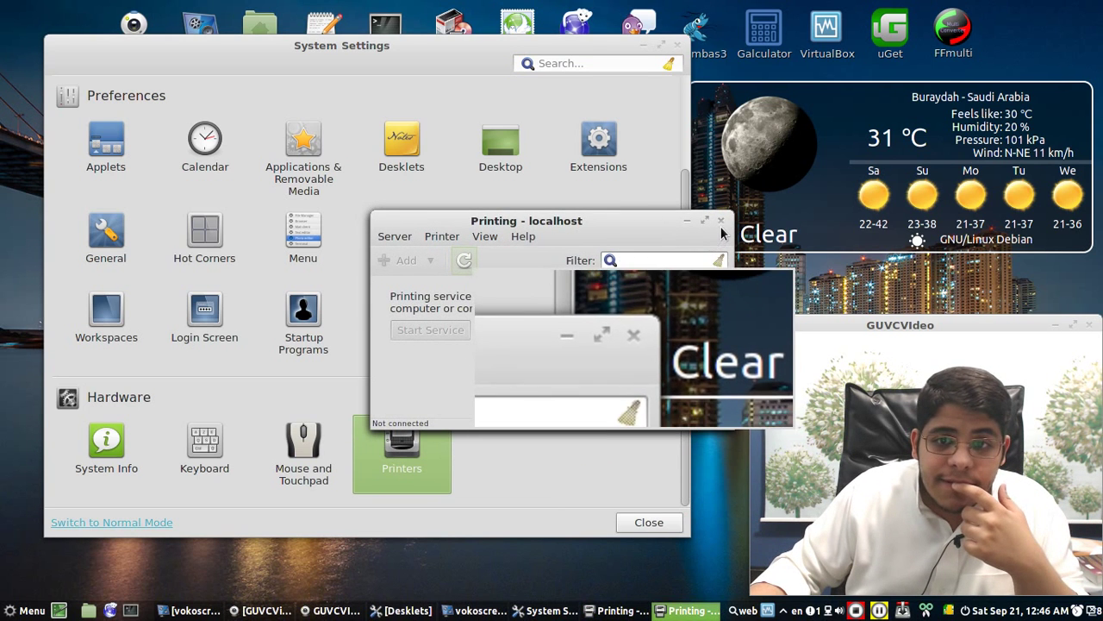
left_click(722, 223)
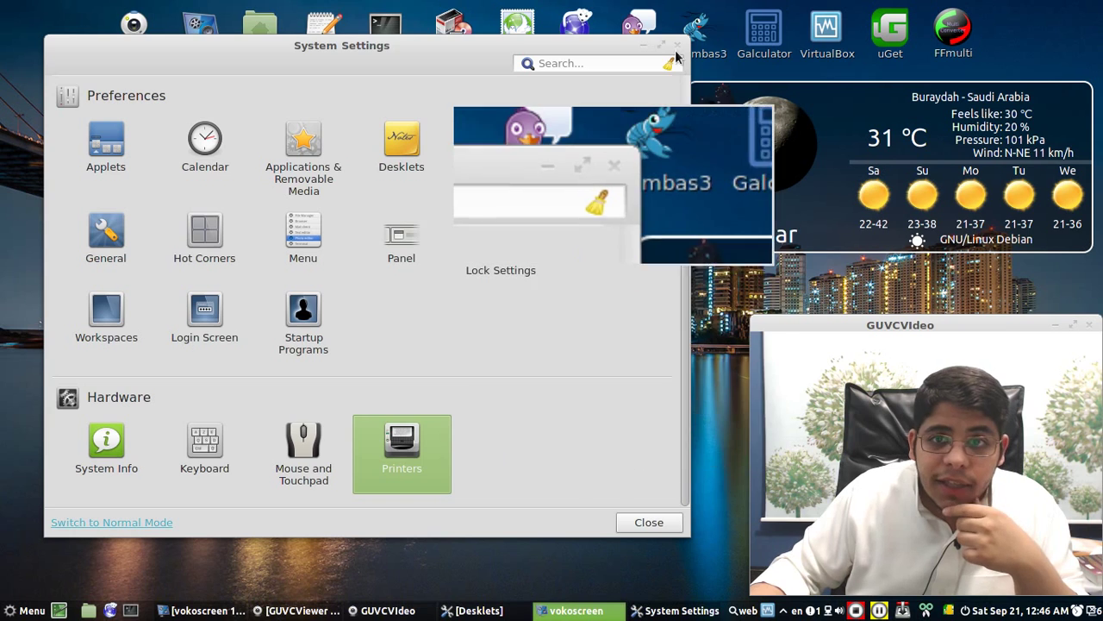
left_click(678, 44)
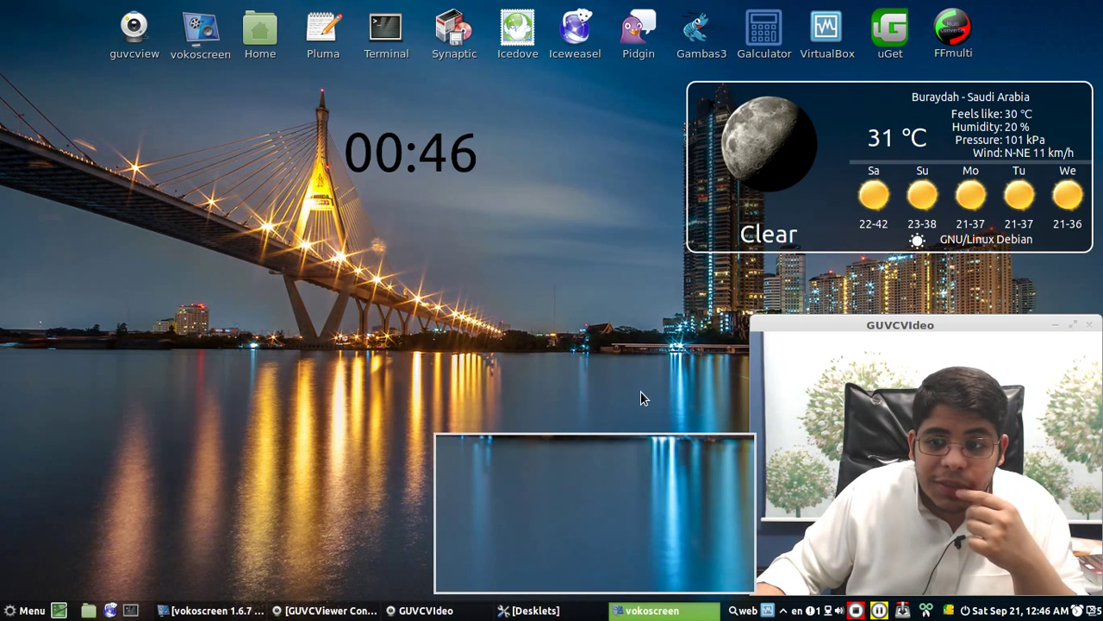